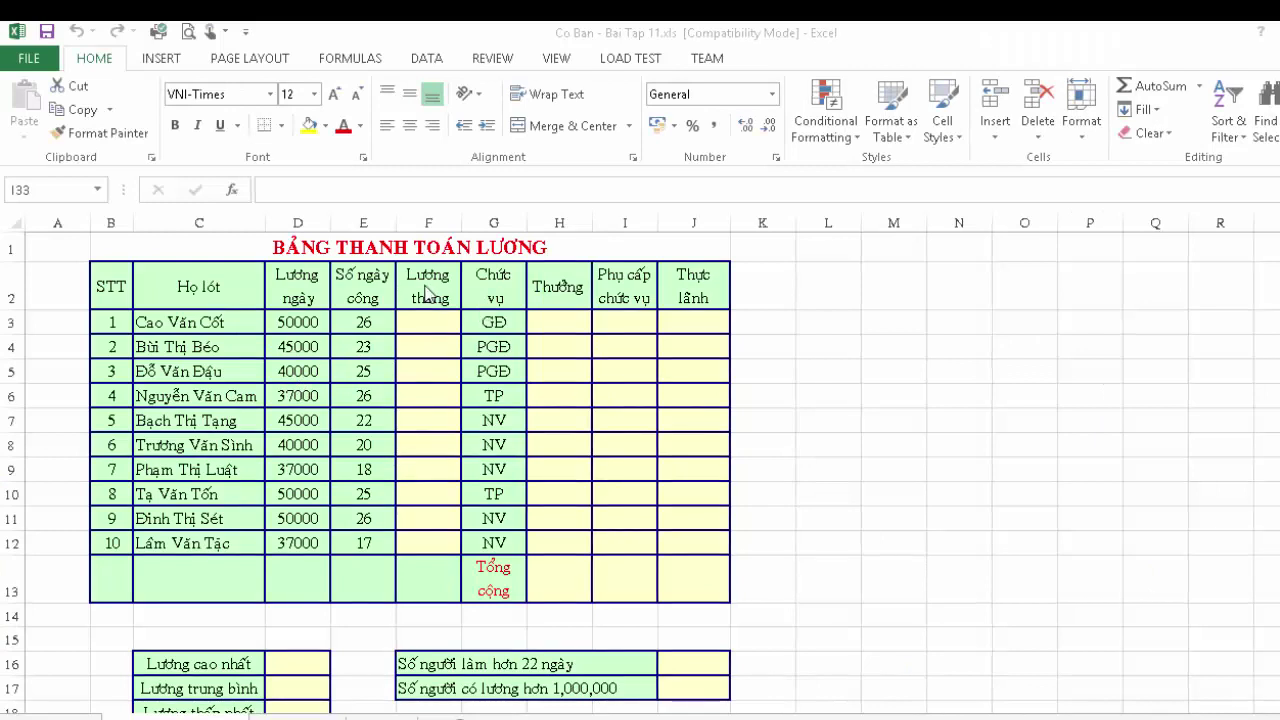
- Point out the empty Lương tháng, Thưởng, Phụ cấp chức vụ and Thực lãnh columns
{"action": "left_click", "coordinate": [430, 320]}
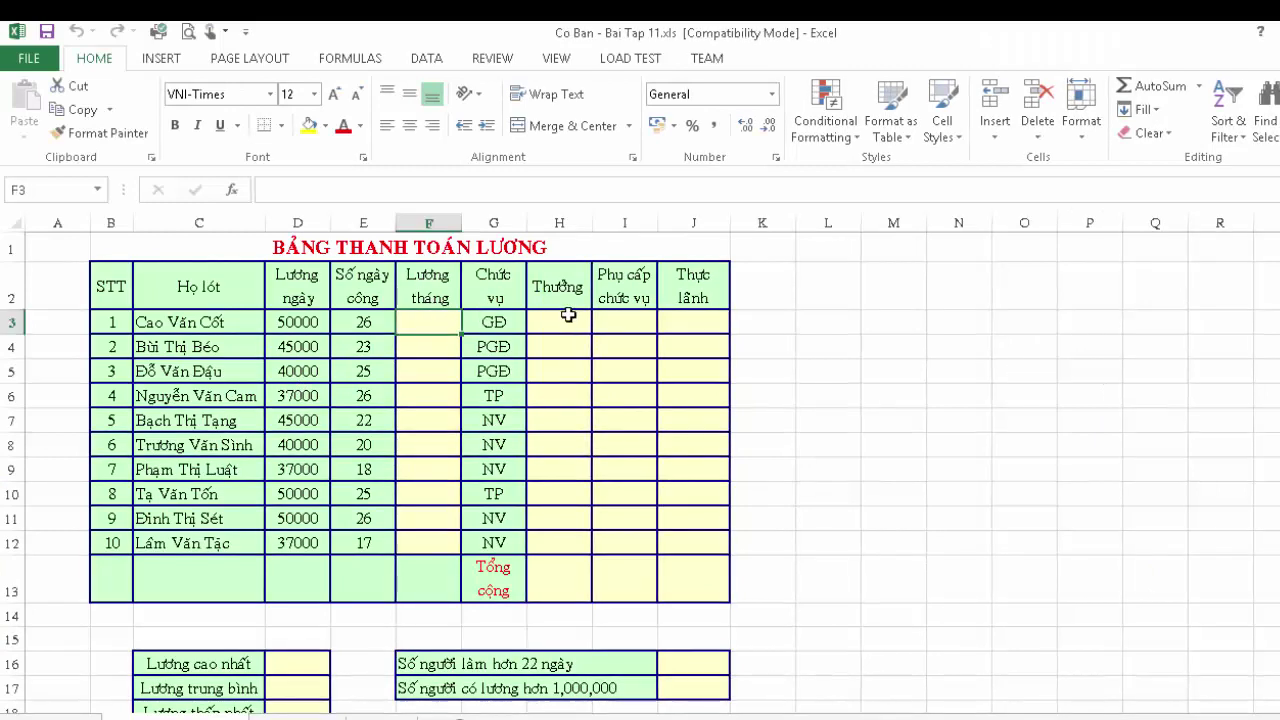
{"action": "left_click", "coordinate": [566, 318]}
{"action": "left_click", "coordinate": [628, 300]}
{"action": "left_click", "coordinate": [689, 305]}
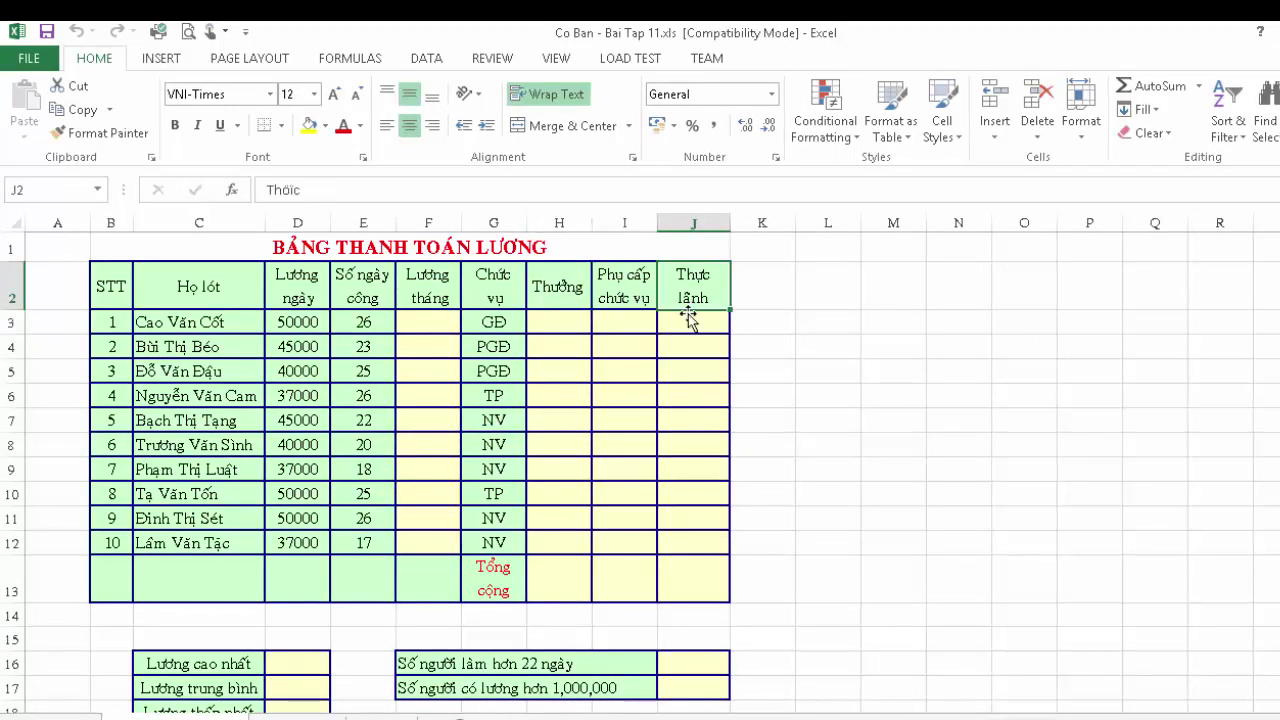
- Point to the highest, average and lowest salary results and the over-22-days count
{"action": "scroll", "coordinate": [576, 390], "scroll_direction": "down", "scroll_amount": 1}
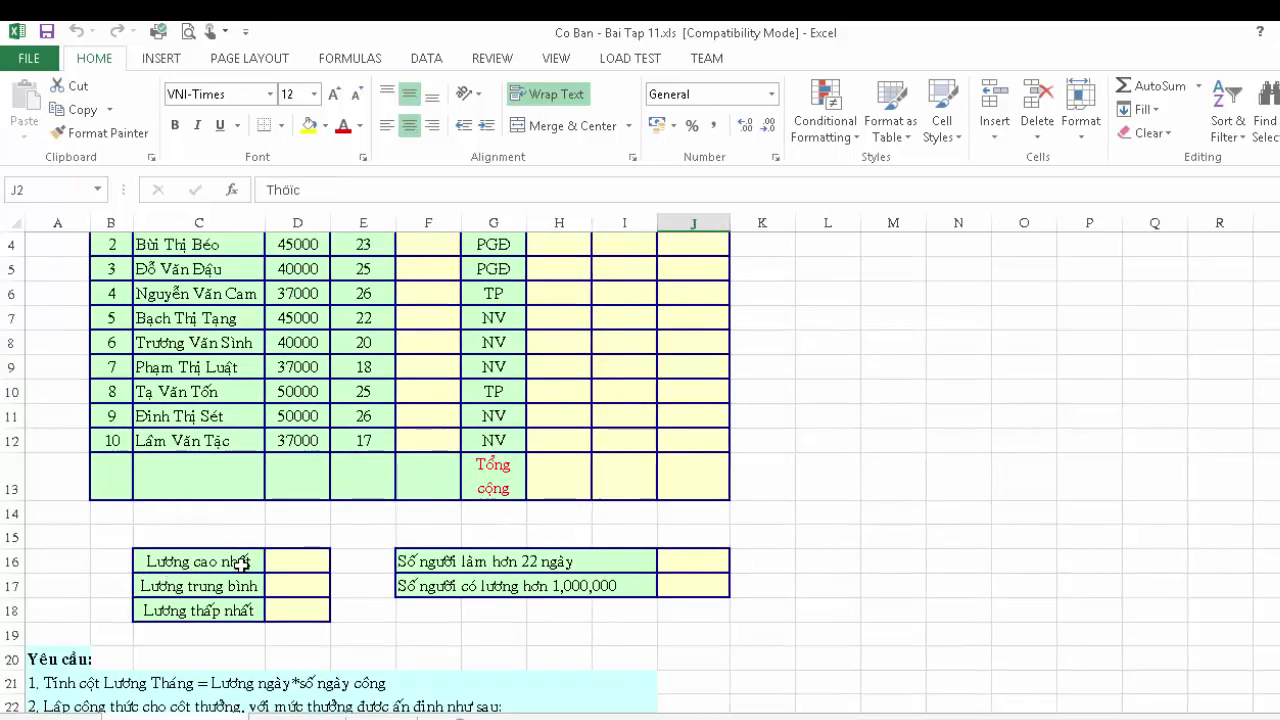
{"action": "left_click", "coordinate": [281, 566]}
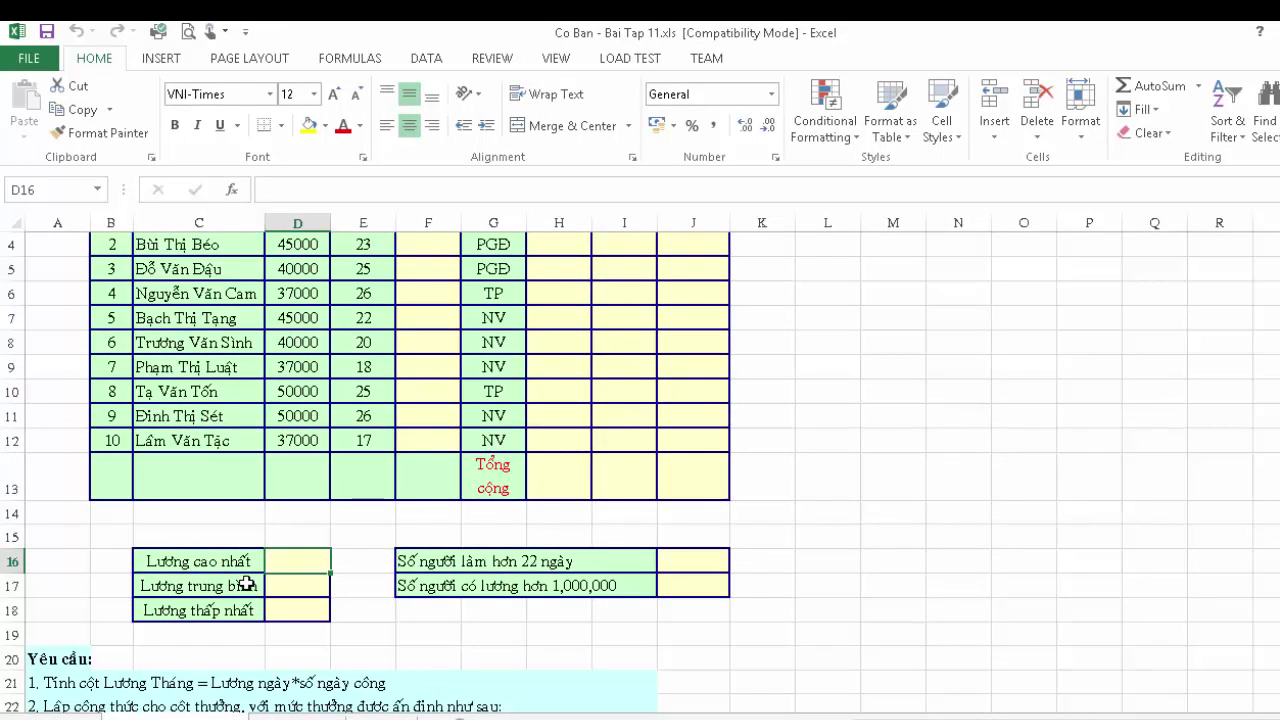
{"action": "left_click", "coordinate": [250, 586]}
{"action": "left_click", "coordinate": [274, 586]}
{"action": "left_click", "coordinate": [224, 609]}
{"action": "left_click", "coordinate": [301, 609]}
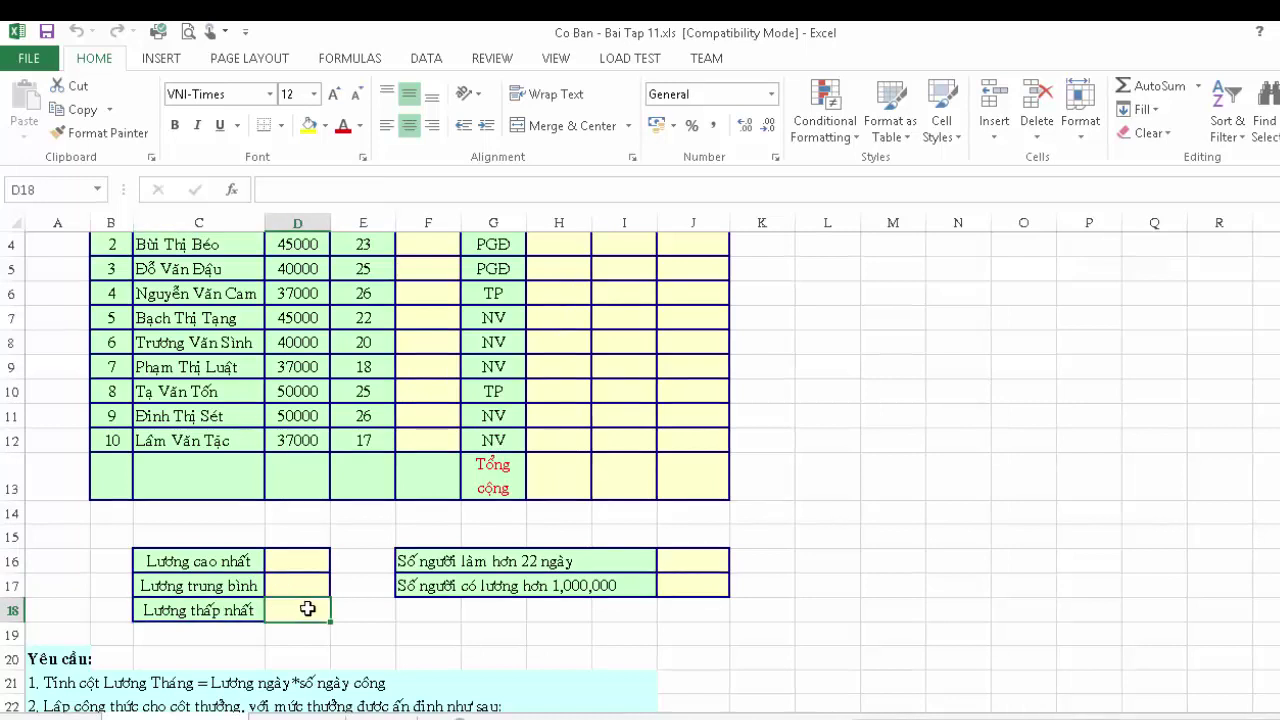
{"action": "left_click", "coordinate": [689, 564]}
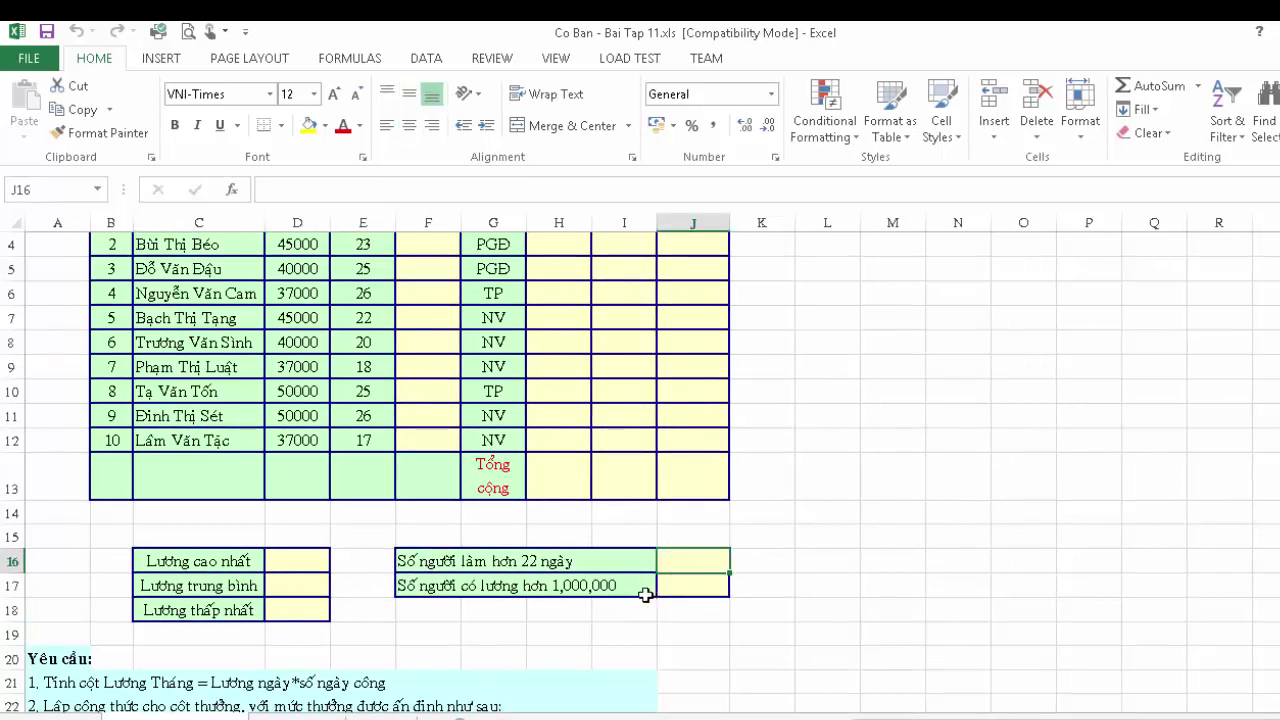
- Scroll through the assignment, then advance past the BÀI GIẢI title slide
{"action": "scroll", "coordinate": [509, 583], "scroll_direction": "down", "scroll_amount": 1}
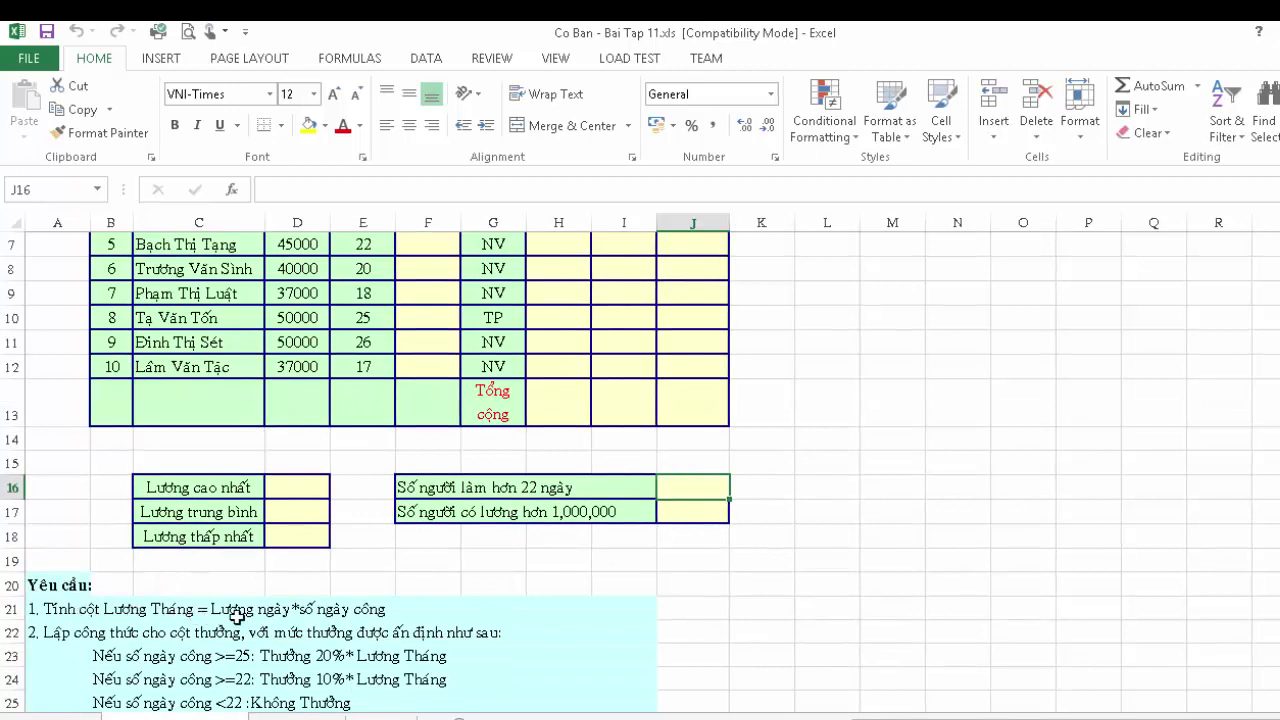
{"action": "scroll", "coordinate": [122, 626], "scroll_direction": "down", "scroll_amount": 1}
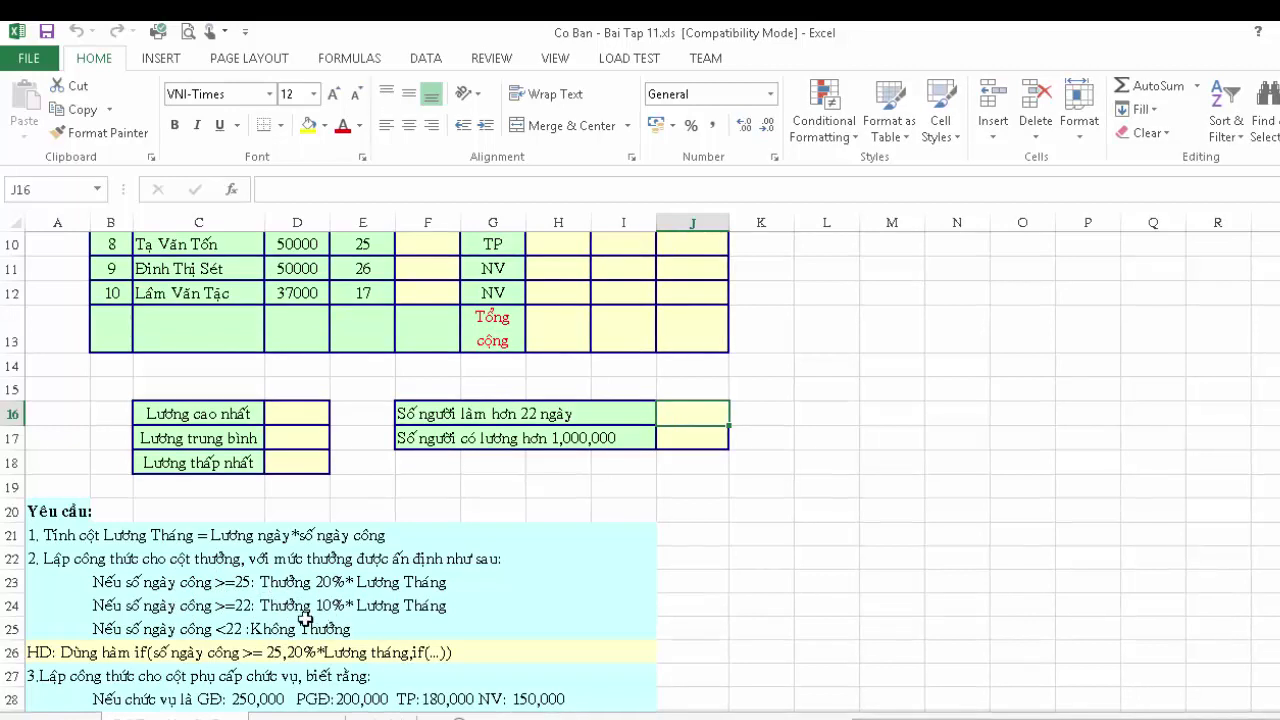
{"action": "scroll", "coordinate": [290, 618], "scroll_direction": "down", "scroll_amount": 1}
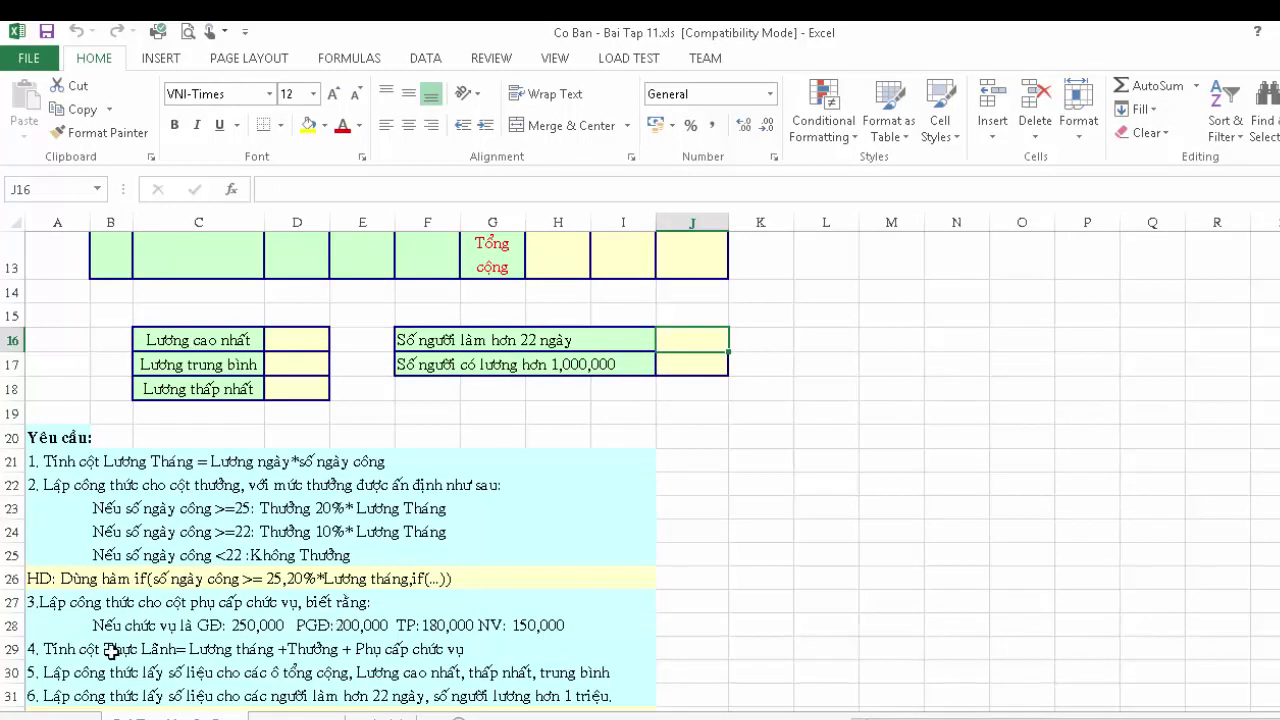
{"action": "scroll", "coordinate": [336, 652], "scroll_direction": "down", "scroll_amount": 1}
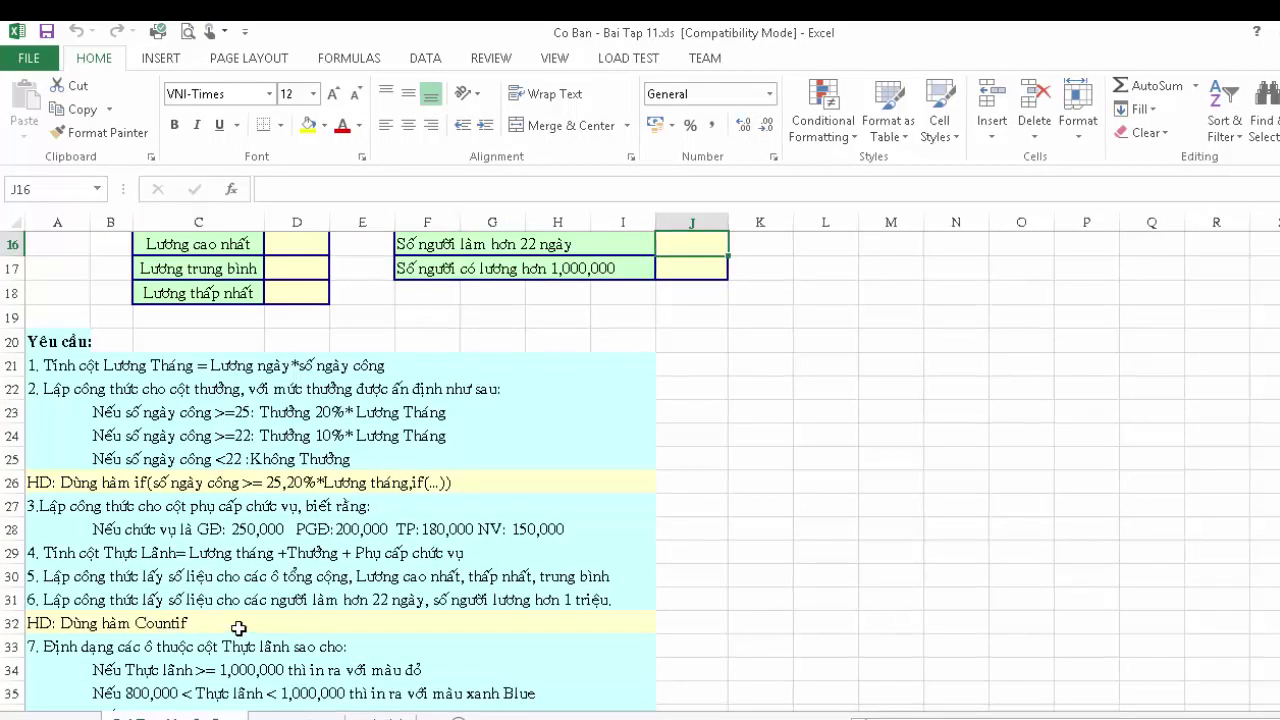
{"action": "scroll", "coordinate": [239, 628], "scroll_direction": "down", "scroll_amount": 1}
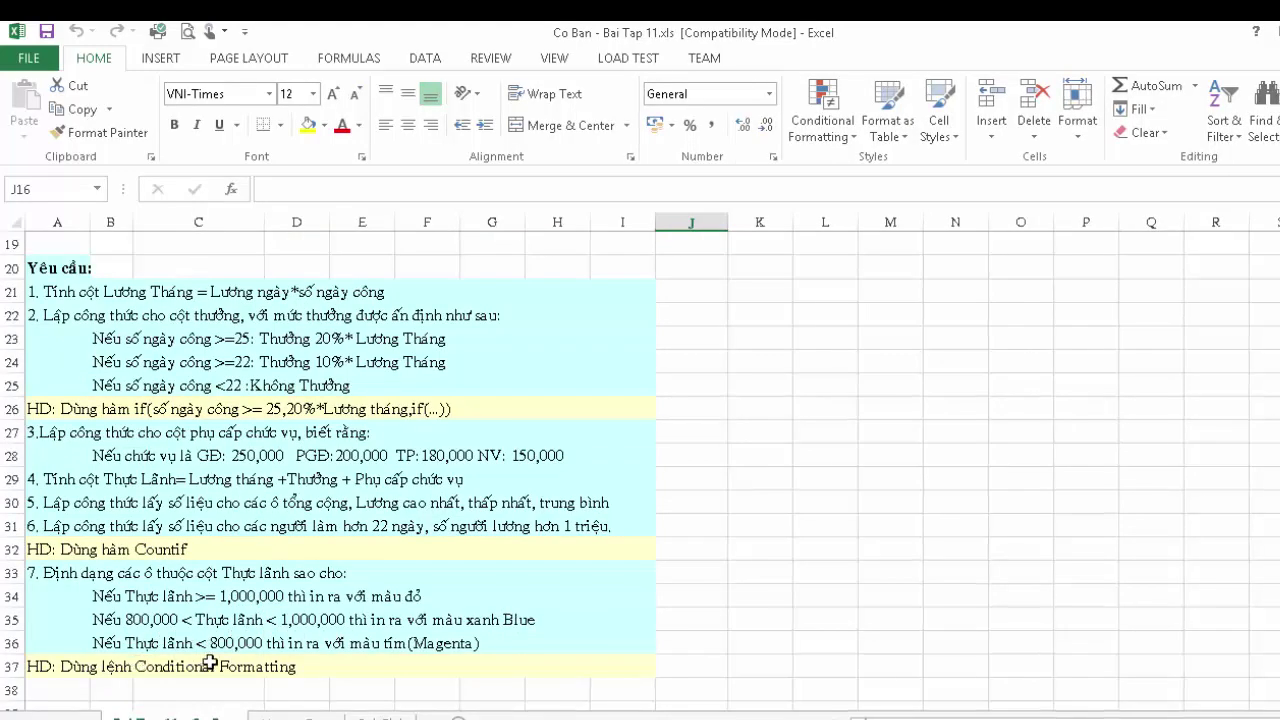
{"action": "scroll", "coordinate": [210, 663], "scroll_direction": "down", "scroll_amount": 1}
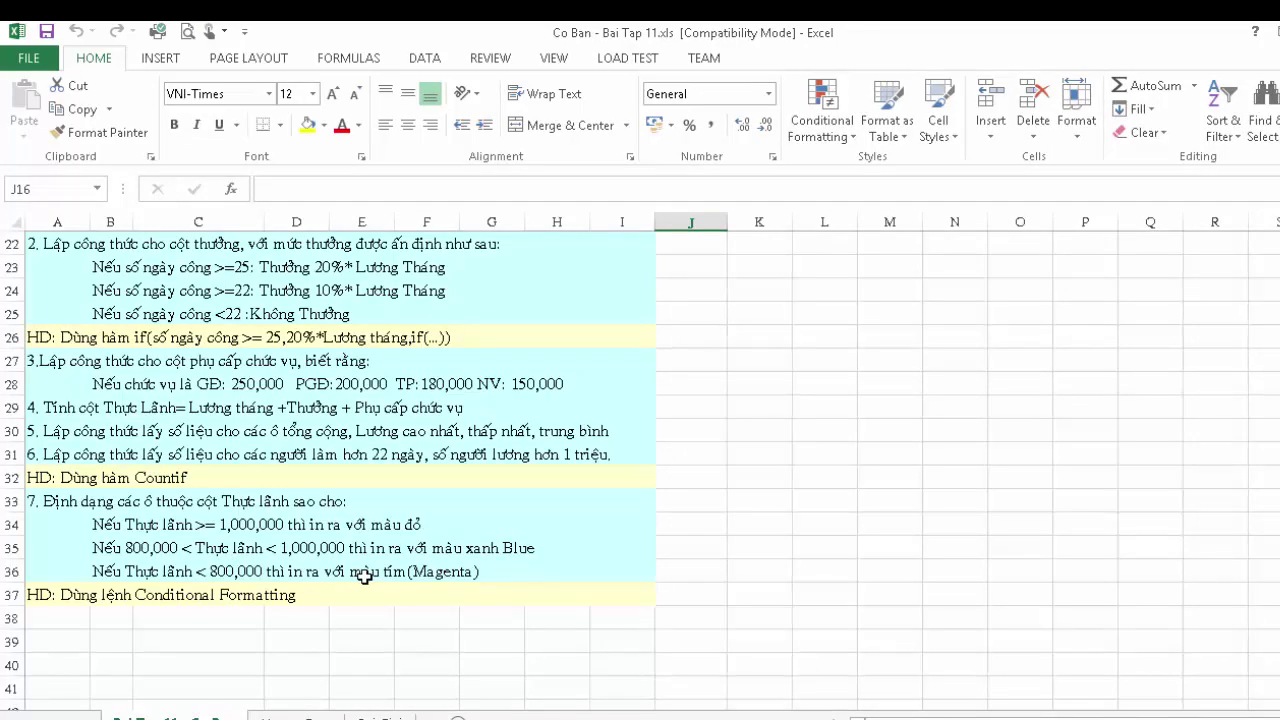
{"action": "scroll", "coordinate": [364, 577], "scroll_direction": "up", "scroll_amount": 3}
{"action": "scroll", "coordinate": [364, 577], "scroll_direction": "up", "scroll_amount": 1}
{"action": "scroll", "coordinate": [364, 577], "scroll_direction": "up", "scroll_amount": 2}
{"action": "scroll", "coordinate": [367, 578], "scroll_direction": "up", "scroll_amount": 1}
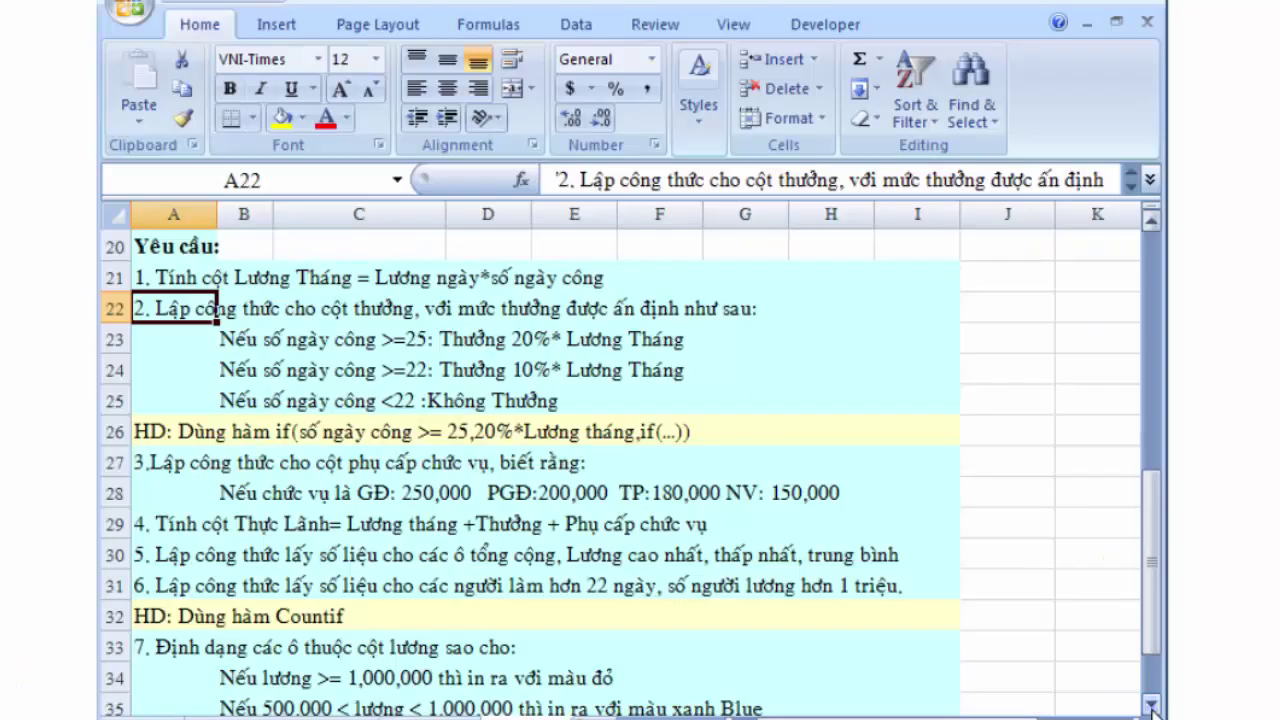
{"action": "left_click", "coordinate": [1151, 704]}
{"action": "left_click", "coordinate": [1151, 704]}
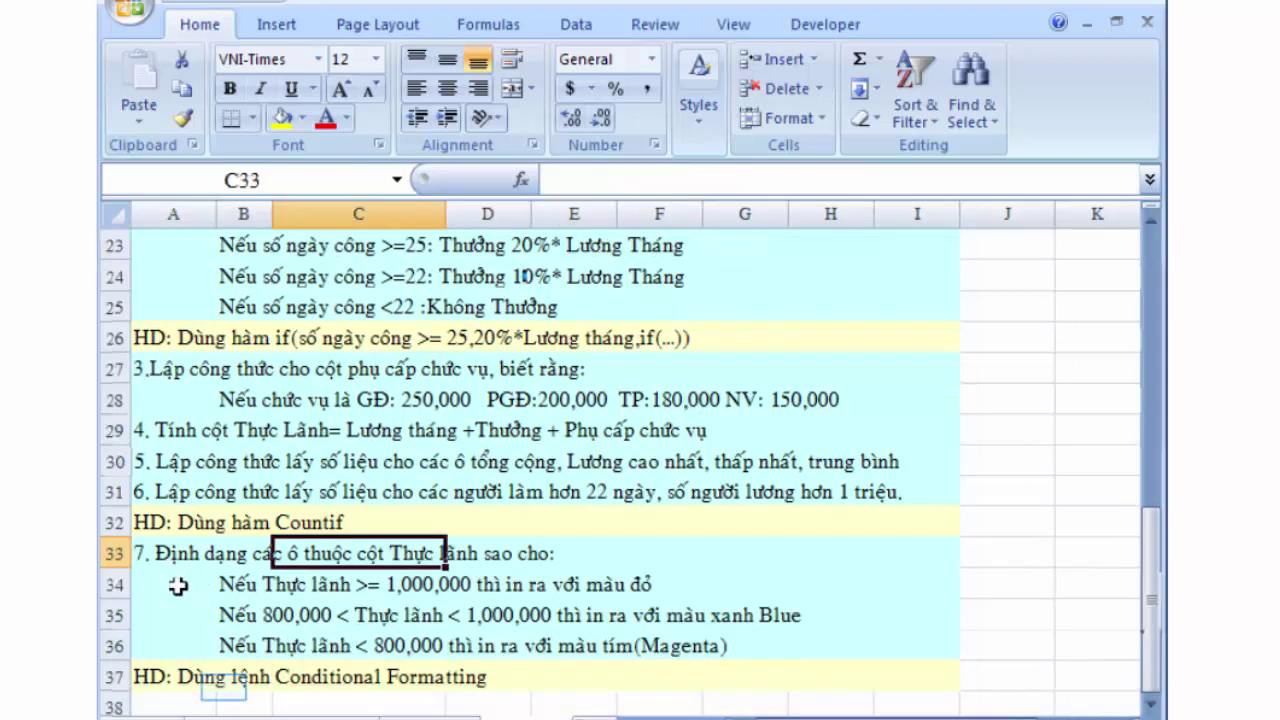
- Enter =D3*E3 in F3 and fill it down to F12
{"action": "left_click", "coordinate": [226, 683]}
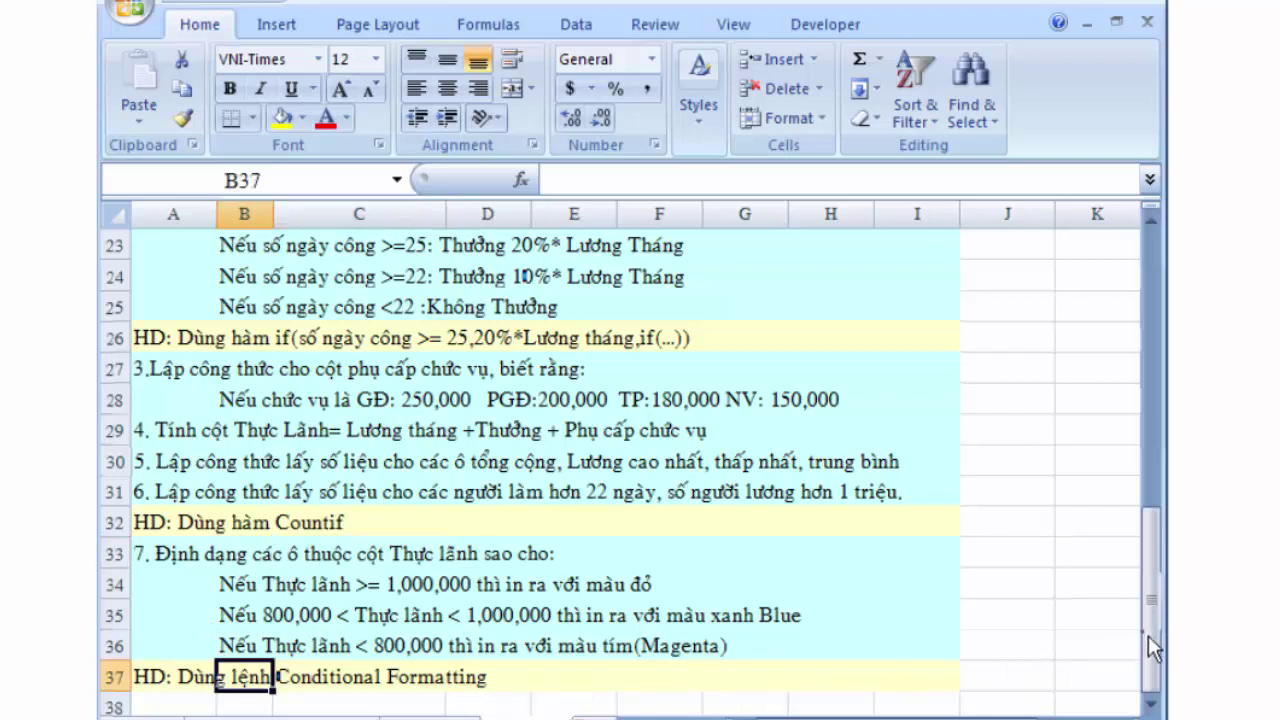
{"action": "scroll", "coordinate": [1158, 623], "scroll_direction": "up", "scroll_amount": 7}
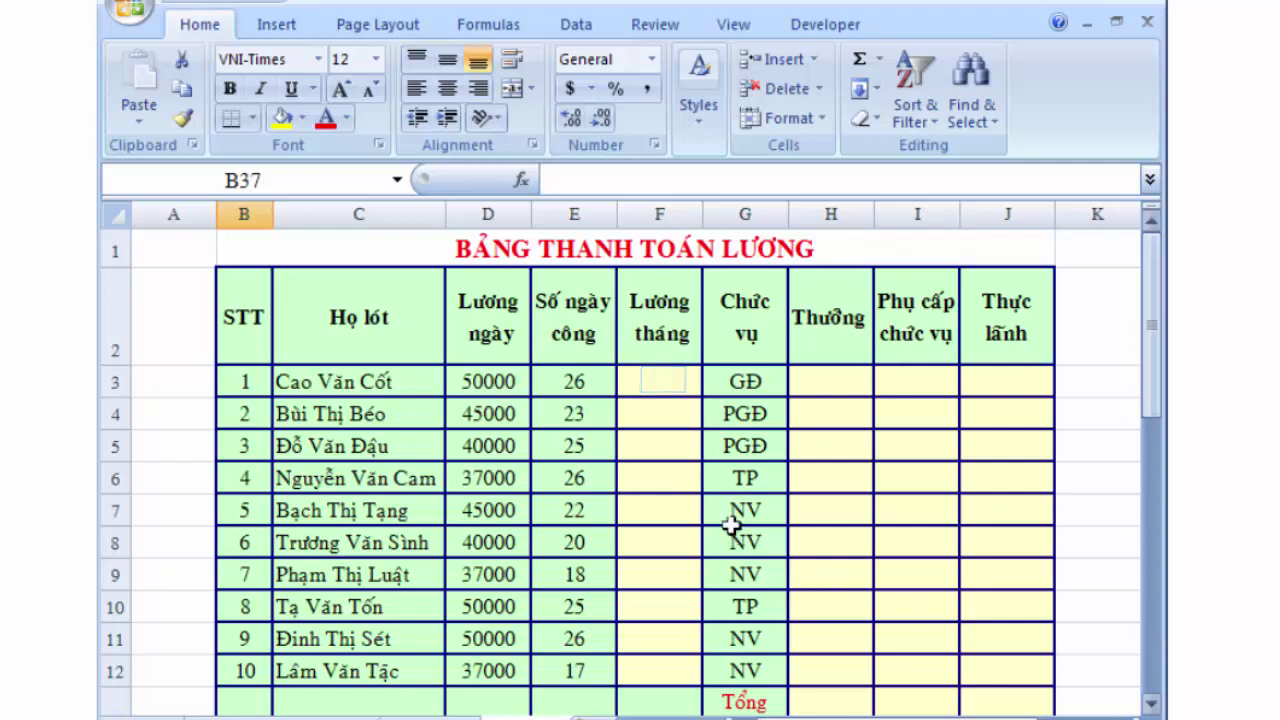
{"action": "left_click", "coordinate": [663, 379]}
{"action": "type", "text": "="}
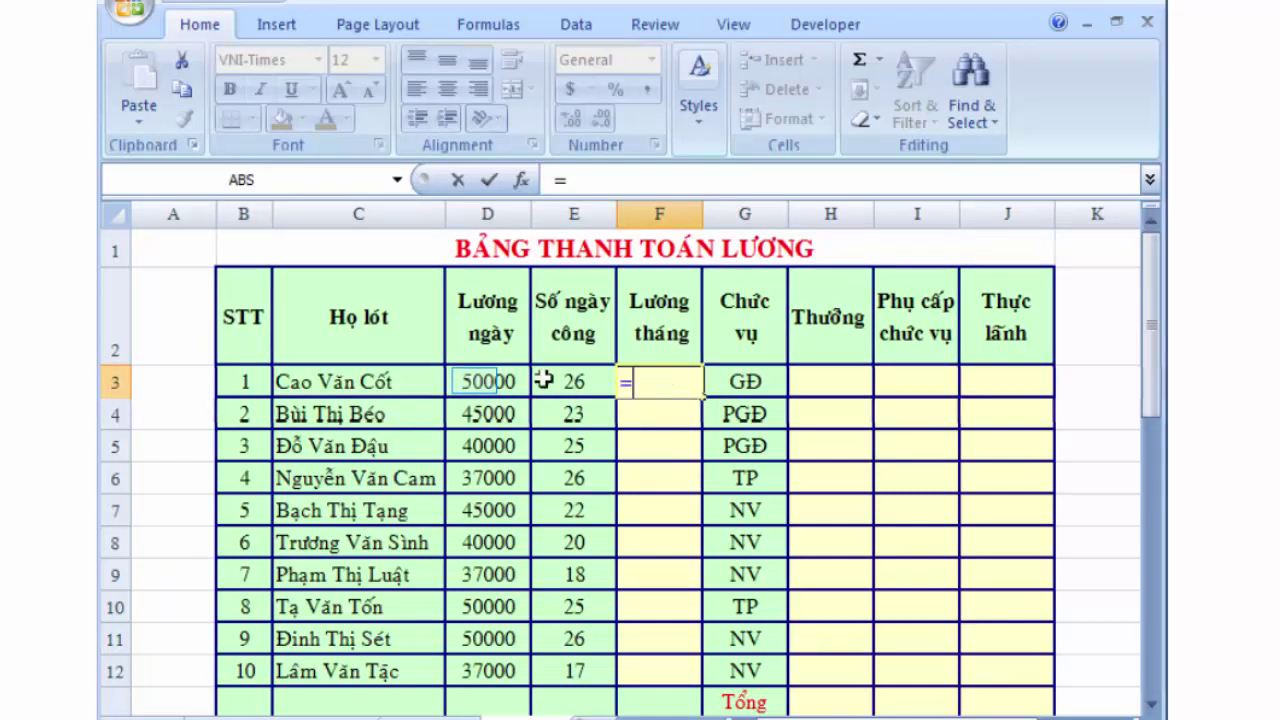
{"action": "left_click", "coordinate": [473, 381]}
{"action": "type", "text": "*"}
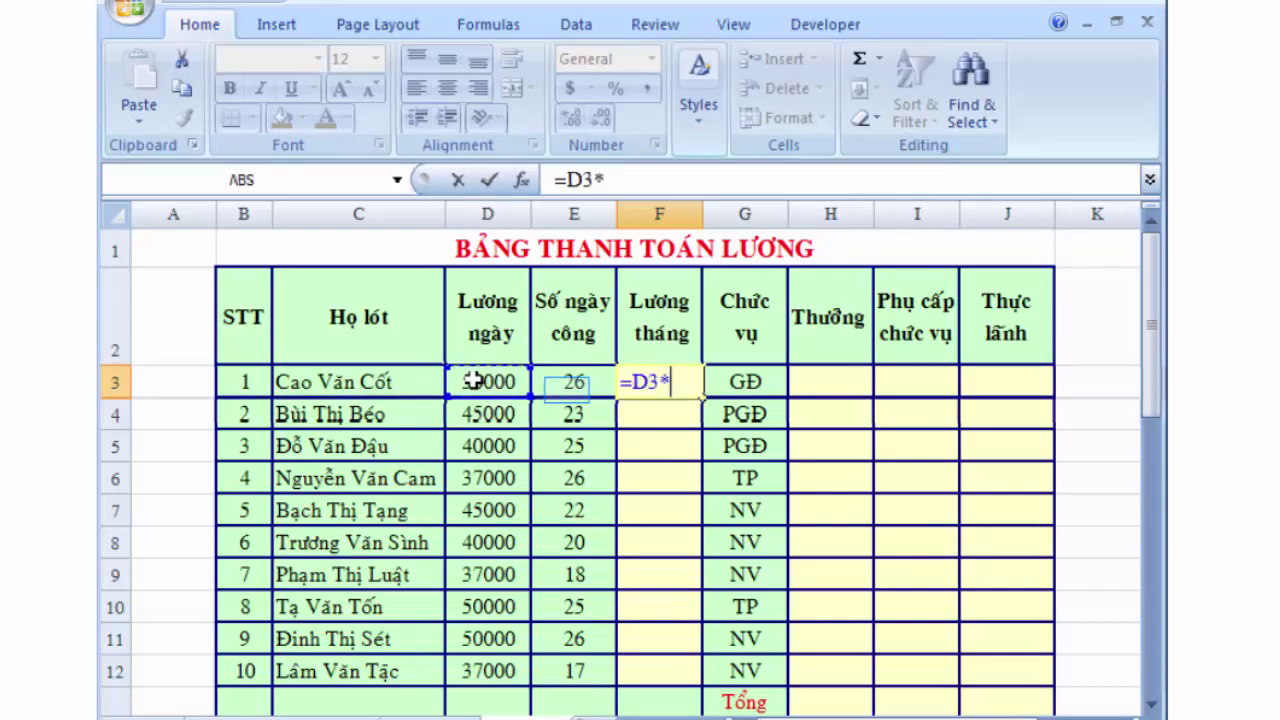
{"action": "left_click", "coordinate": [570, 397]}
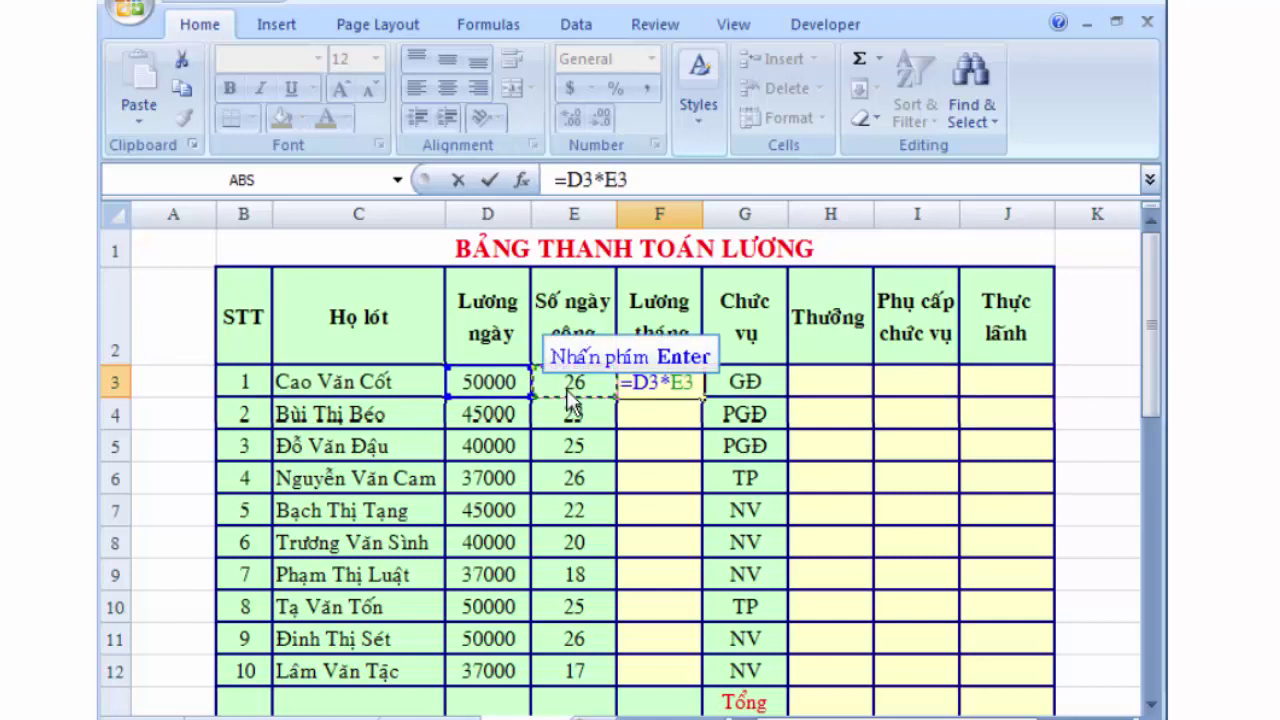
{"action": "key", "text": "Return"}
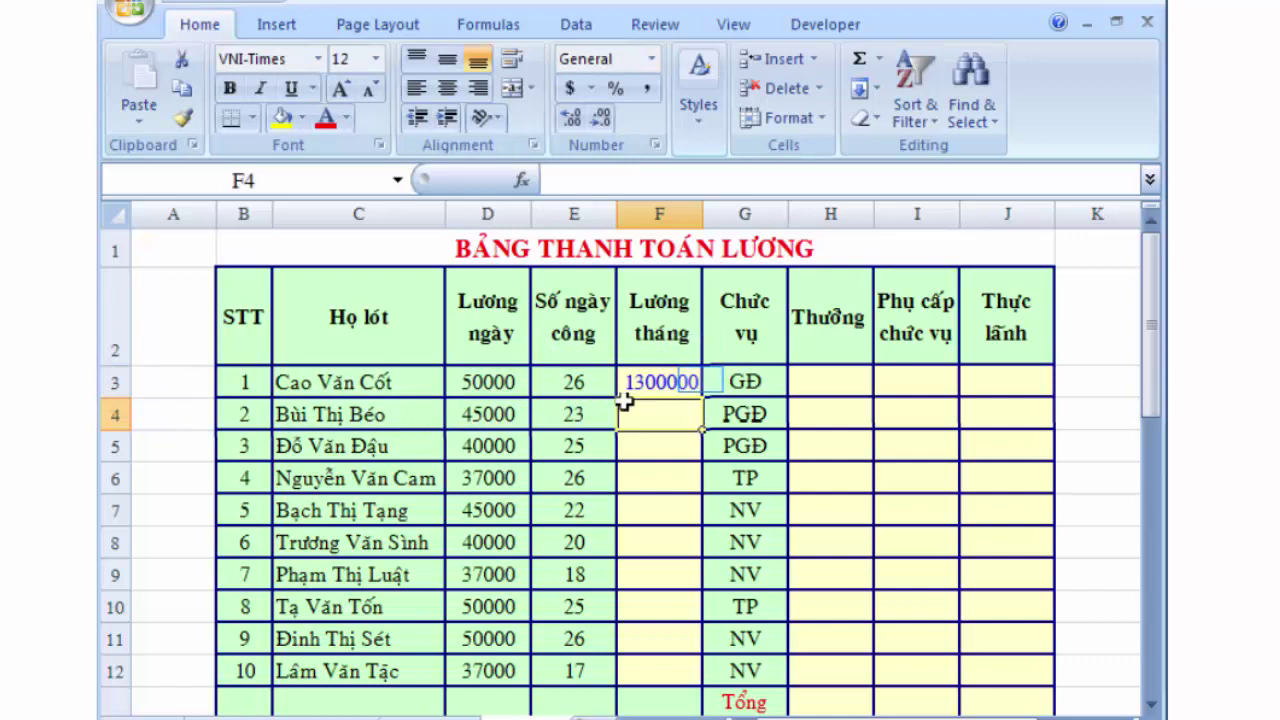
{"action": "left_click", "coordinate": [699, 381]}
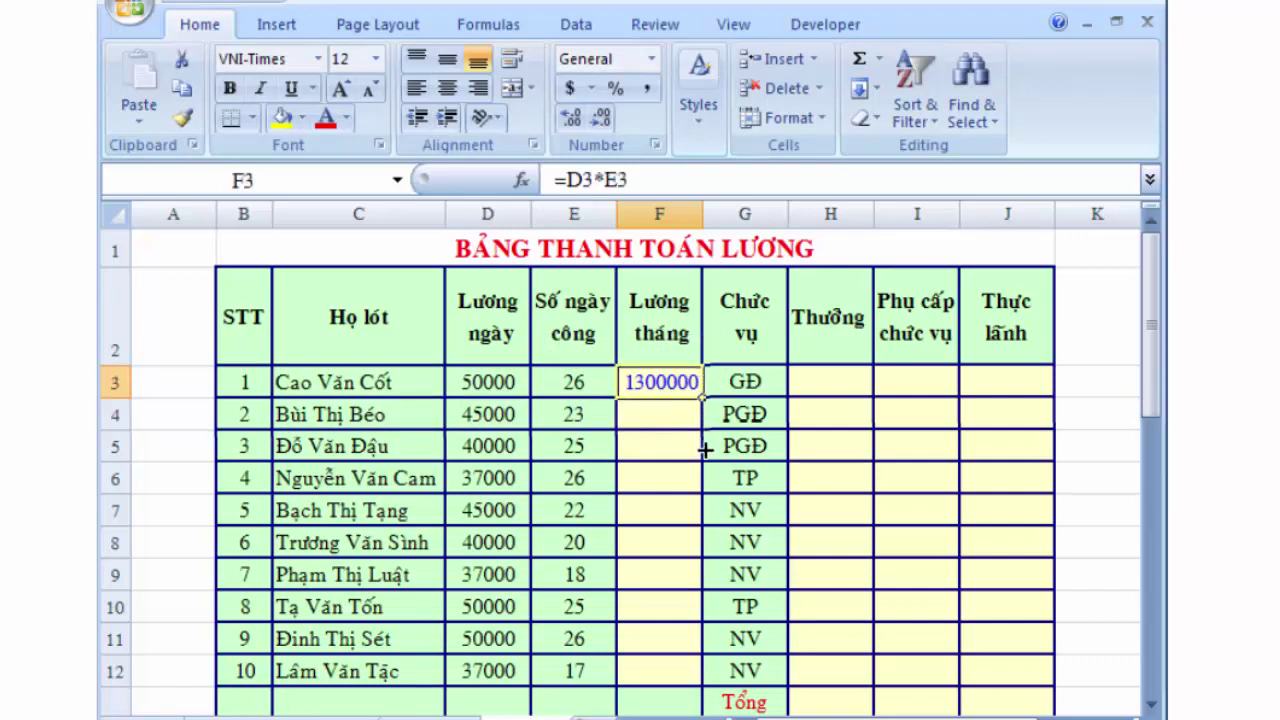
{"action": "left_click_drag", "start_coordinate": [705, 470], "coordinate": [707, 678]}
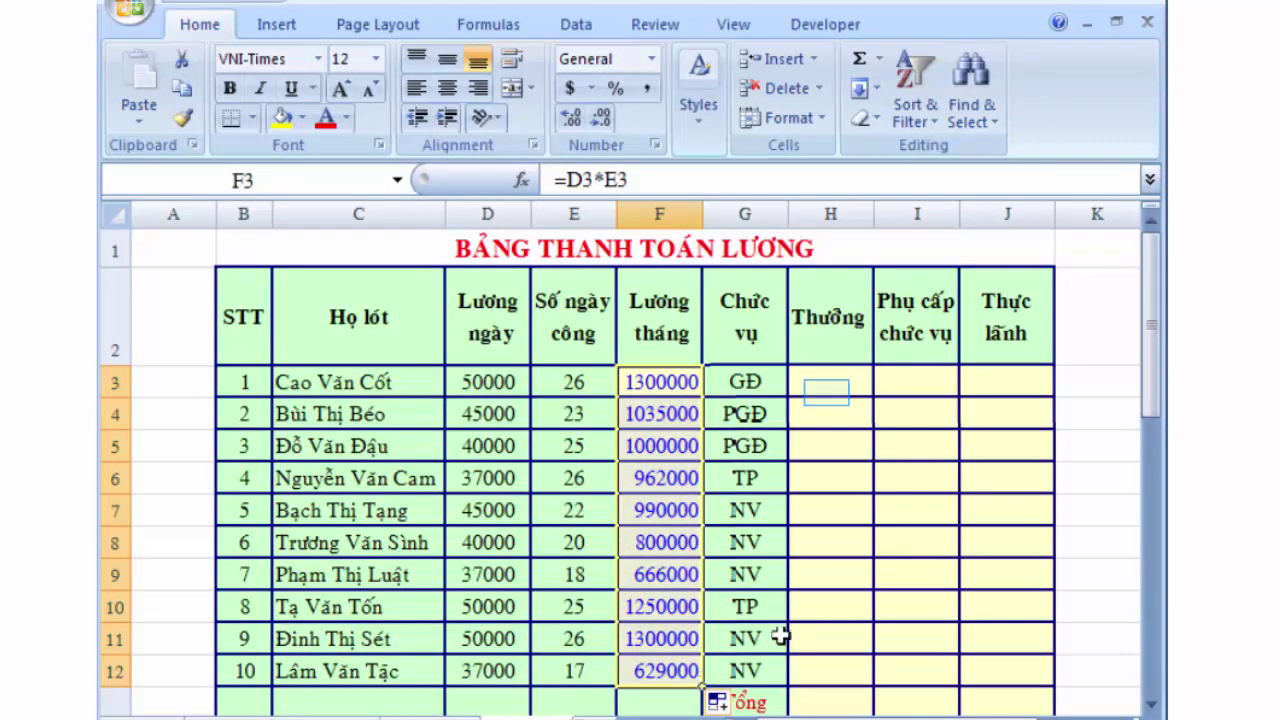
- Enter =IF(E3>=25,20%*F3,IF(E3>=22,10%*F3,0)) in H3
{"action": "left_click", "coordinate": [825, 392]}
{"action": "type", "text": "=if"}
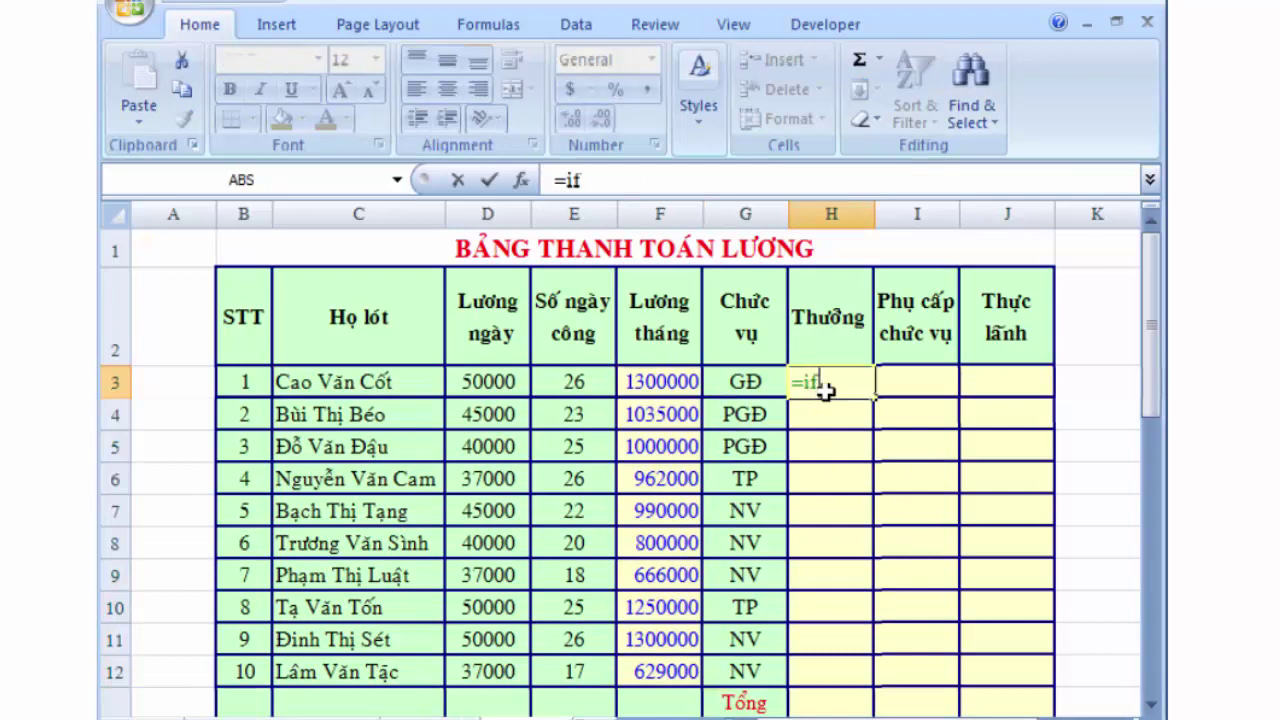
{"action": "type", "text": "("}
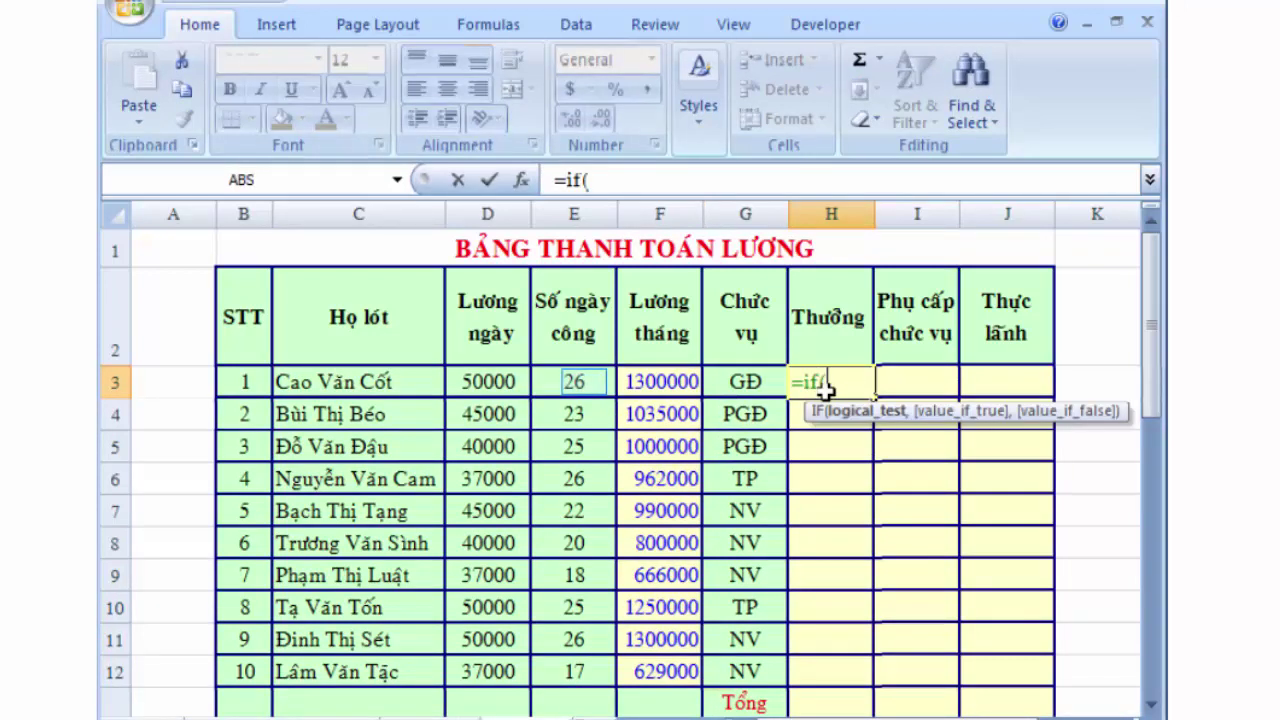
{"action": "left_click", "coordinate": [583, 381]}
{"action": "type", "text": ">=25,"}
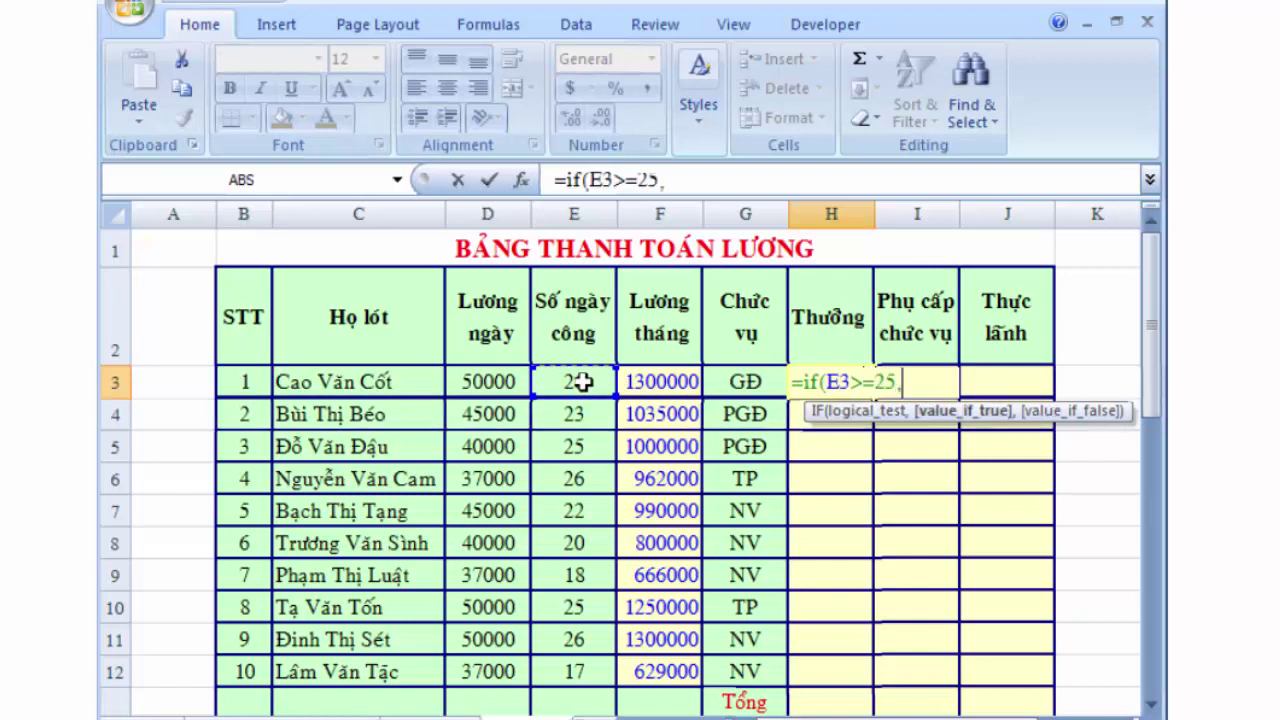
{"action": "type", "text": "20%*"}
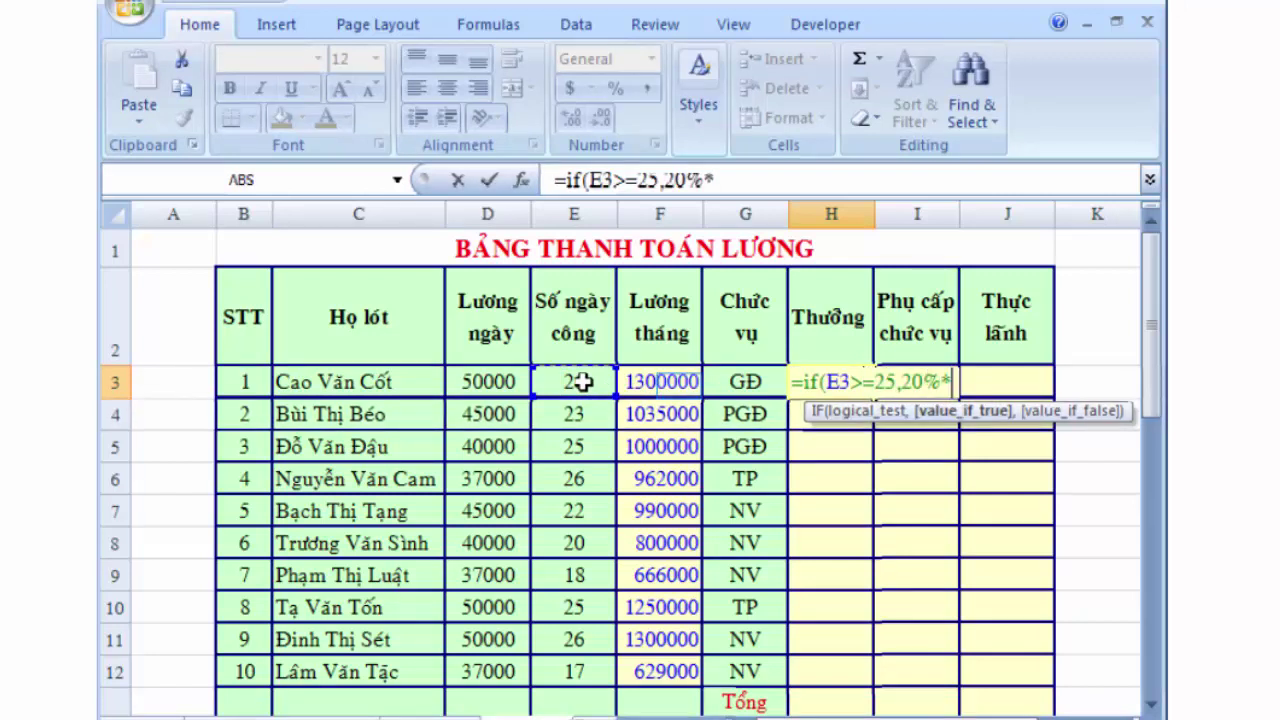
{"action": "left_click", "coordinate": [655, 382]}
{"action": "type", "text": ",if"}
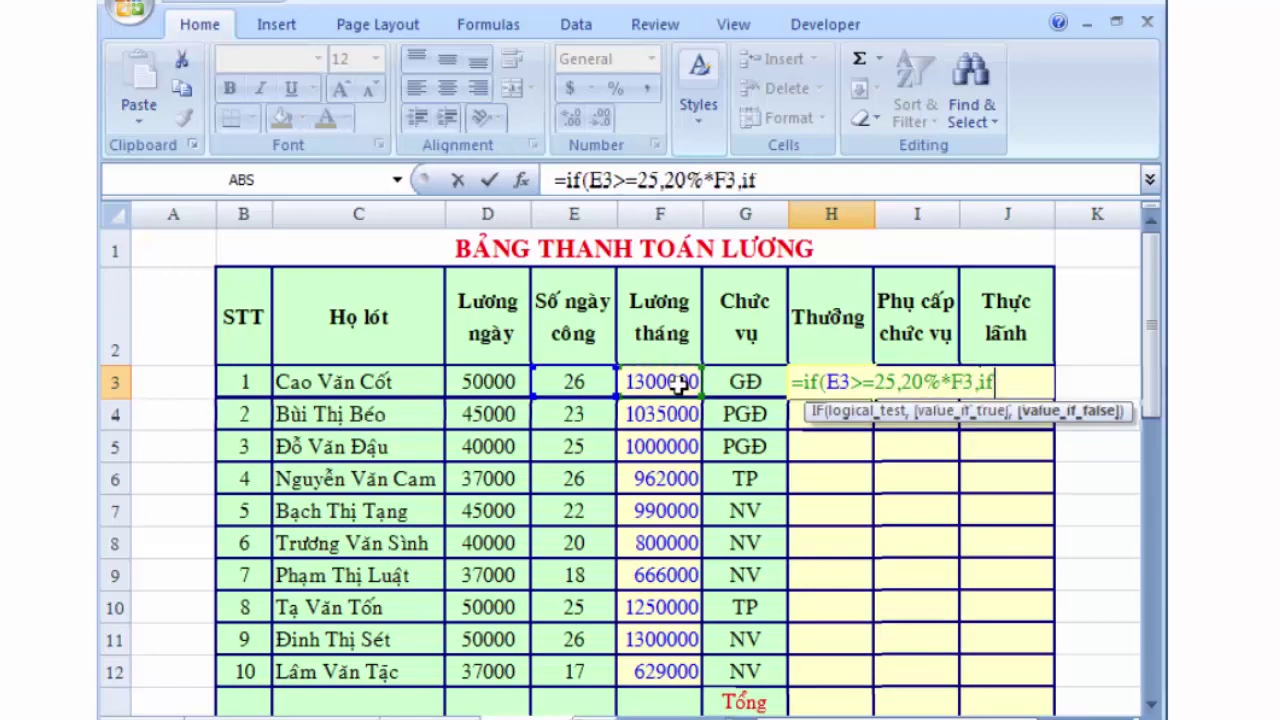
{"action": "type", "text": "("}
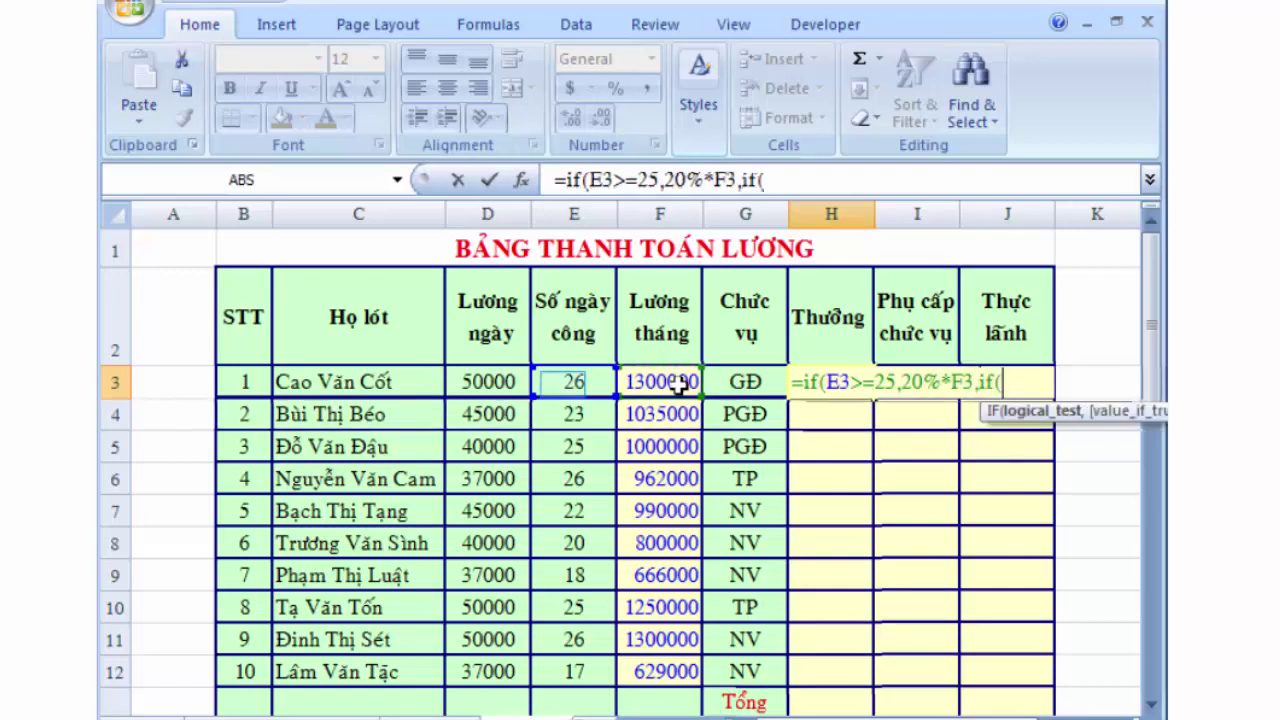
{"action": "left_click", "coordinate": [565, 382]}
{"action": "type", "text": ">=22,1"}
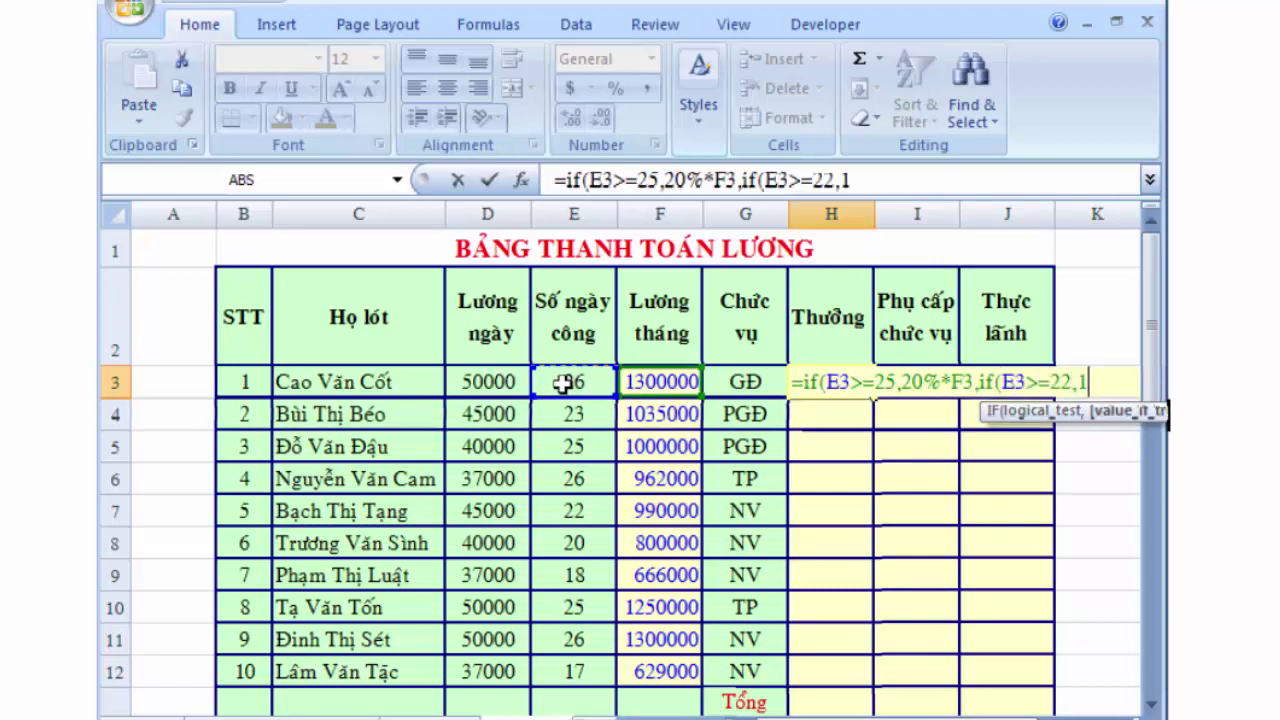
{"action": "type", "text": "0%*"}
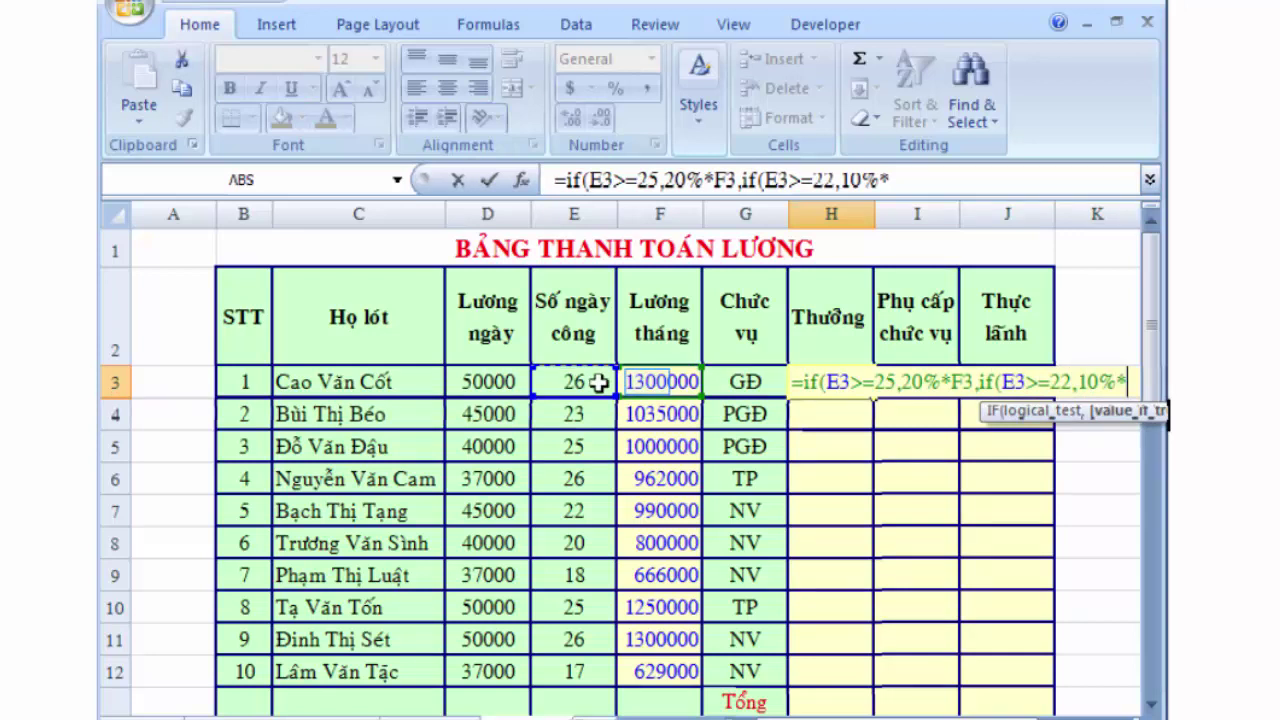
{"action": "left_click", "coordinate": [648, 388]}
{"action": "type", "text": ",0)"}
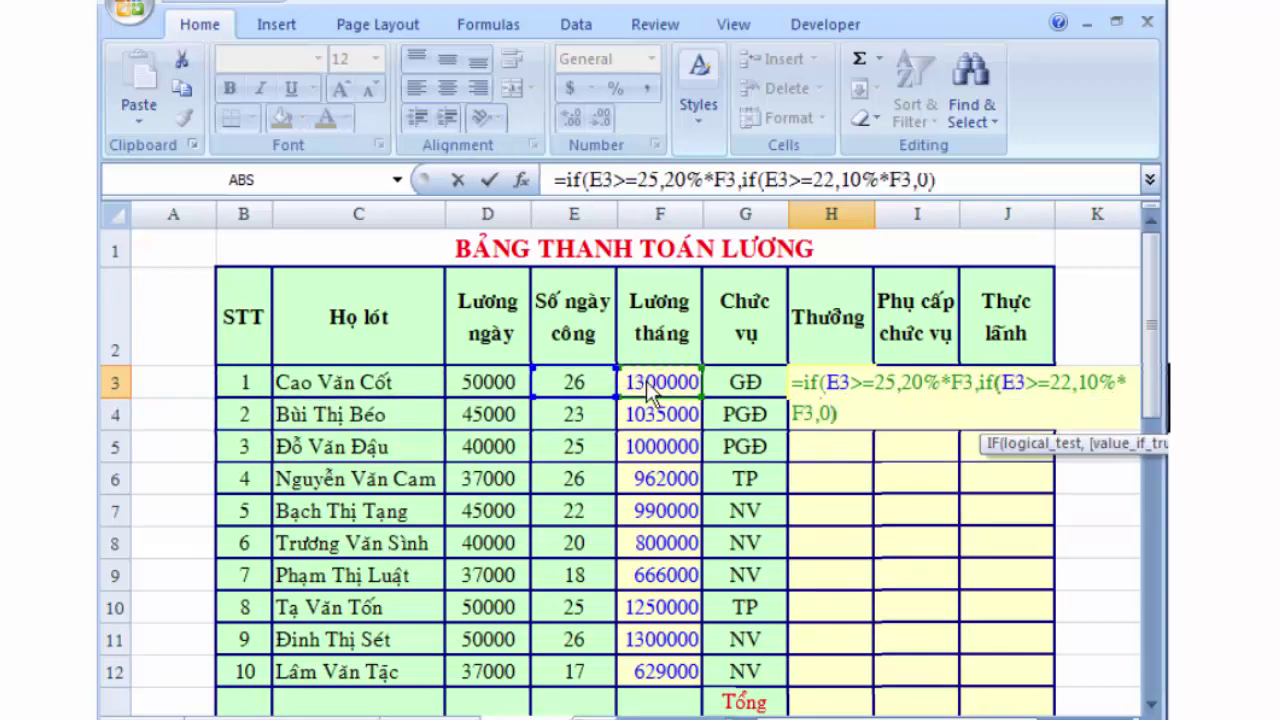
{"action": "type", "text": ")"}
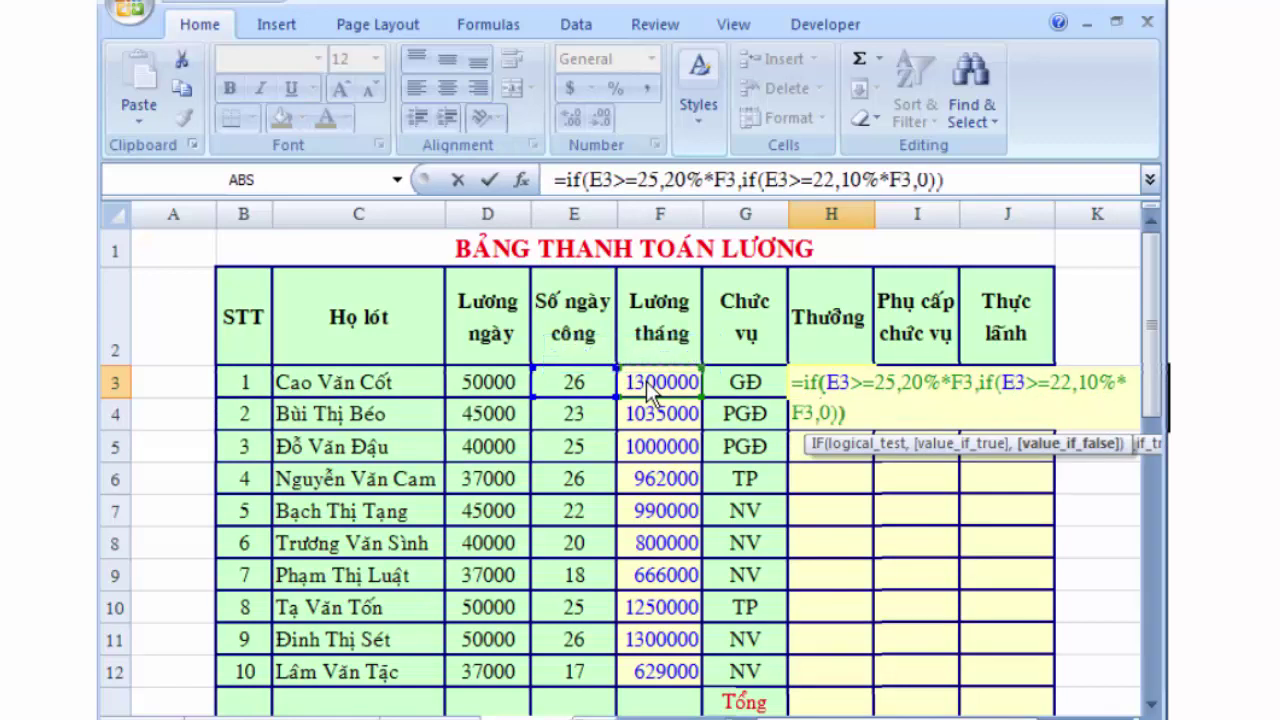
{"action": "key", "text": "Return"}
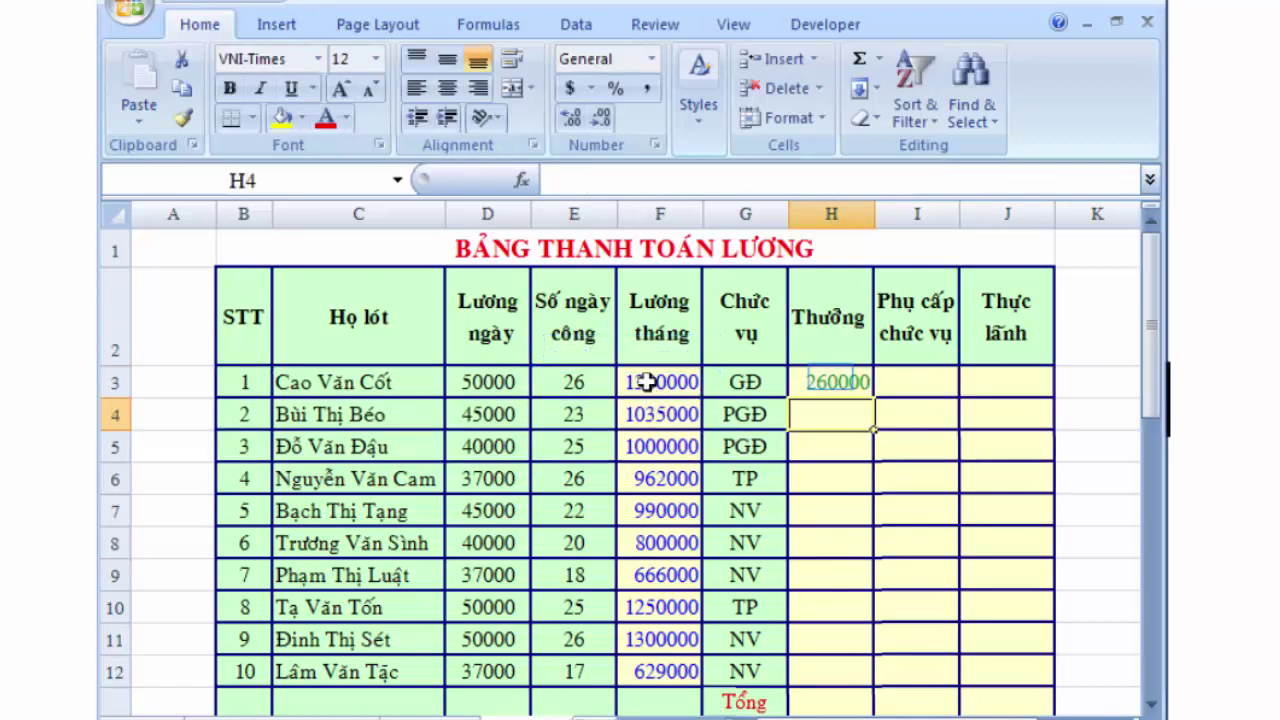
- Fill the bonus formula down to H12 and begin an =IF( formula in I3
{"action": "left_click", "coordinate": [831, 376]}
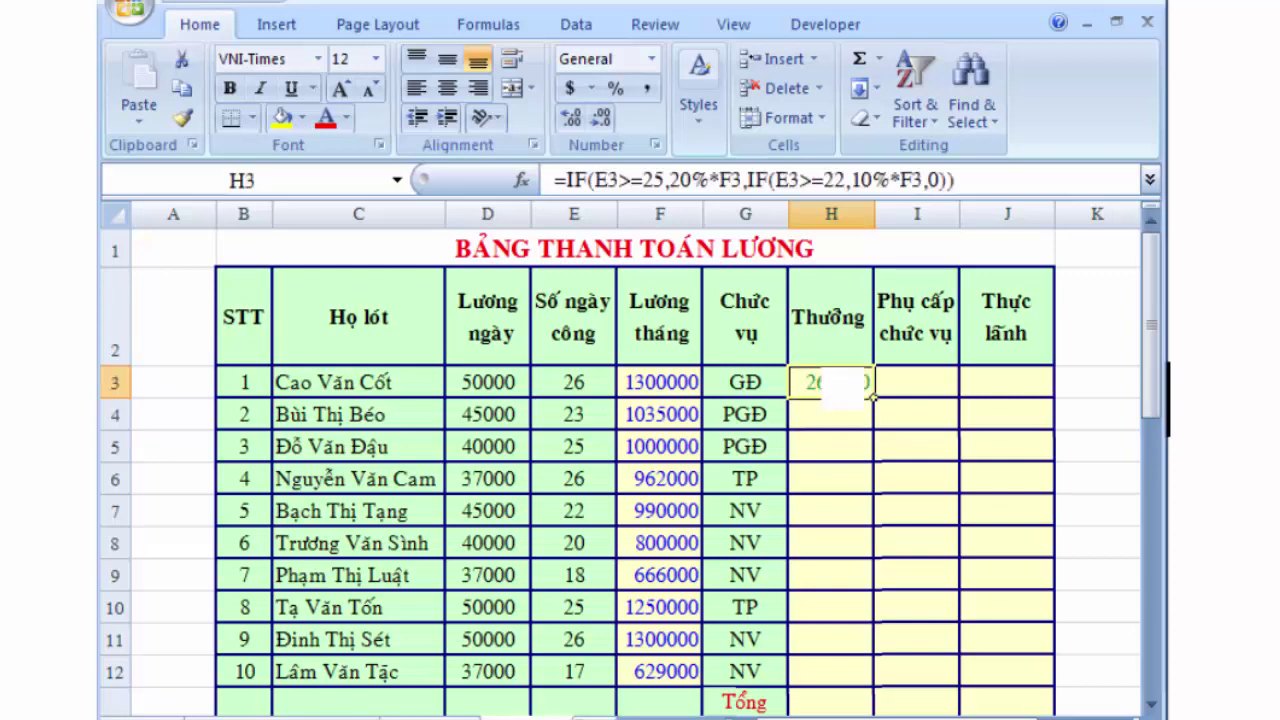
{"action": "left_click_drag", "start_coordinate": [873, 398], "coordinate": [846, 670]}
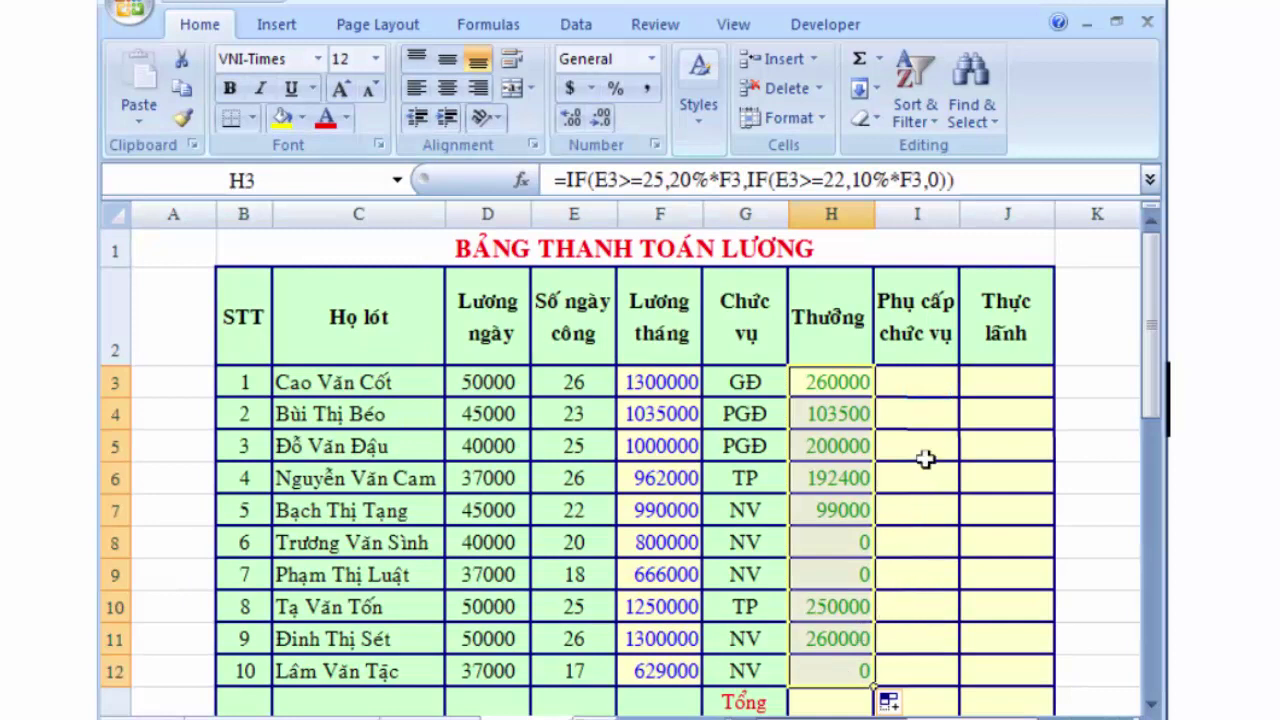
{"action": "left_click", "coordinate": [928, 386]}
{"action": "type", "text": "=if("}
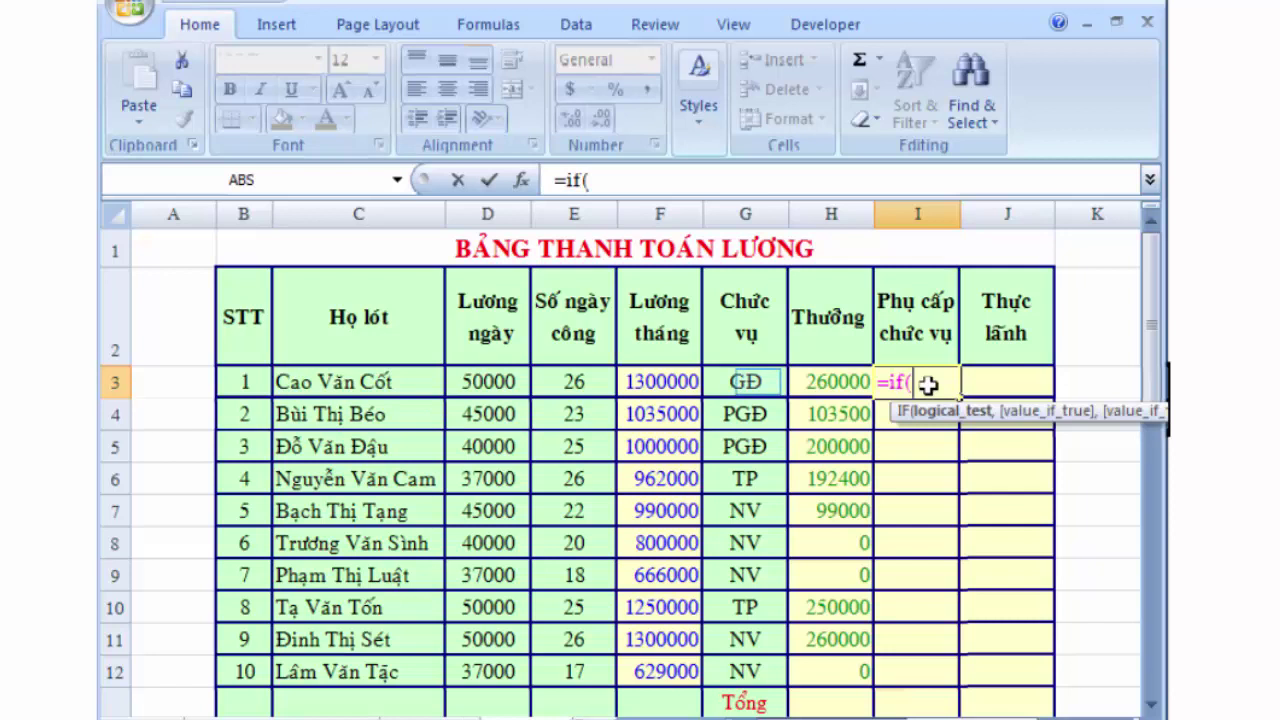
- Start I3's formula with the test G3=$G$3 giving a 250000 allowance
{"action": "left_click", "coordinate": [757, 381]}
{"action": "type", "text": "="}
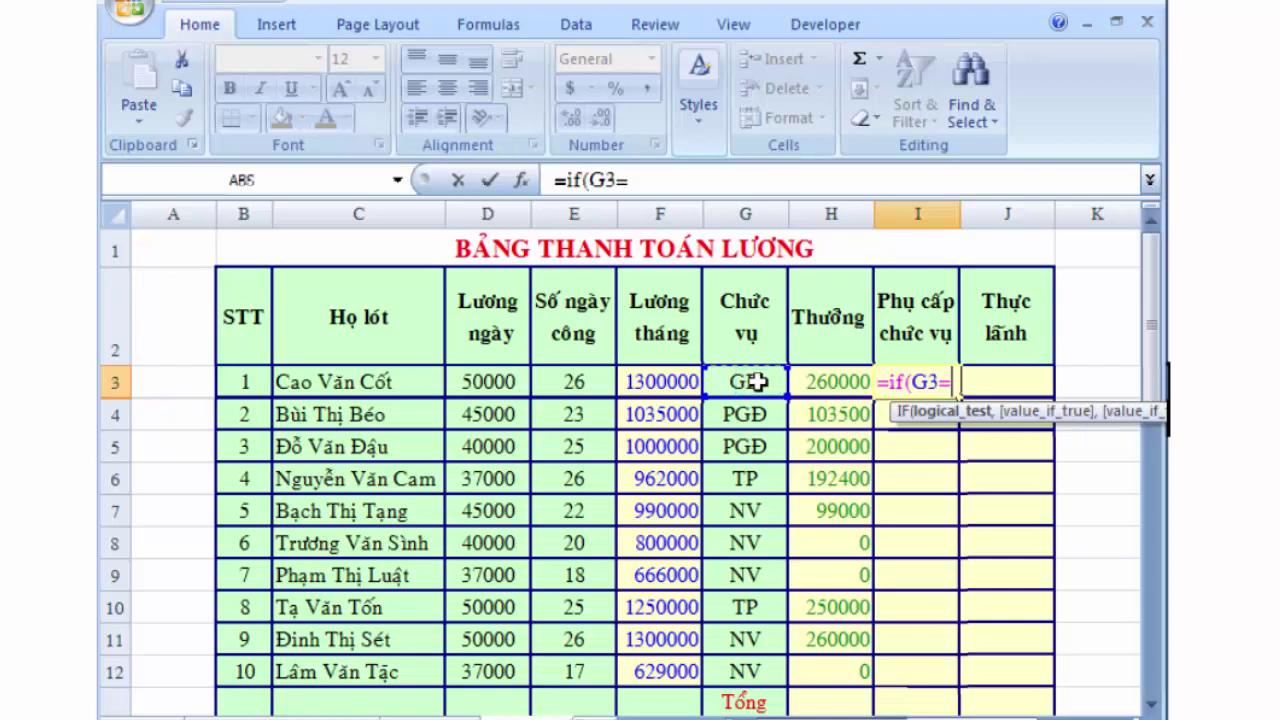
{"action": "left_click", "coordinate": [757, 381]}
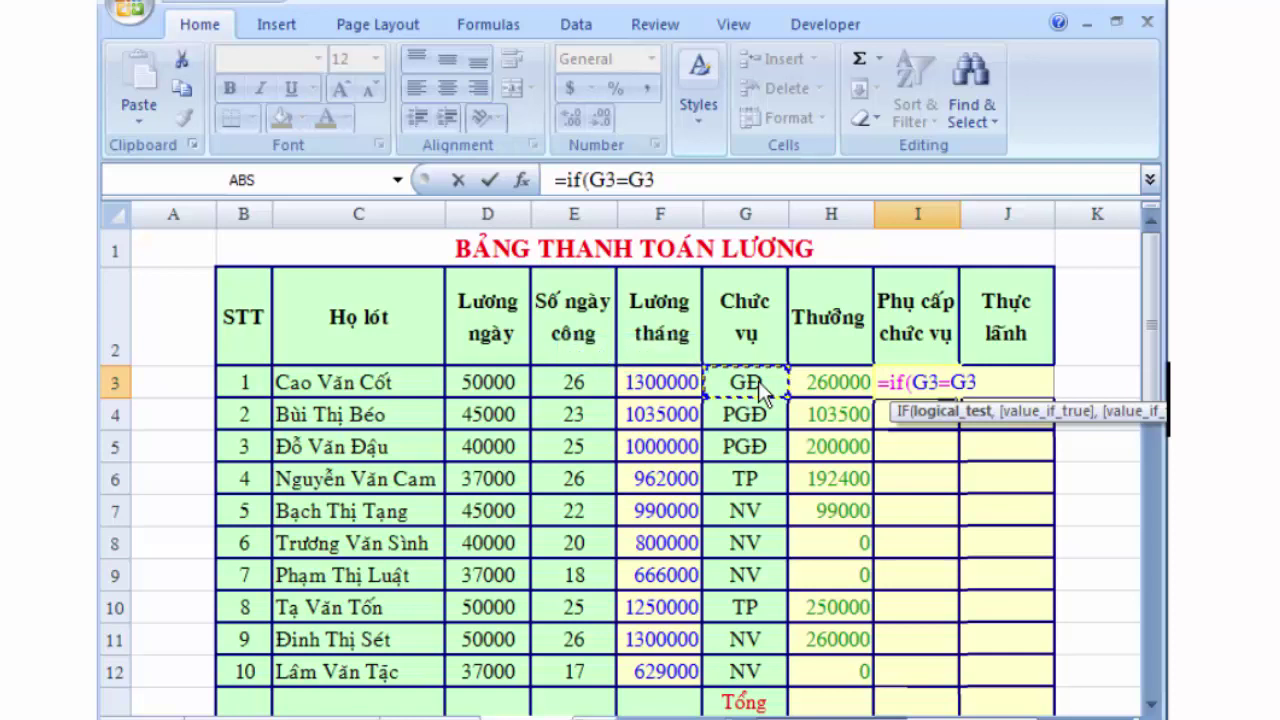
{"action": "key", "text": "F4"}
{"action": "type", "text": "$G$3,250000"}
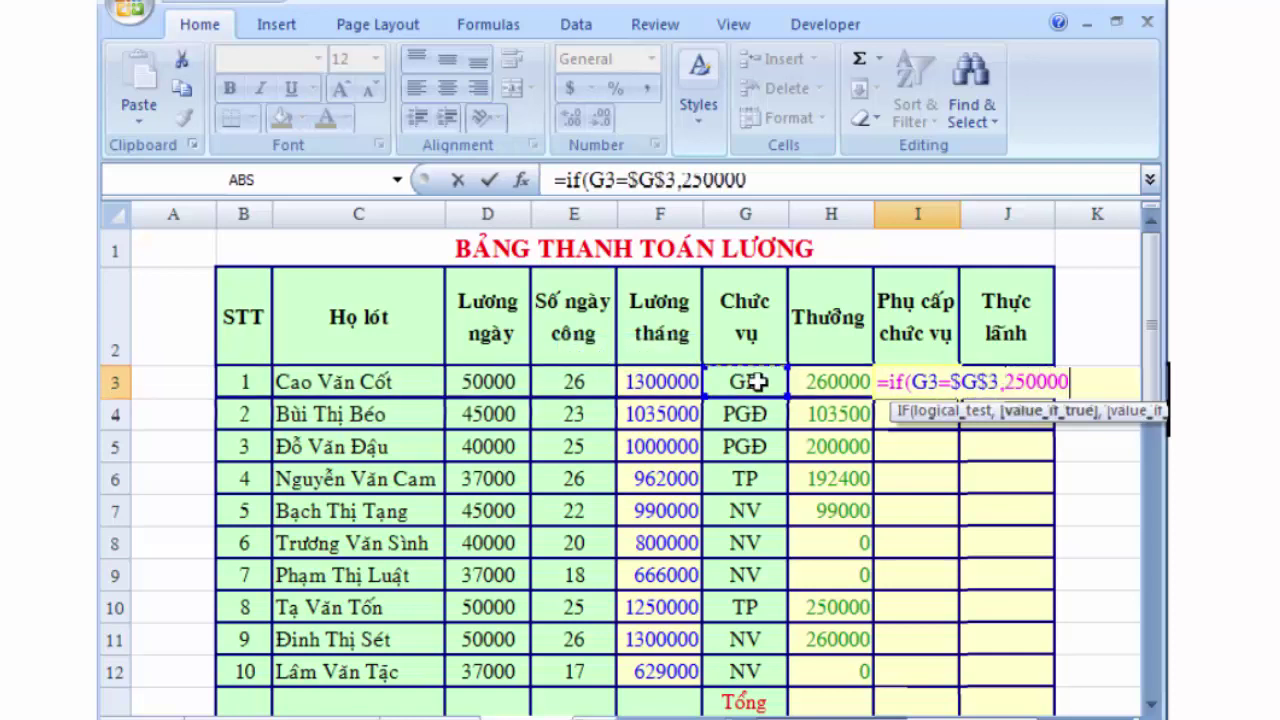
{"action": "type", "text": ",if("}
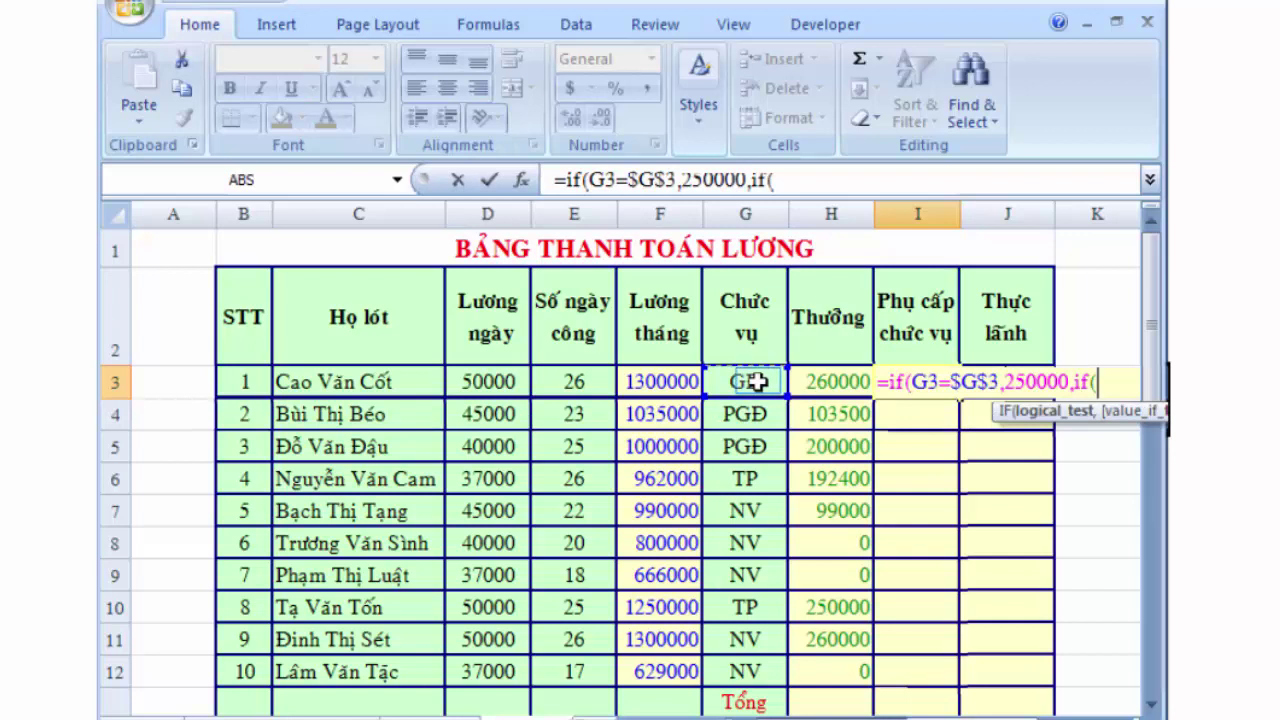
- Nest a second test G3=$G$4 giving a 200000 allowance
{"action": "left_click", "coordinate": [757, 381]}
{"action": "type", "text": "="}
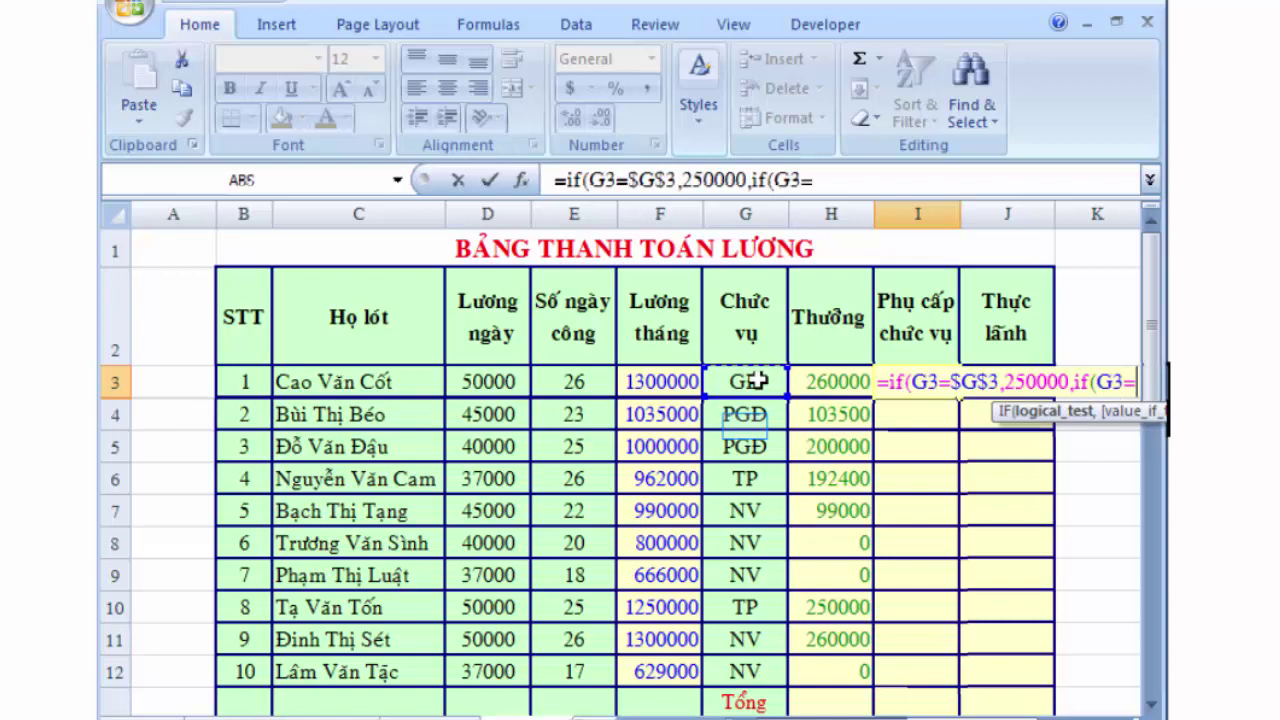
{"action": "left_click", "coordinate": [745, 425]}
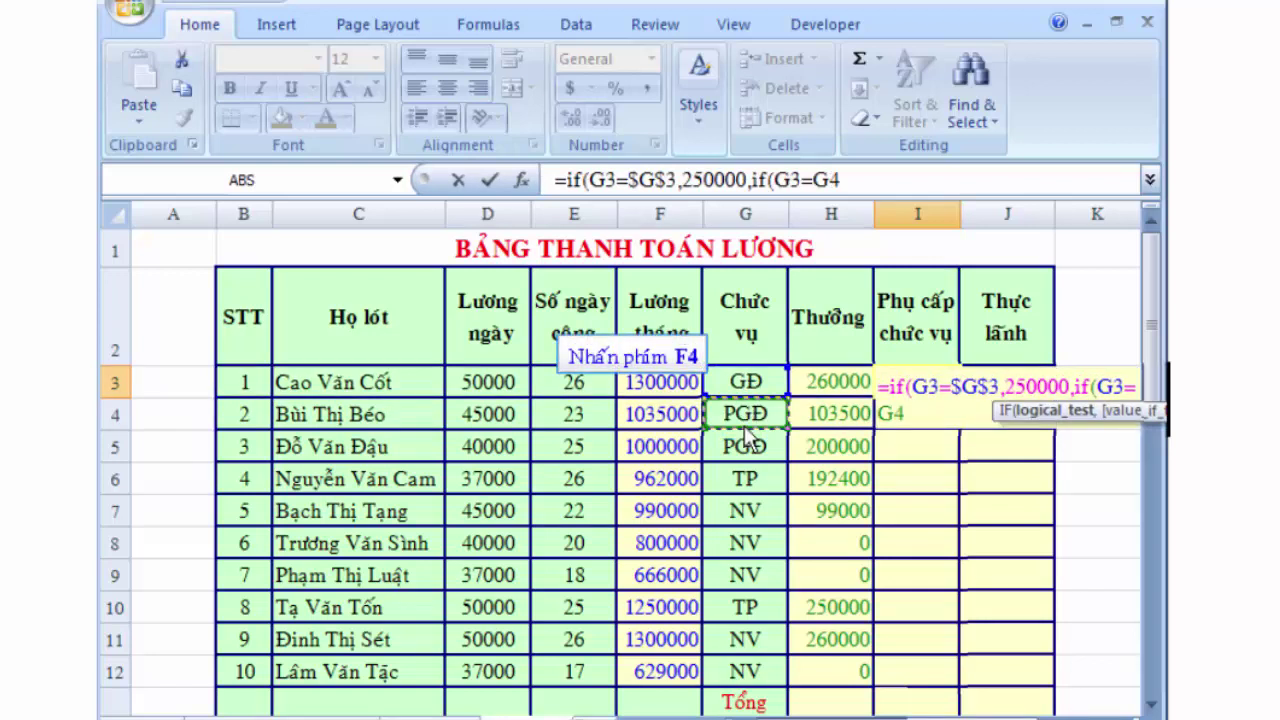
{"action": "key", "text": "F4"}
{"action": "type", "text": "$G$4,"}
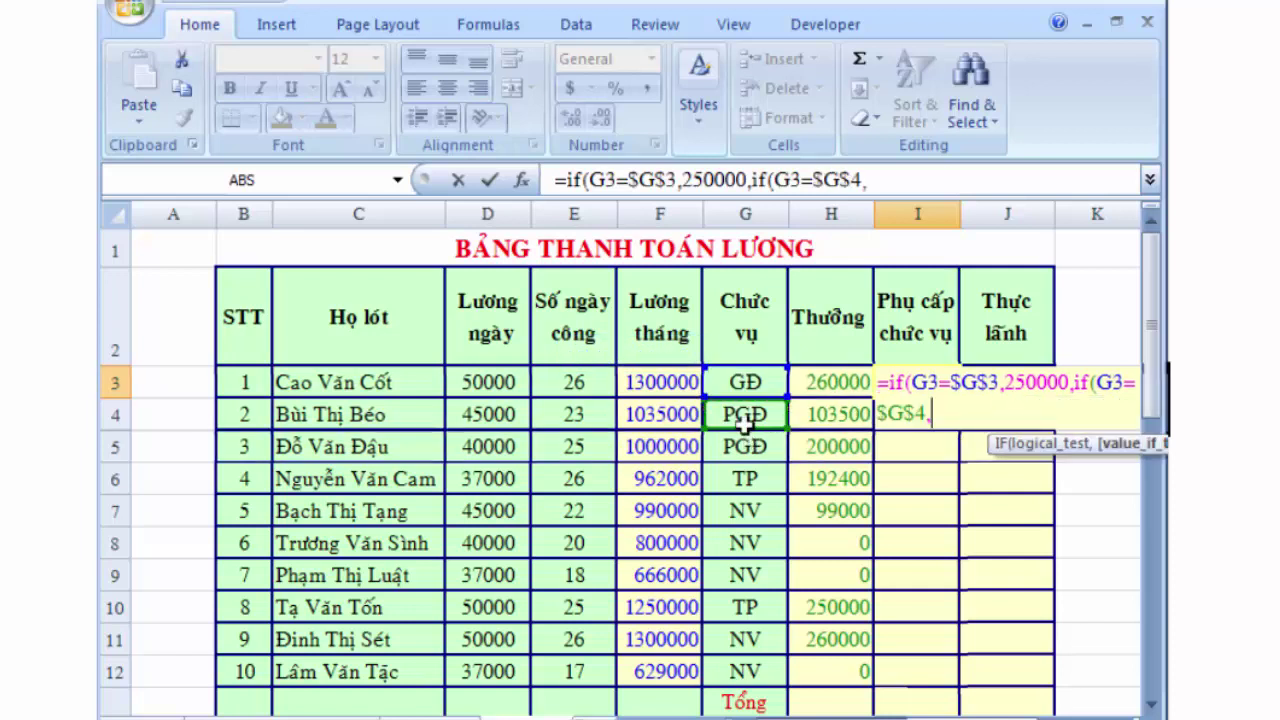
{"action": "type", "text": "20000"}
{"action": "type", "text": "0,"}
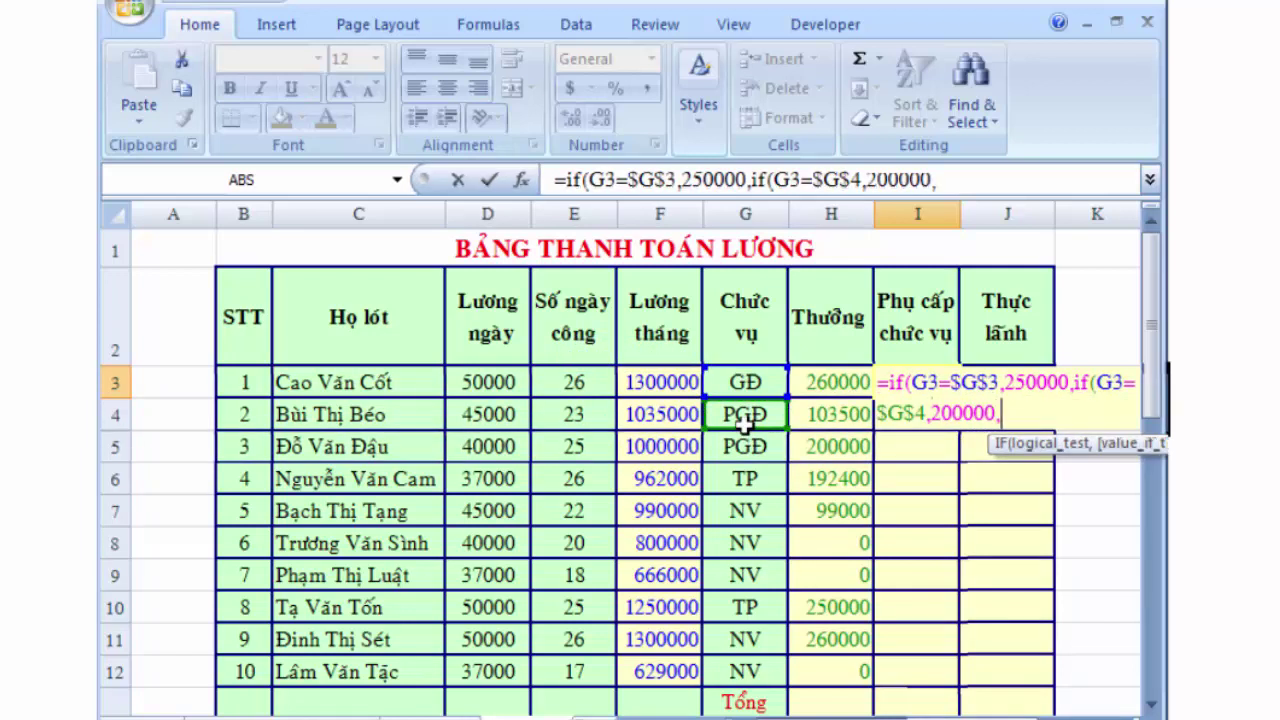
{"action": "type", "text": "if("}
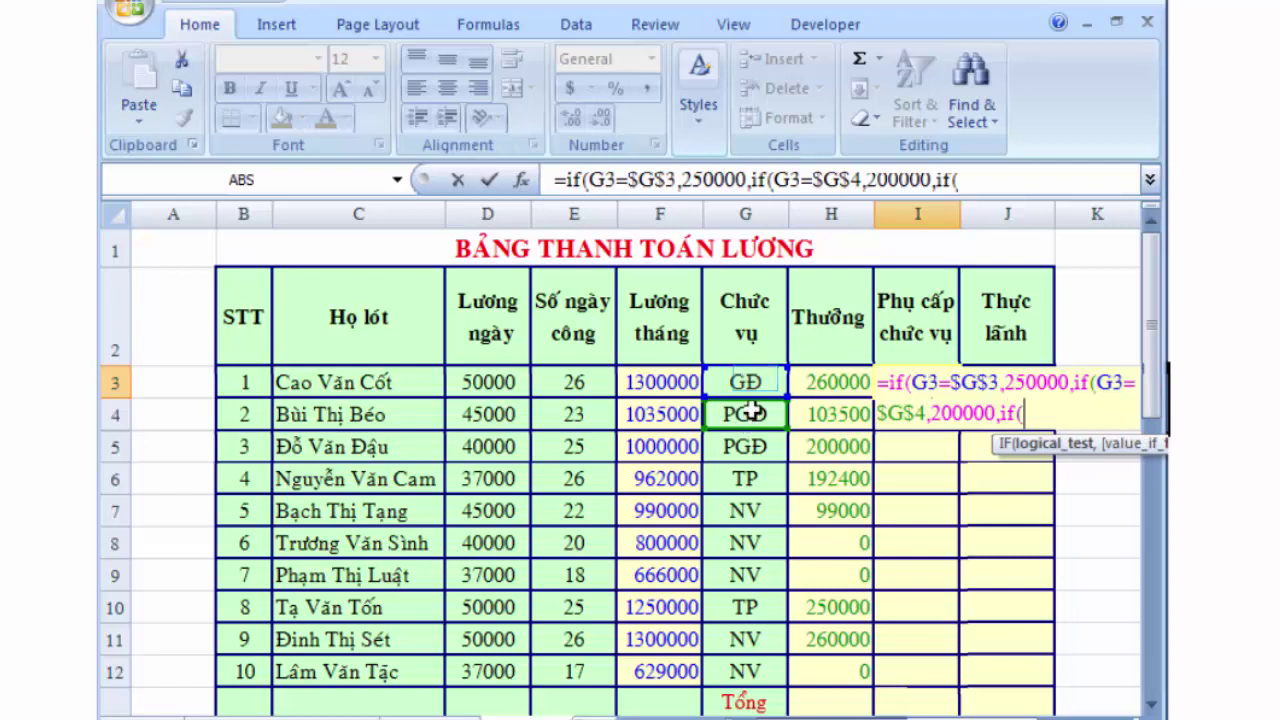
- Finish with G3=$G$6 giving 180000, otherwise 150000, and confirm the formula
{"action": "left_click", "coordinate": [752, 378]}
{"action": "type", "text": "="}
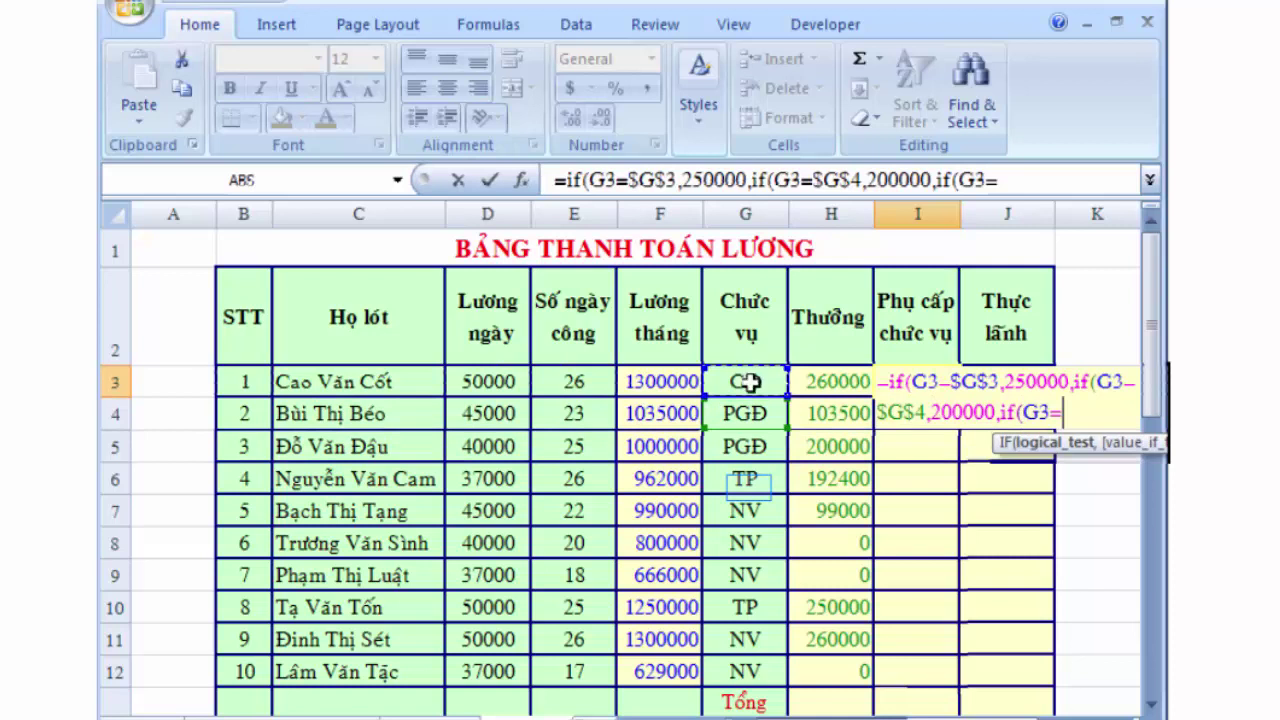
{"action": "left_click", "coordinate": [748, 482]}
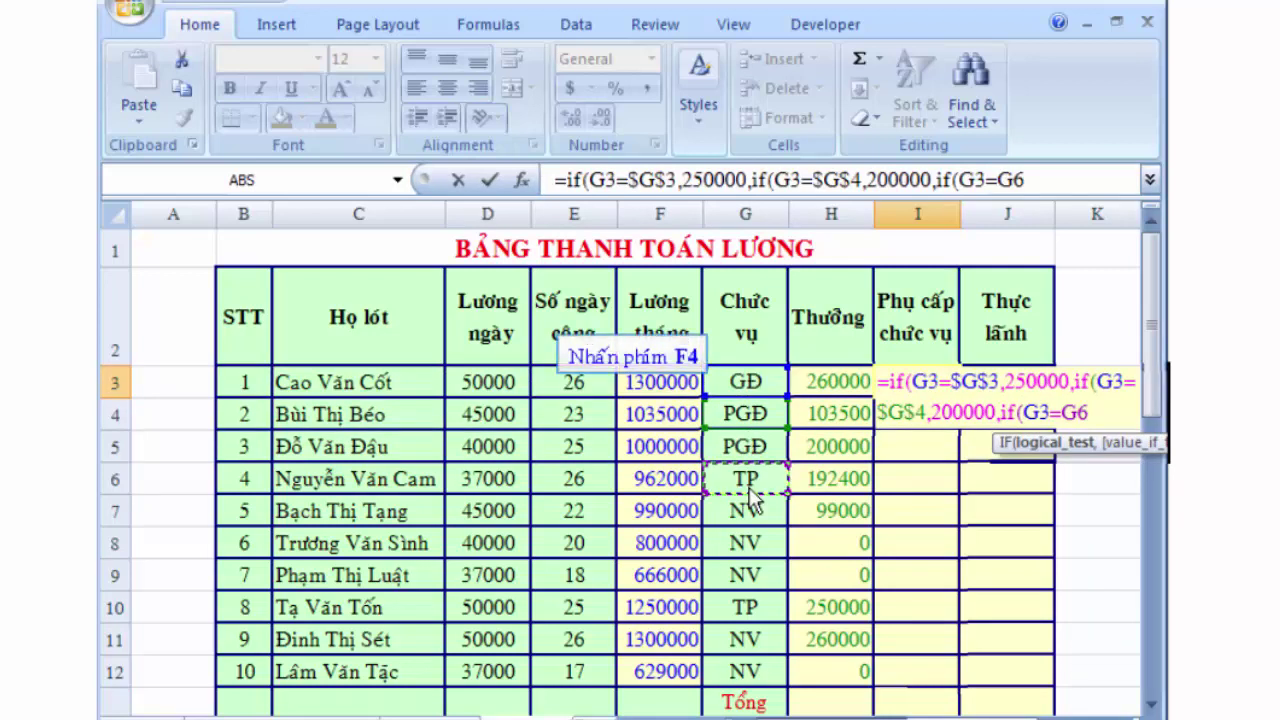
{"action": "key", "text": "F4"}
{"action": "type", "text": "$G$6,18"}
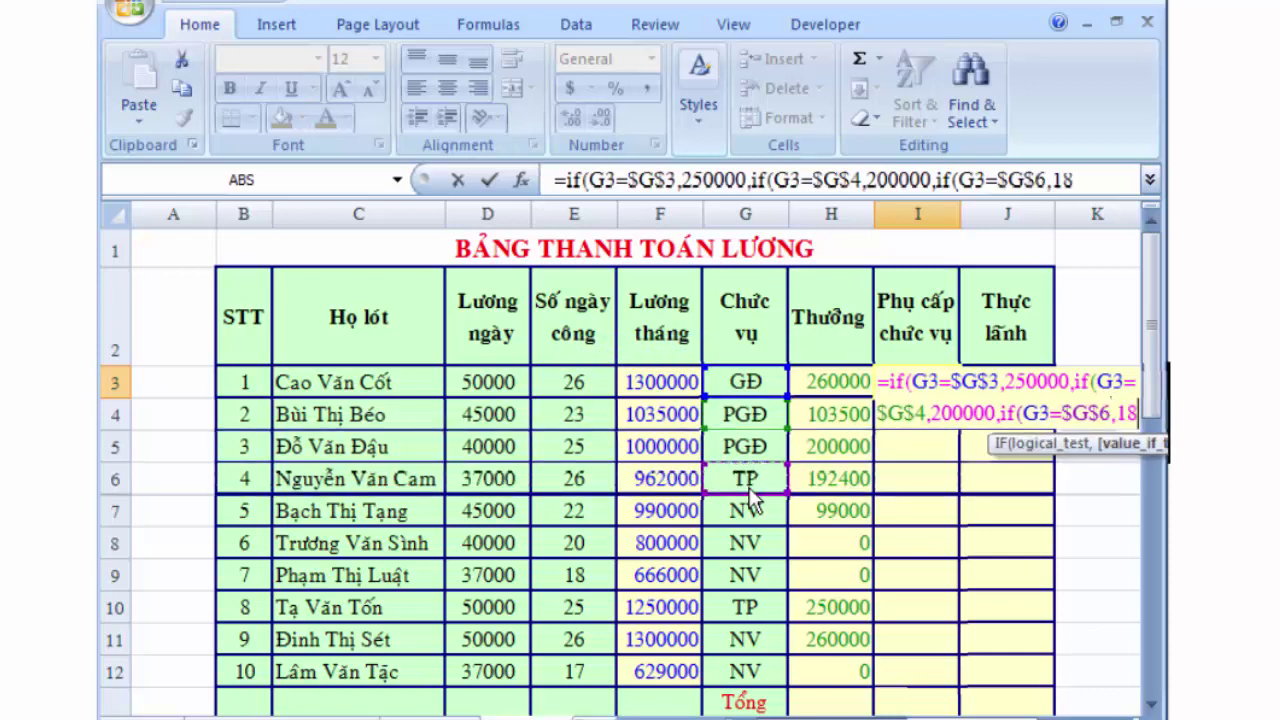
{"action": "type", "text": "0000,1"}
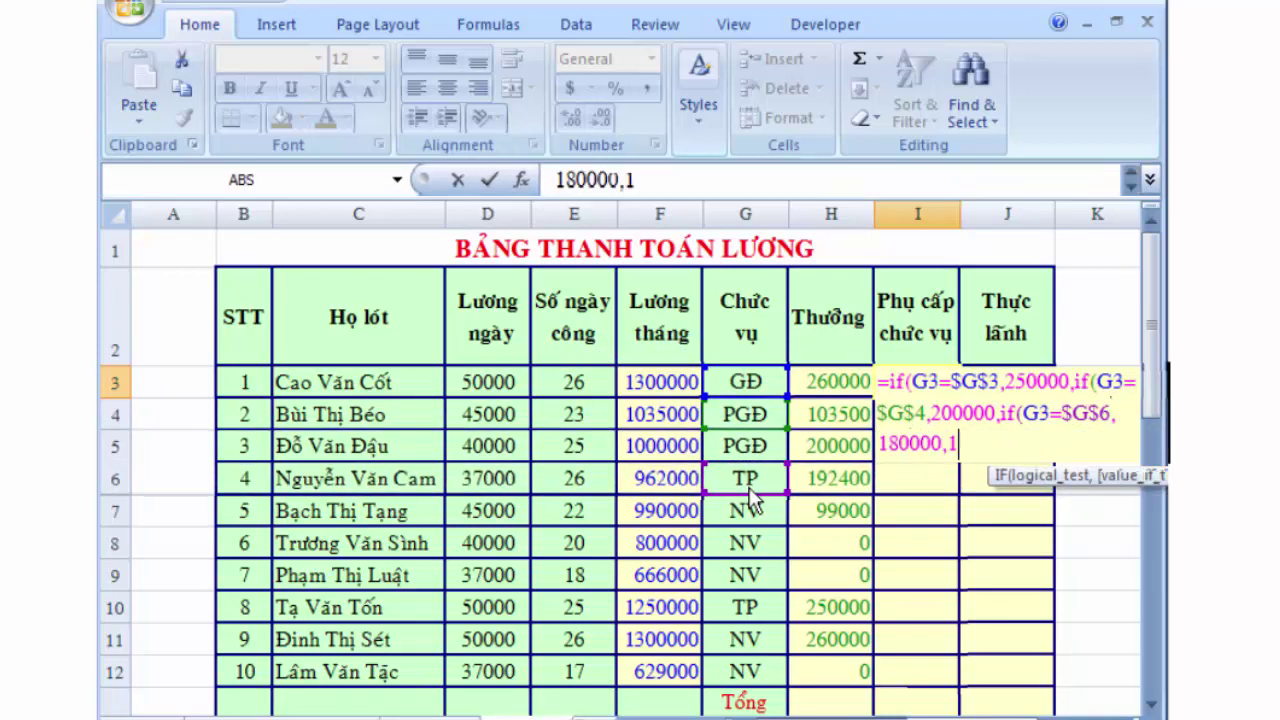
{"action": "type", "text": "50000))"}
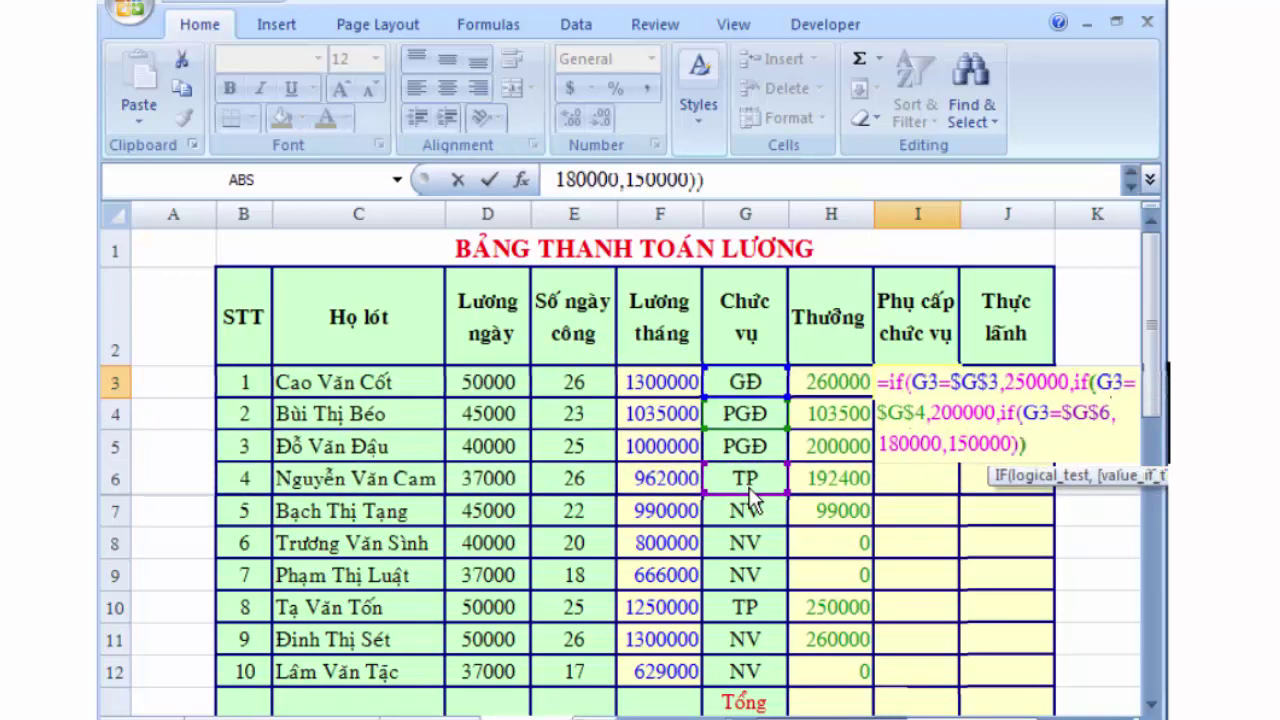
{"action": "type", "text": ")"}
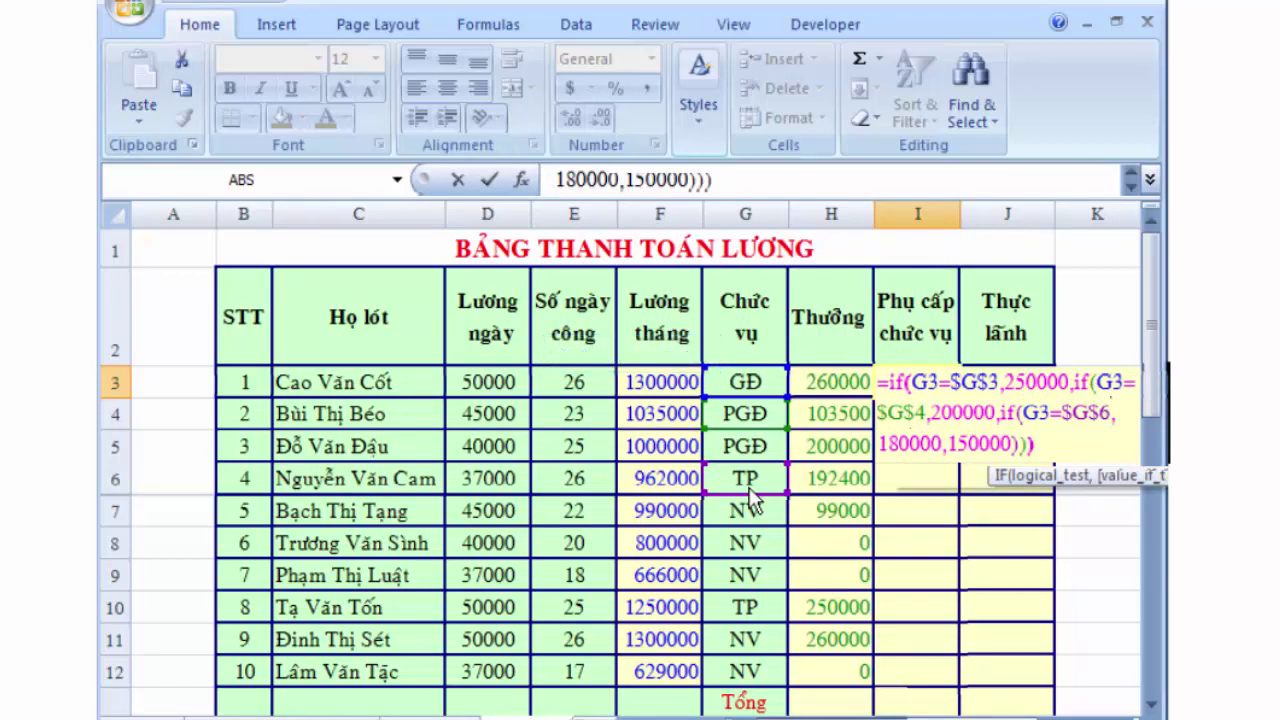
{"action": "key", "text": "Return"}
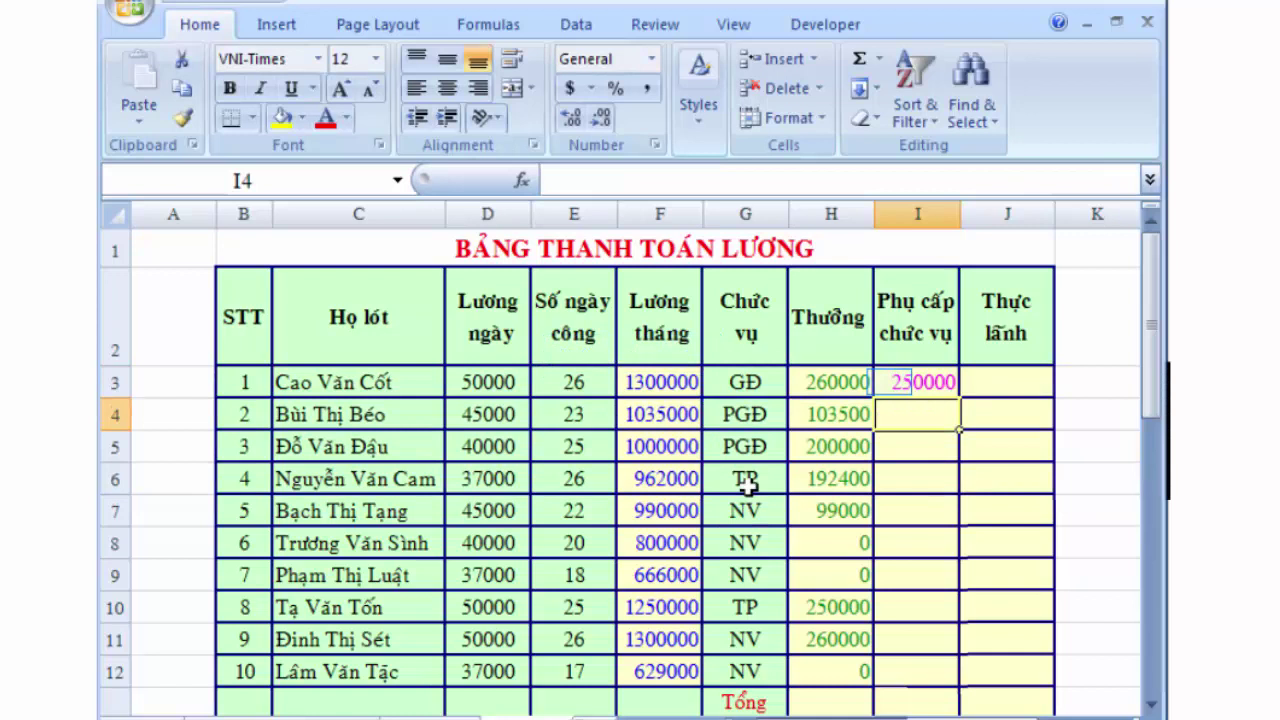
- Fill the allowance formula down to I12 and select J3
{"action": "left_click", "coordinate": [889, 383]}
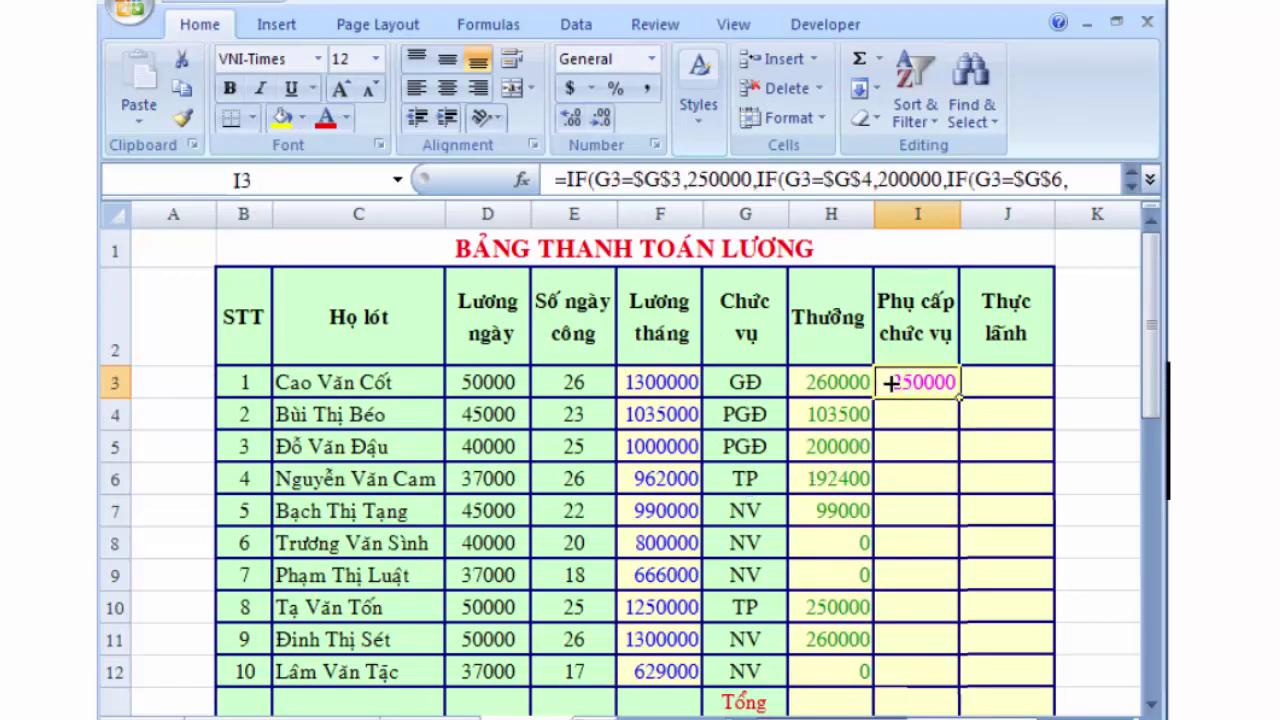
{"action": "left_click_drag", "start_coordinate": [958, 398], "coordinate": [953, 692]}
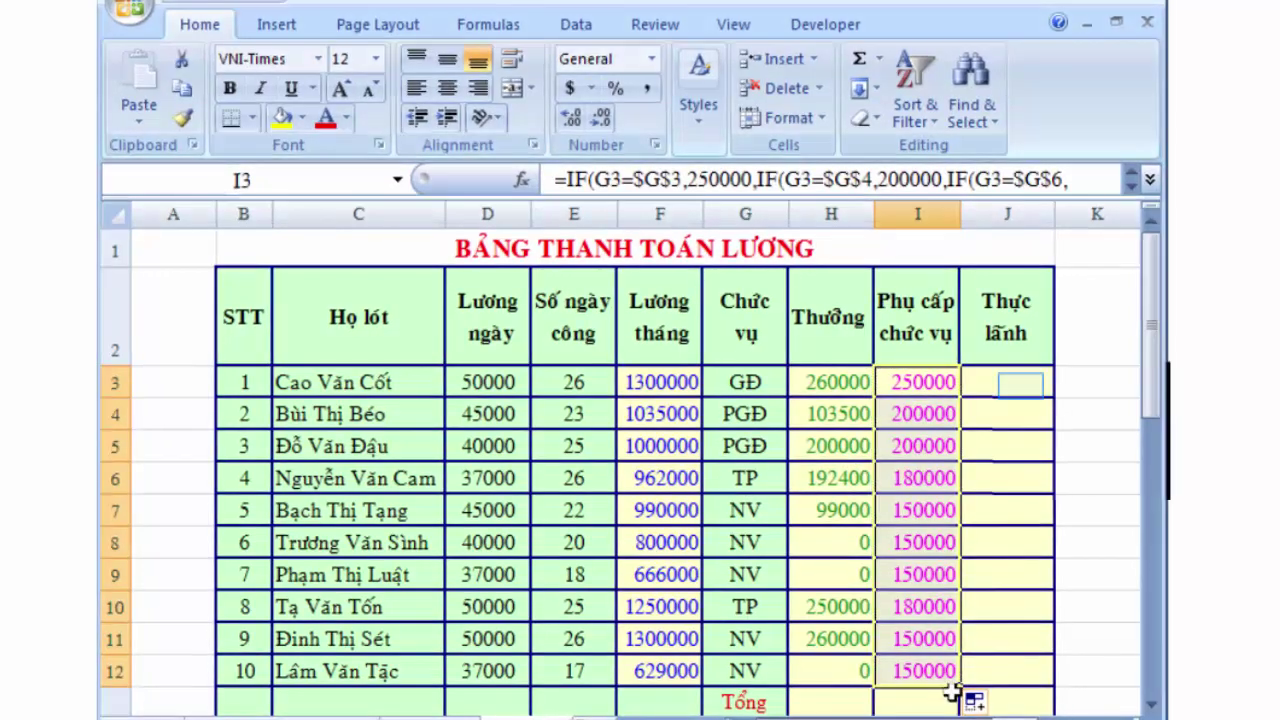
{"action": "left_click", "coordinate": [1019, 385]}
- Enter the net pay formula =F3+H3+I3 in J3
{"action": "type", "text": "="}
{"action": "key", "text": "Left"}
{"action": "key", "text": "Left"}
{"action": "key", "text": "Left"}
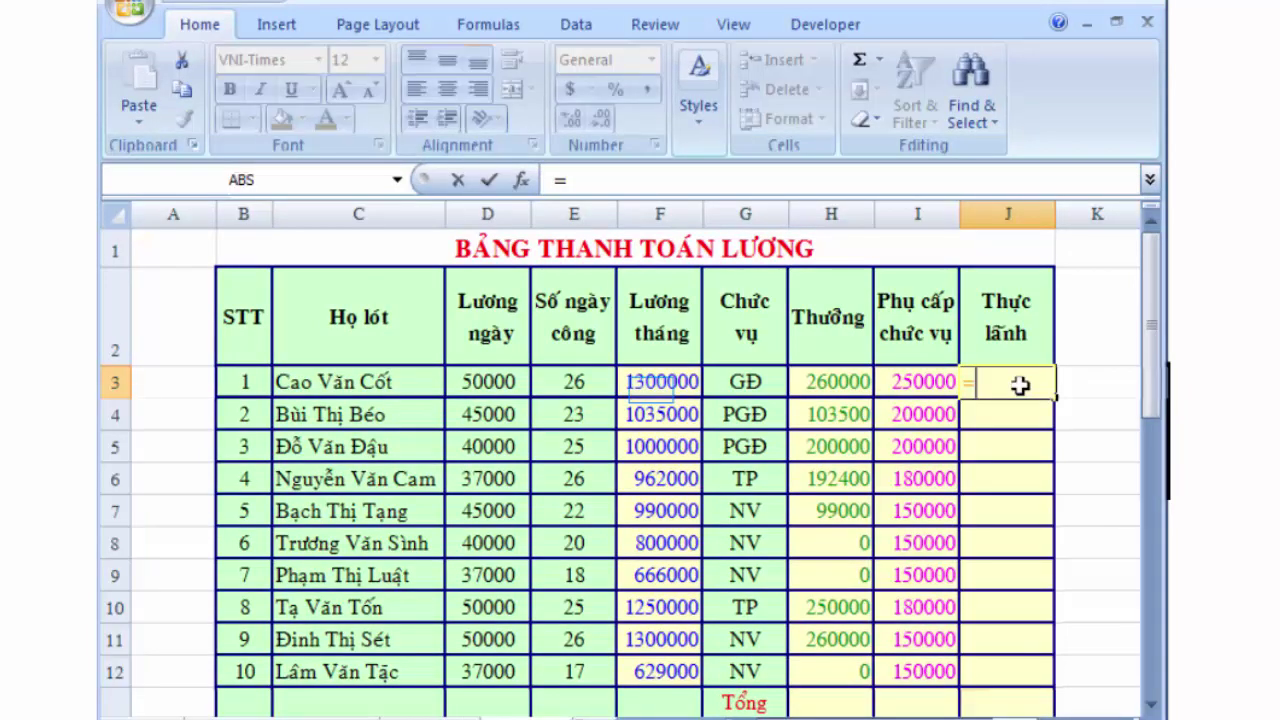
{"action": "left_click", "coordinate": [650, 388]}
{"action": "type", "text": "+H3+"}
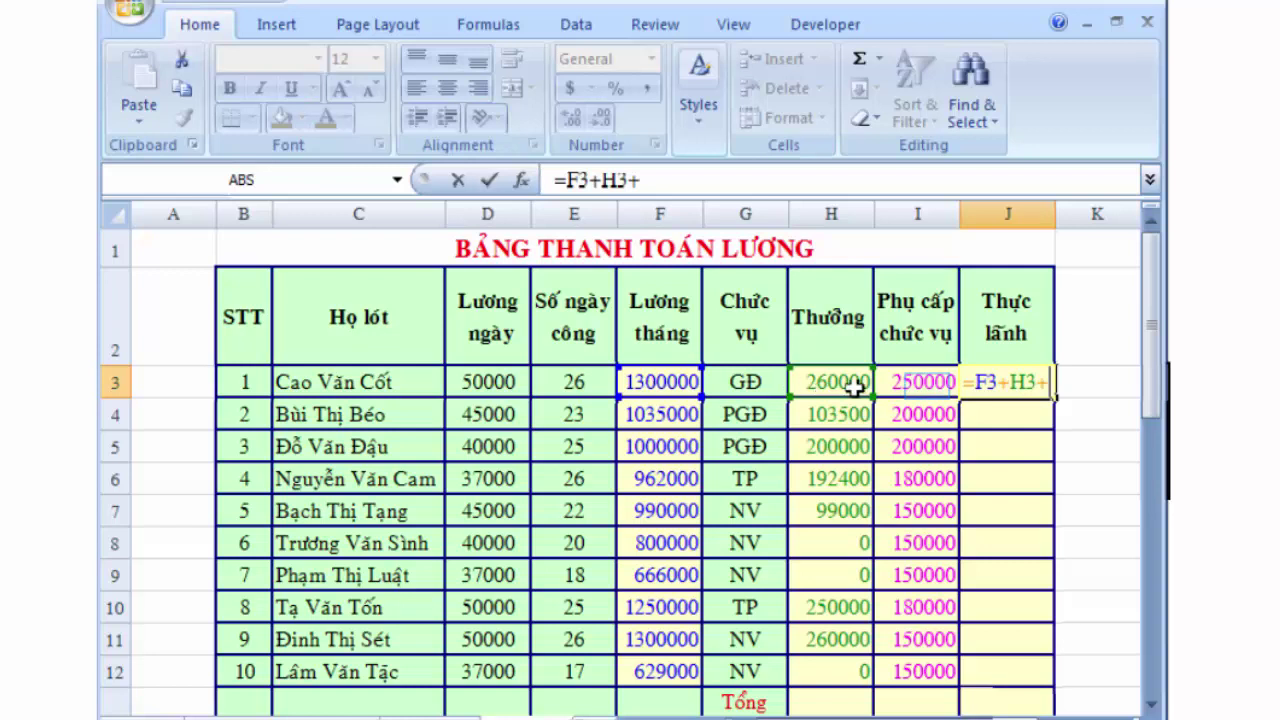
{"action": "left_click", "coordinate": [925, 385]}
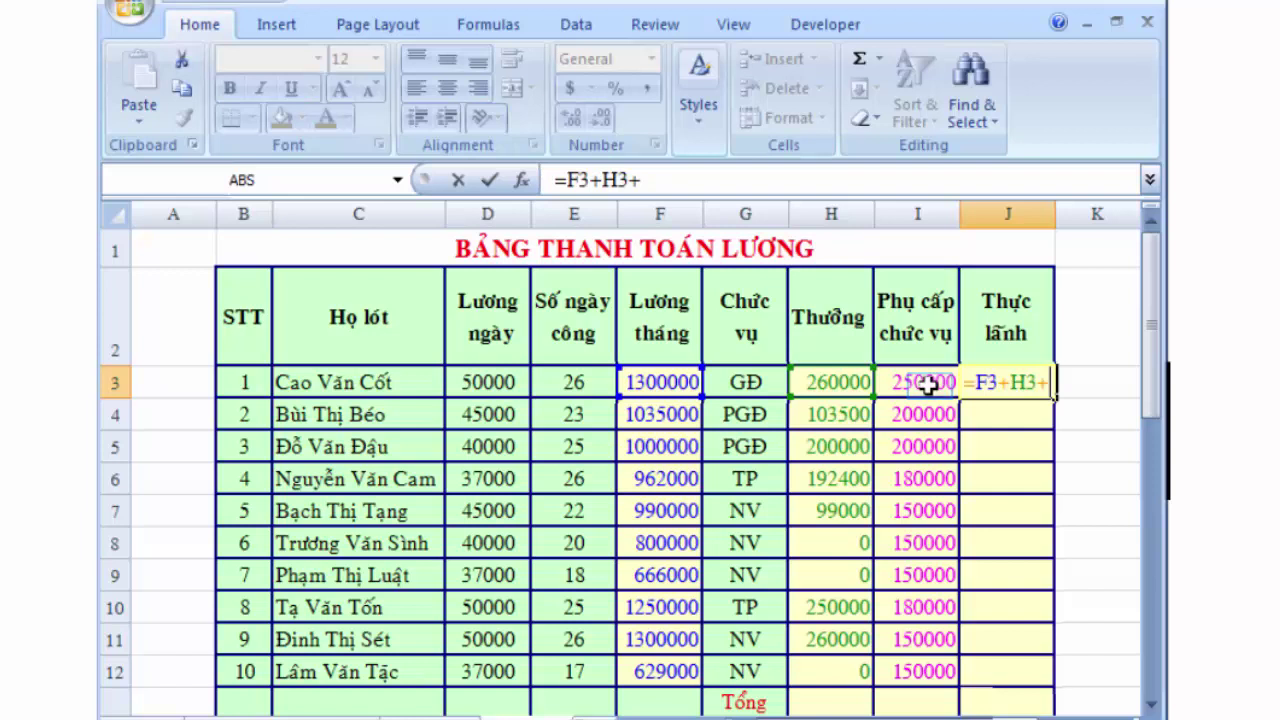
{"action": "left_click", "coordinate": [928, 385]}
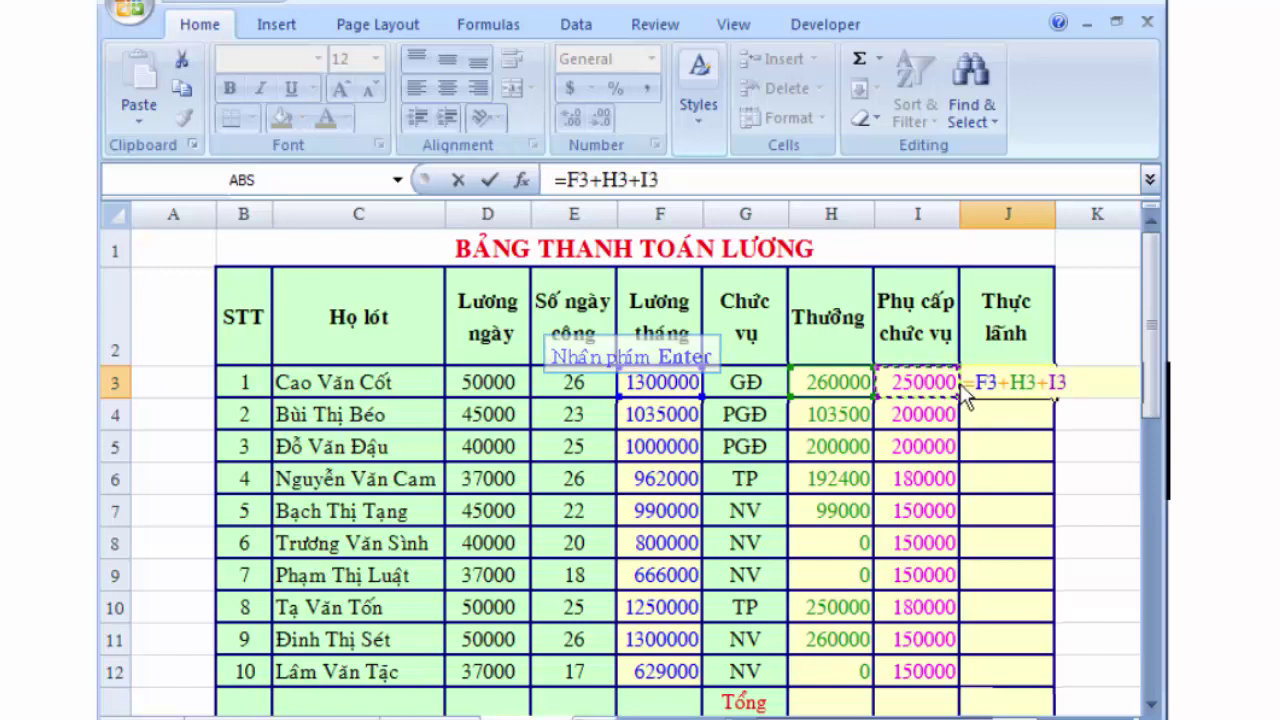
{"action": "key", "text": "Return"}
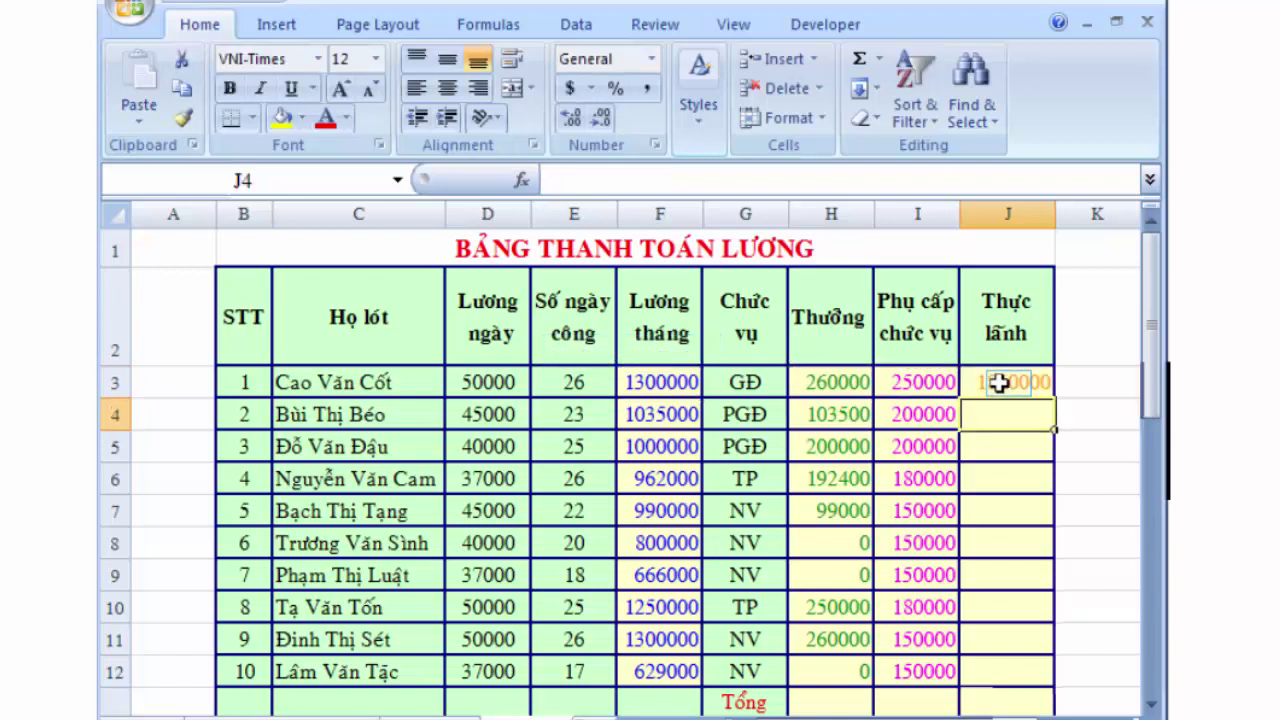
- Fill the net pay formula down to J12
{"action": "left_click", "coordinate": [1009, 383]}
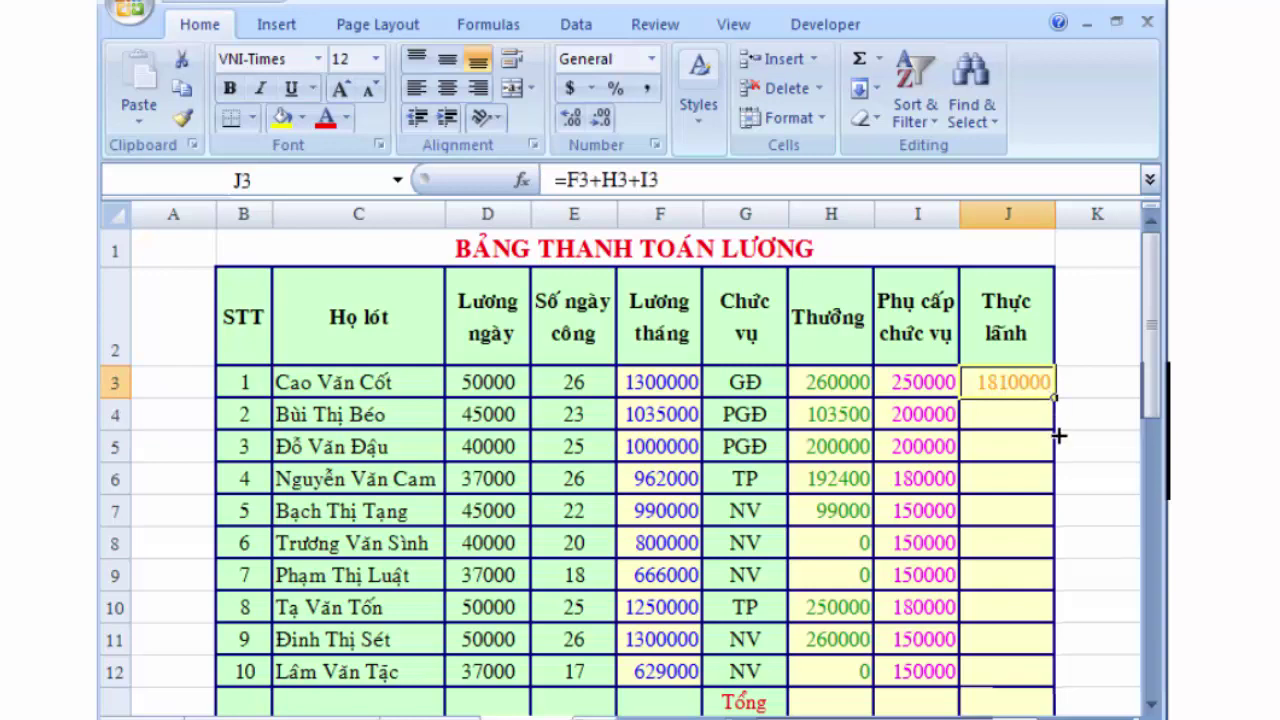
{"action": "left_click_drag", "start_coordinate": [1056, 418], "coordinate": [1050, 680]}
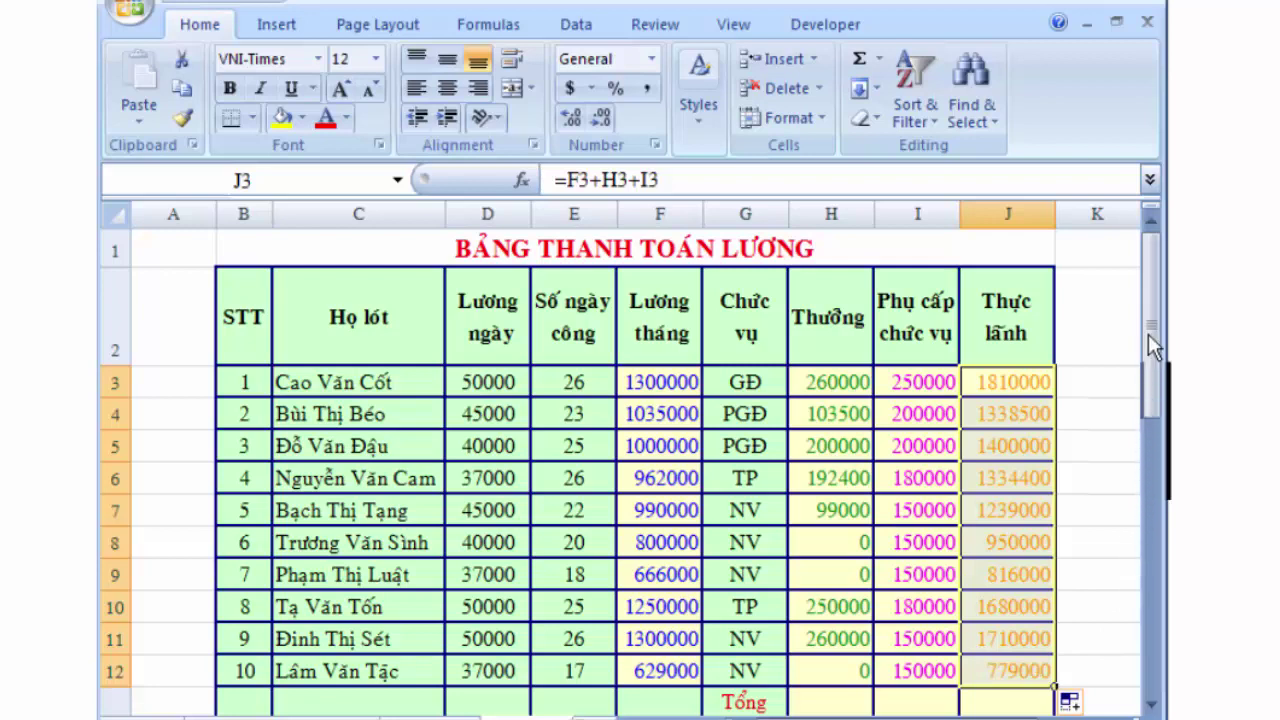
{"action": "left_click_drag", "start_coordinate": [1148, 334], "coordinate": [1143, 447]}
{"action": "mouse_move", "coordinate": [609, 484]}
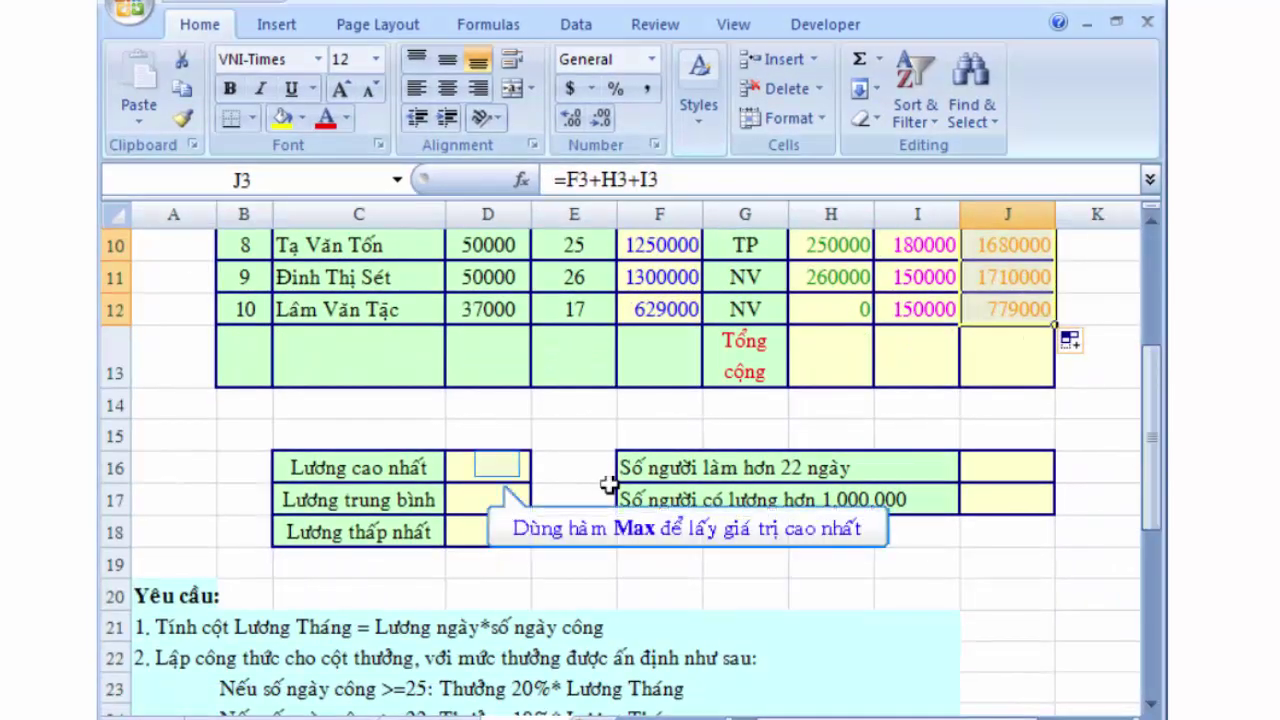
- Enter =MAX(J3:J12) in D16 and =AVERAGE(J3:J12) in D17
{"action": "left_click", "coordinate": [496, 465]}
{"action": "type", "text": "=max"}
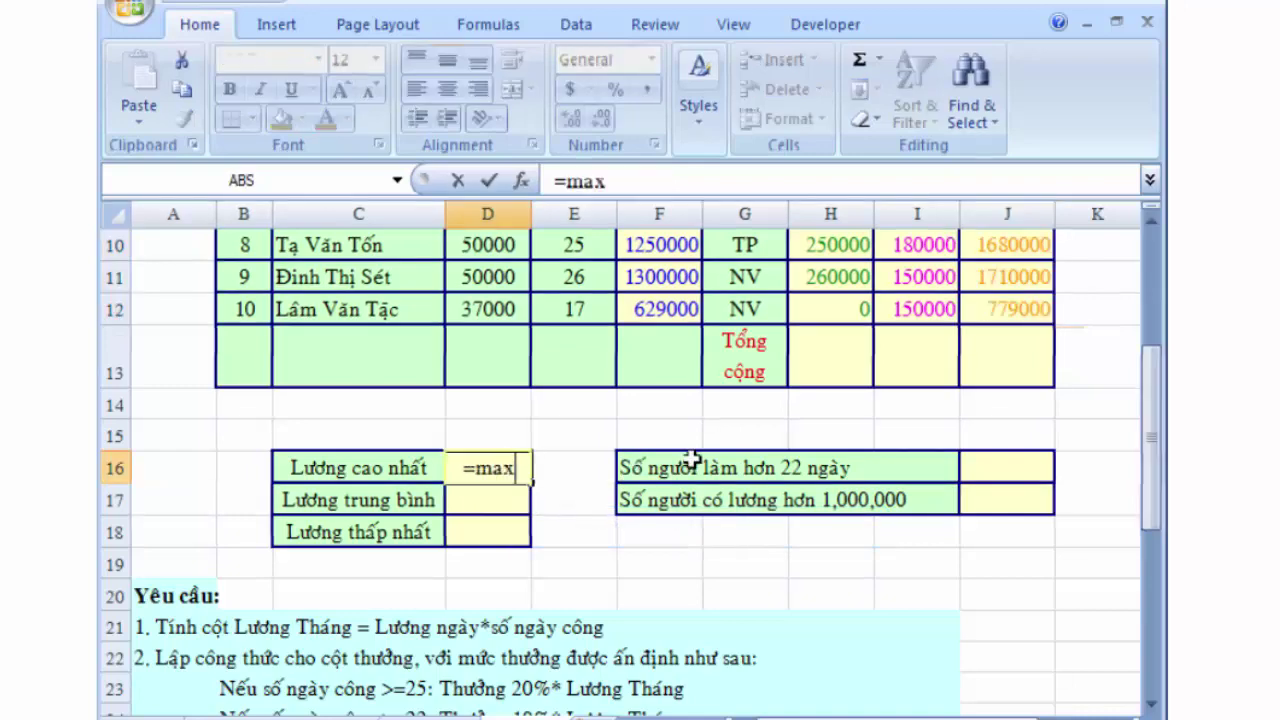
{"action": "type", "text": "("}
{"action": "scroll", "coordinate": [992, 407], "scroll_direction": "up", "scroll_amount": 3}
{"action": "left_click_drag", "start_coordinate": [1008, 381], "coordinate": [1005, 680]}
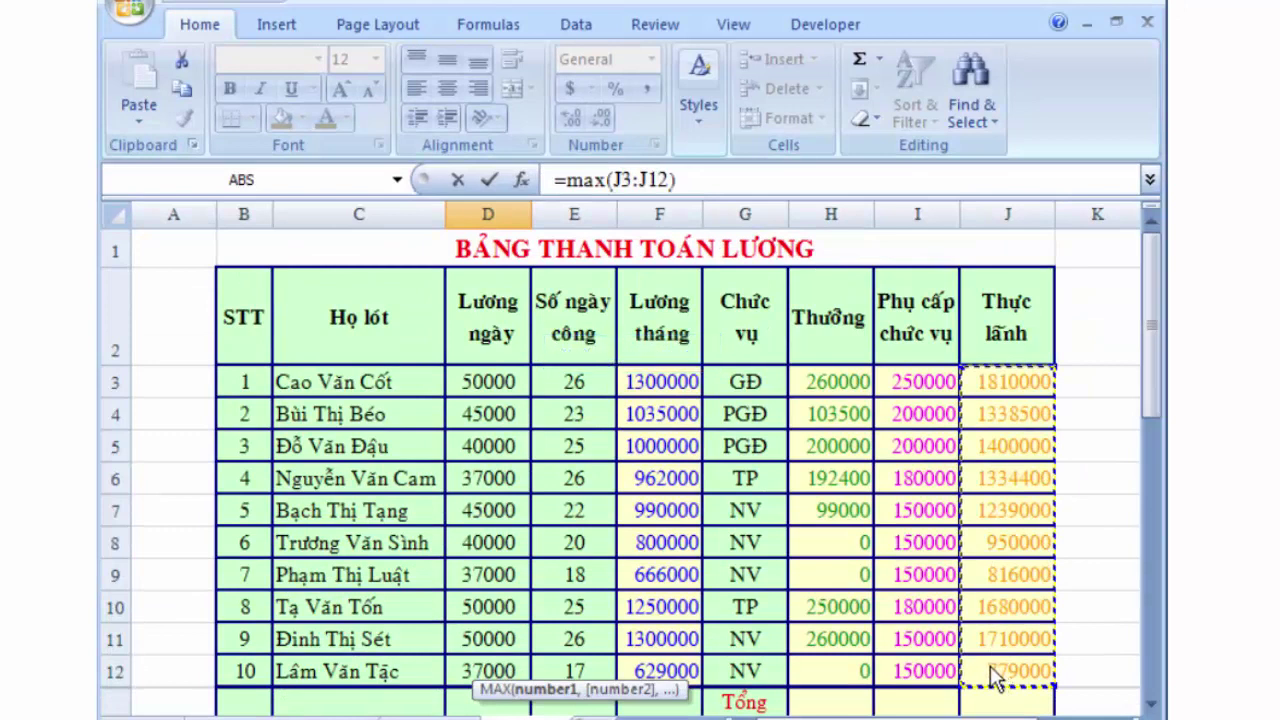
{"action": "key", "text": "Return"}
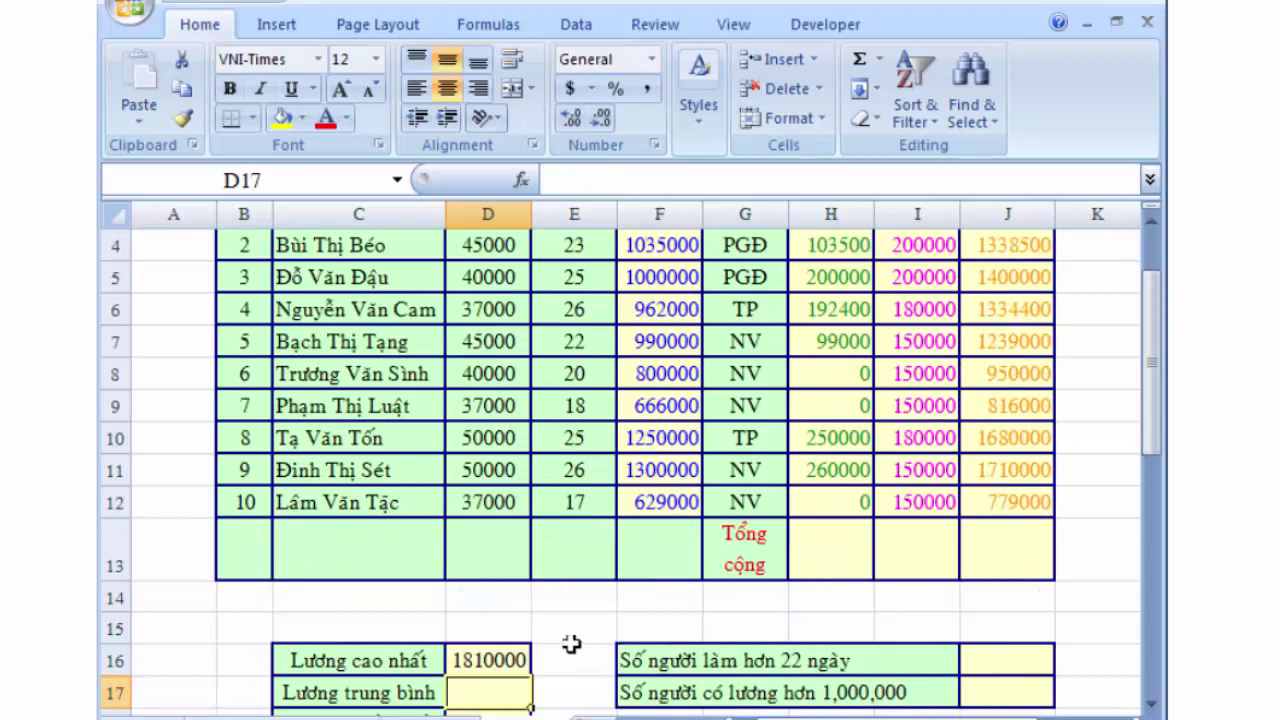
{"action": "scroll", "coordinate": [483, 601], "scroll_direction": "down", "scroll_amount": 1}
{"action": "type", "text": "=av"}
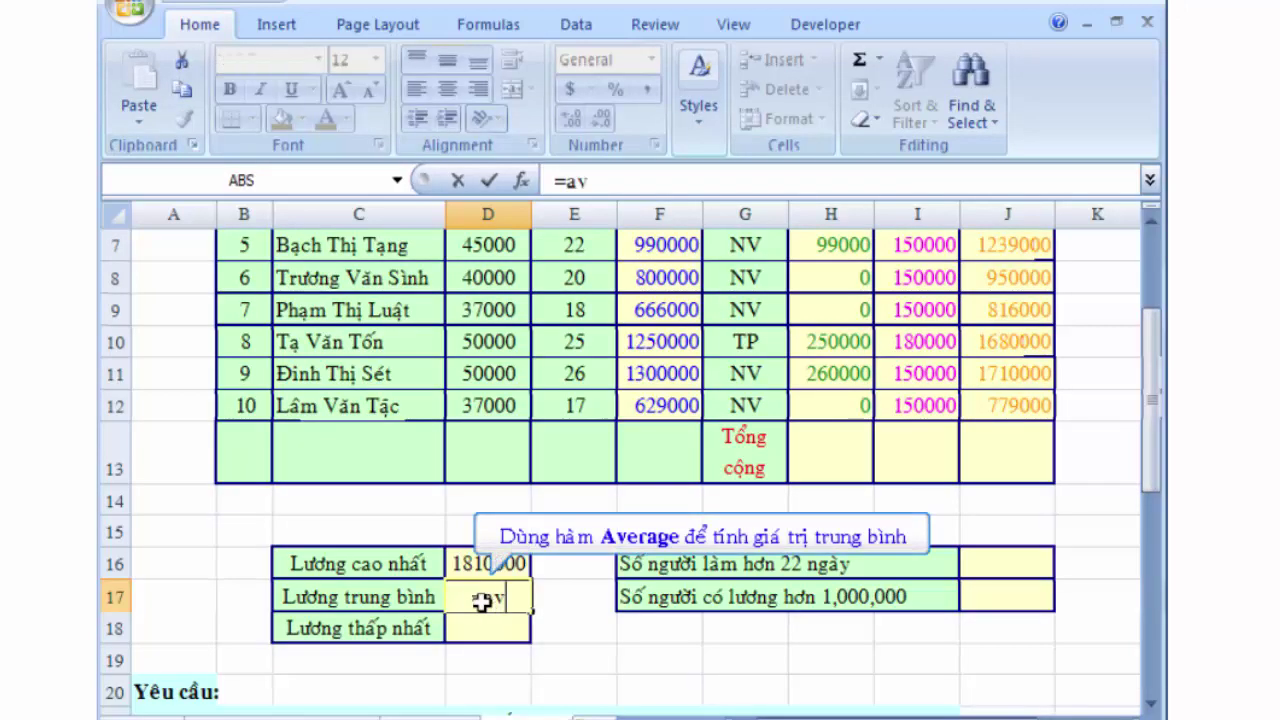
{"action": "type", "text": "erag"}
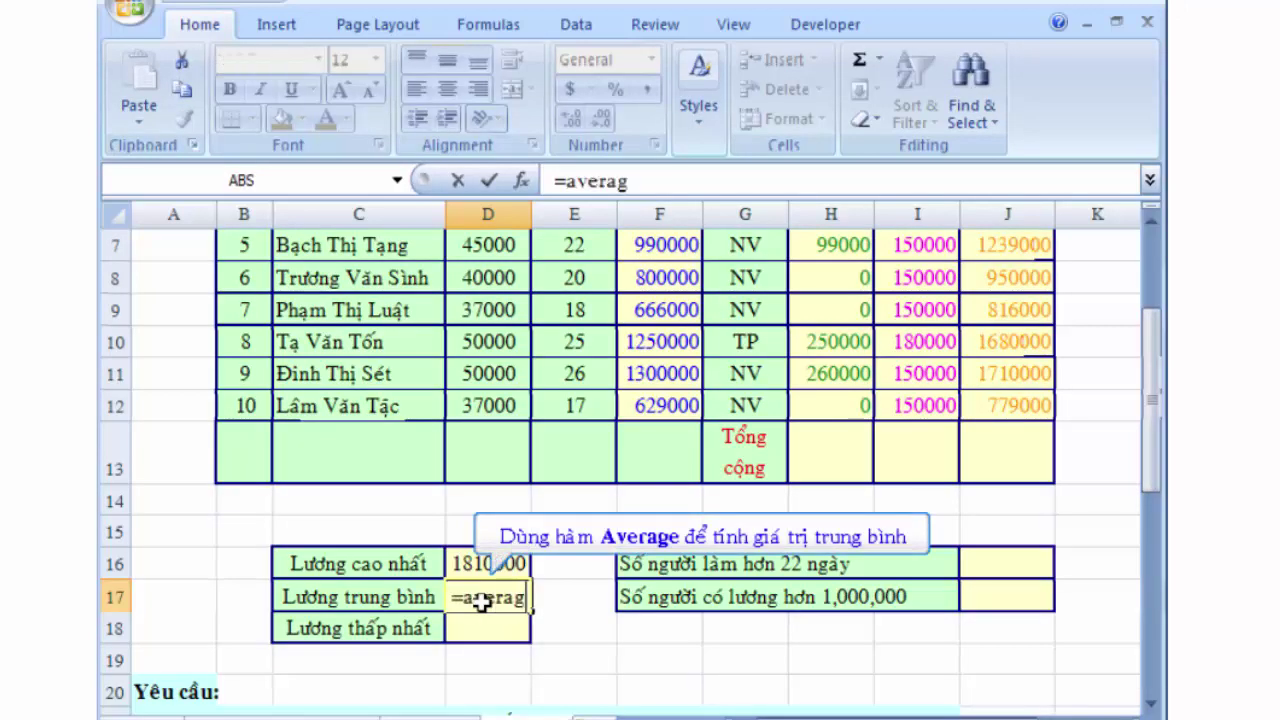
{"action": "type", "text": "e("}
{"action": "scroll", "coordinate": [994, 433], "scroll_direction": "up", "scroll_amount": 2}
{"action": "left_click_drag", "start_coordinate": [1007, 381], "coordinate": [1017, 680]}
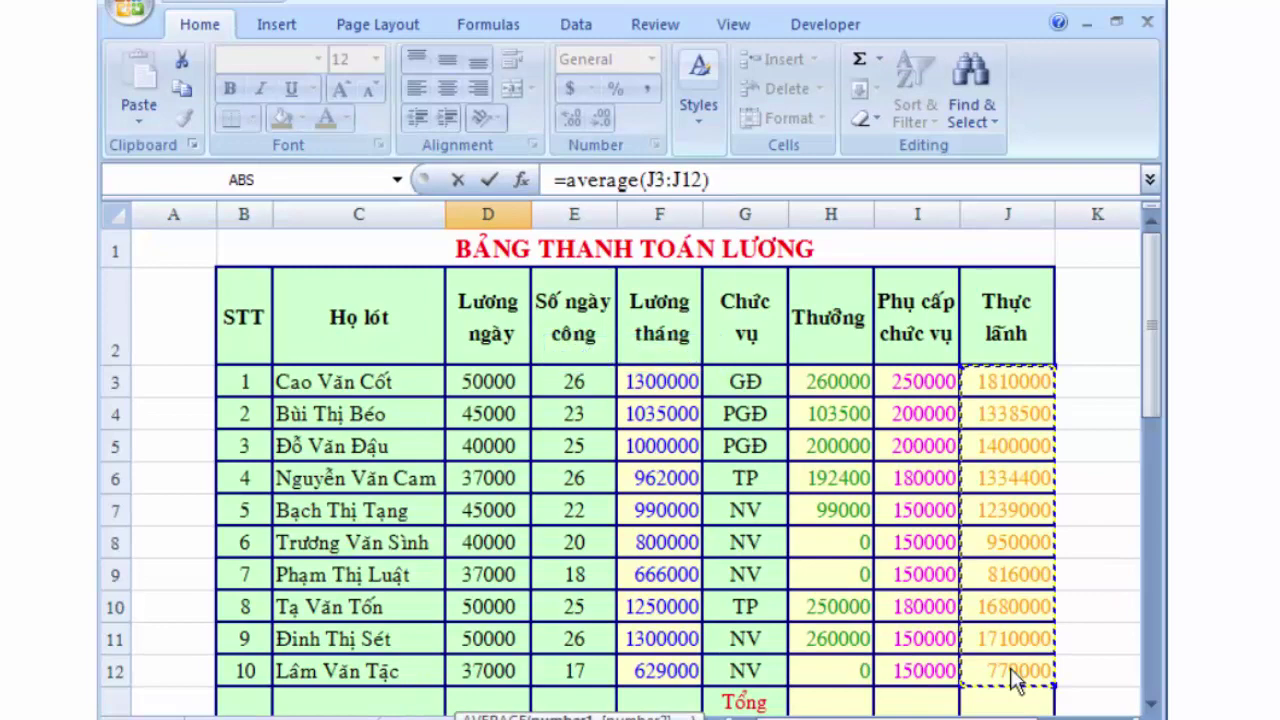
{"action": "key", "text": "Return"}
- Type =MIN(J3:J12) into D18 for the lowest net pay
{"action": "type", "text": "=min("}
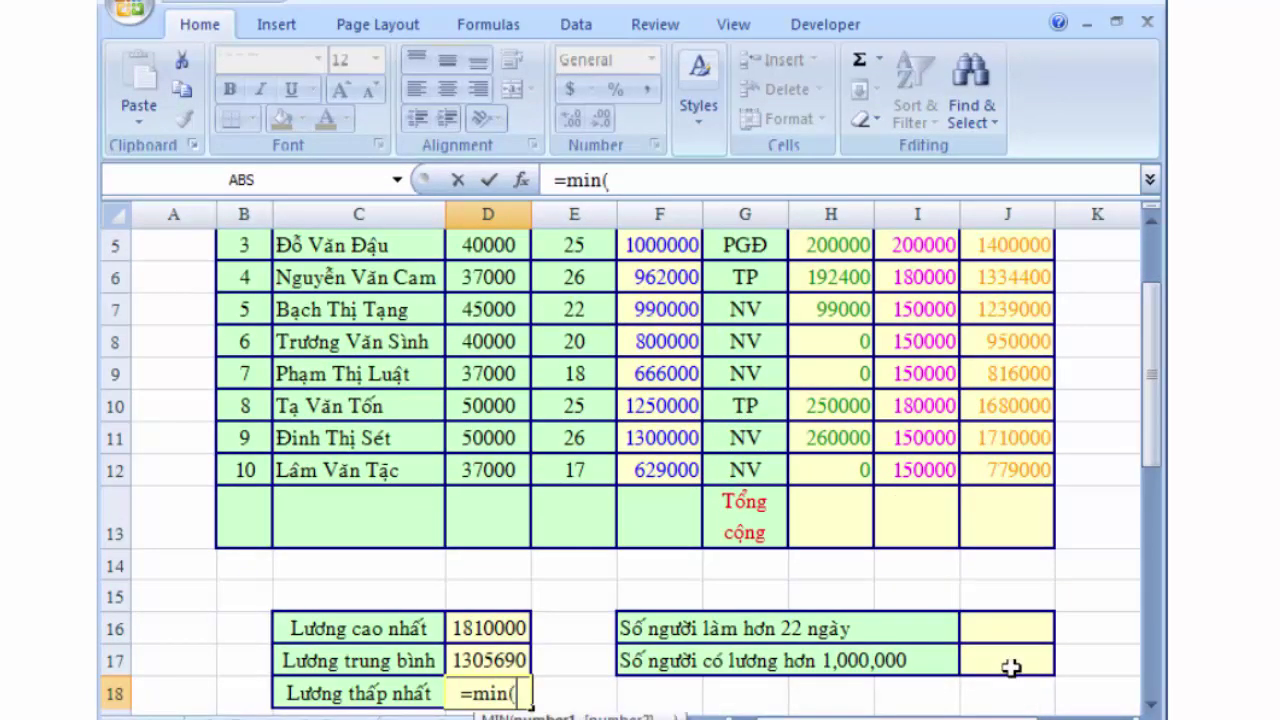
{"action": "scroll", "coordinate": [1006, 349], "scroll_direction": "up", "scroll_amount": 1}
{"action": "left_click_drag", "start_coordinate": [1006, 345], "coordinate": [1015, 622]}
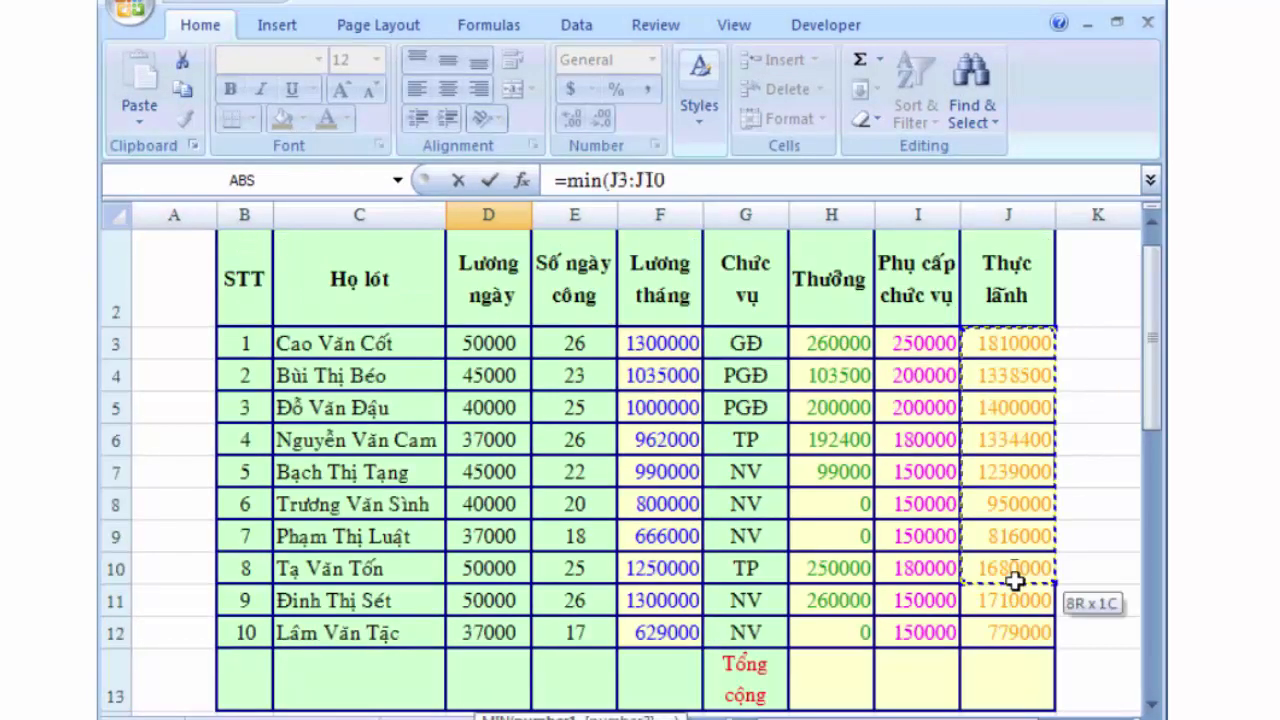
{"action": "type", "text": ")"}
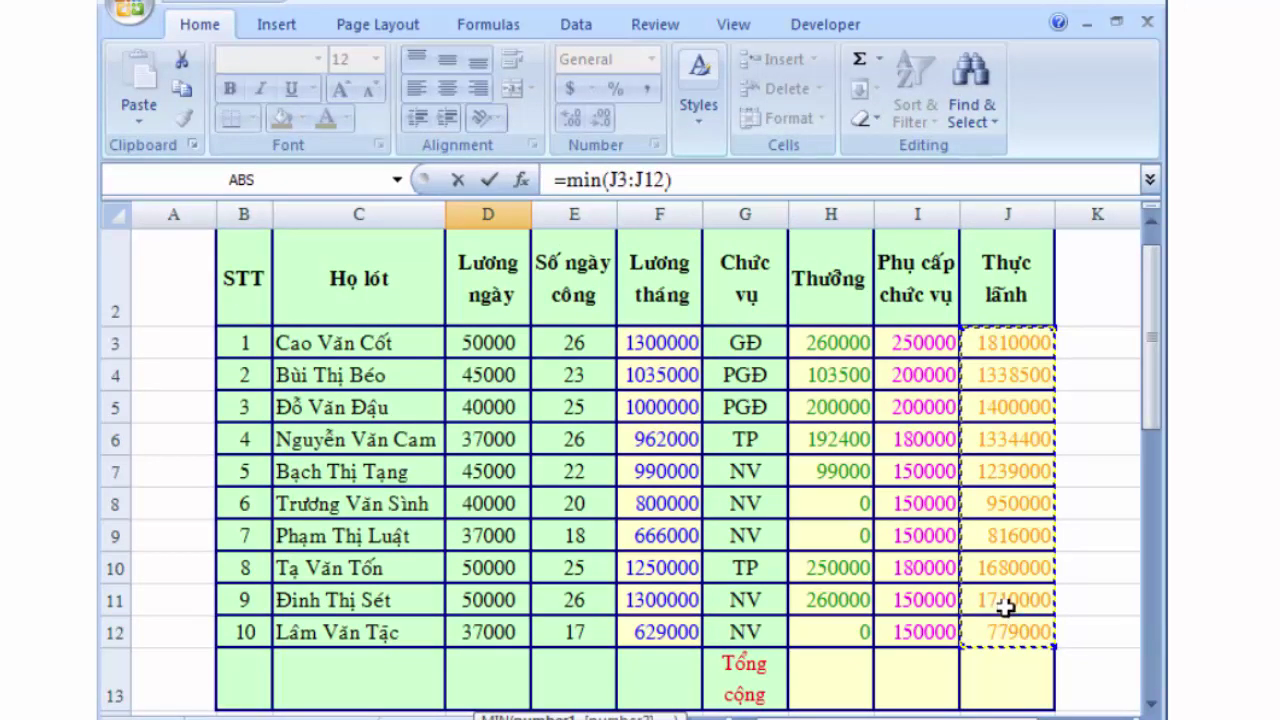
- Confirm the lowest net pay and count employees working over 22 days in J16 with COUNTIF
{"action": "key", "text": "Return"}
{"action": "left_click", "coordinate": [1005, 598]}
{"action": "type", "text": "=coun"}
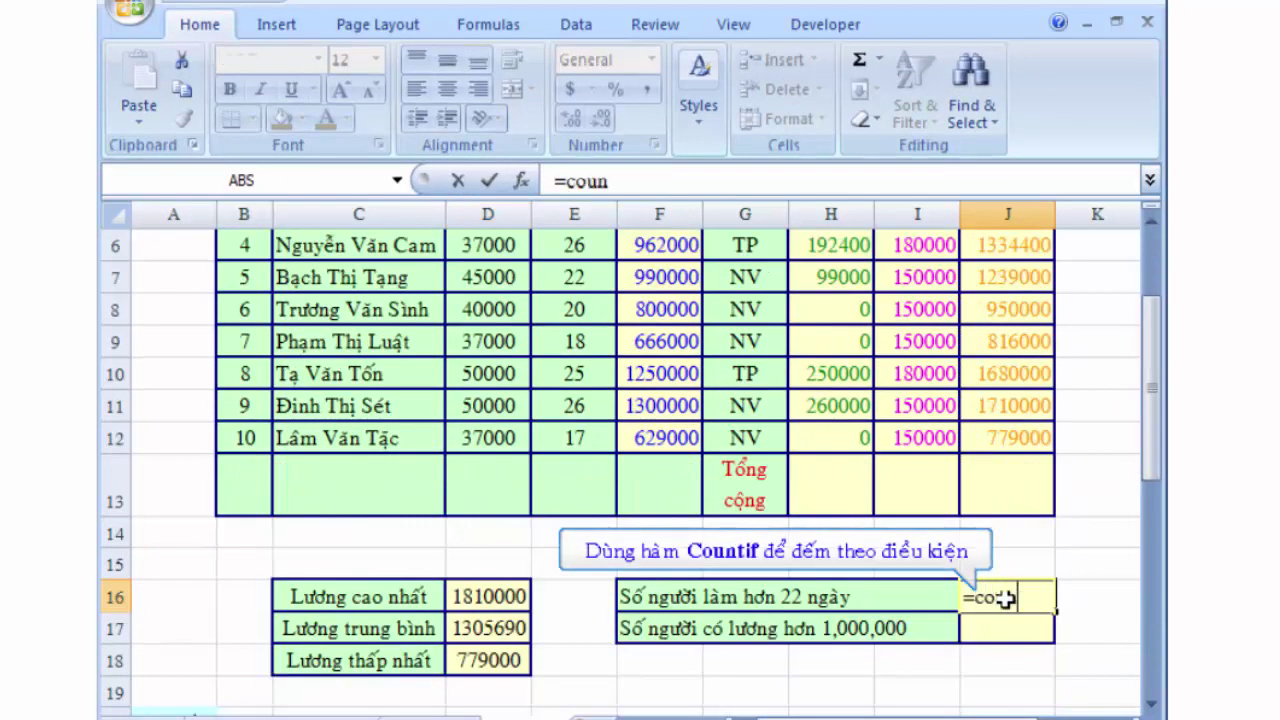
{"action": "type", "text": "tif("}
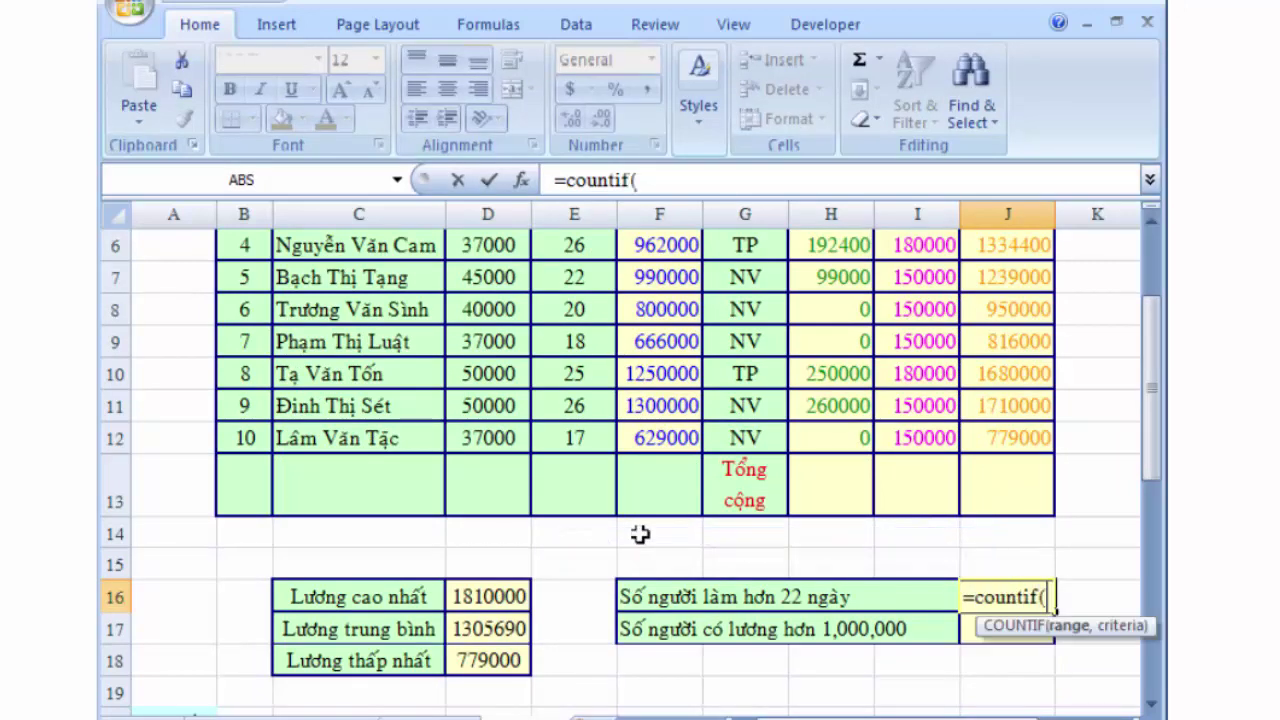
{"action": "scroll", "coordinate": [580, 294], "scroll_direction": "up", "scroll_amount": 2}
{"action": "left_click_drag", "start_coordinate": [574, 381], "coordinate": [576, 672]}
{"action": "type", "text": ","}
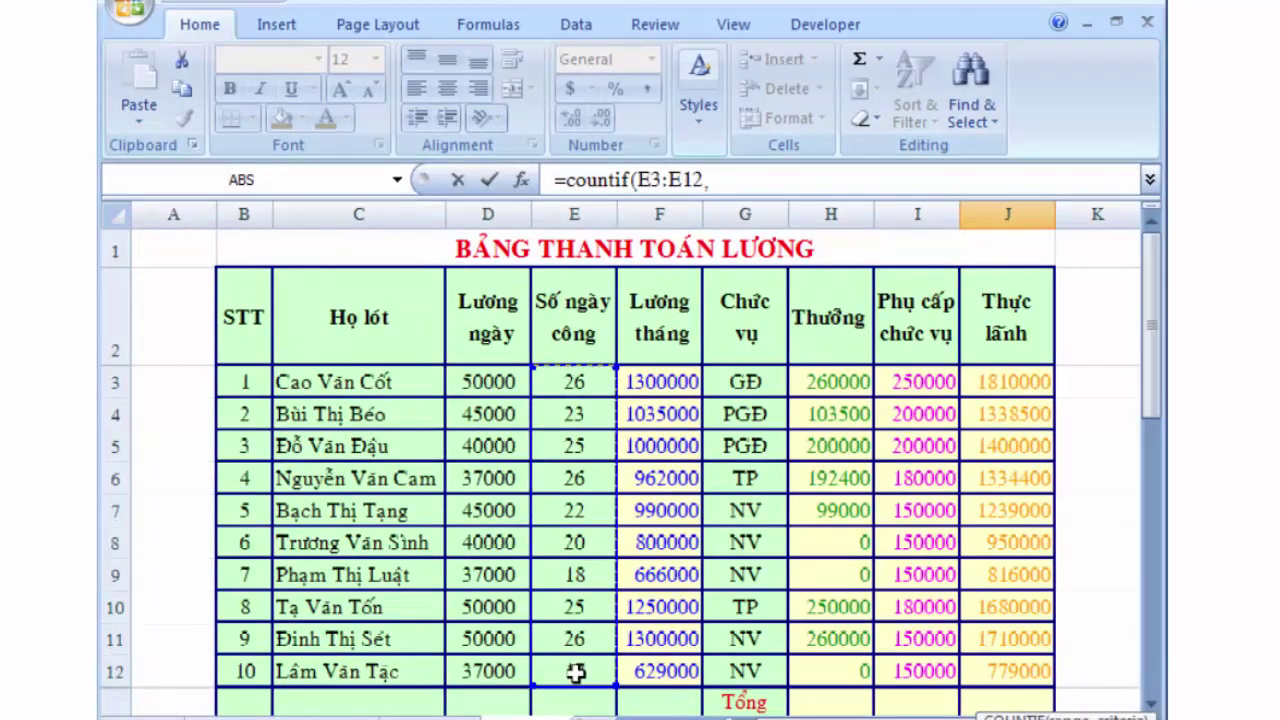
{"action": "type", "text": "\">"}
{"action": "type", "text": "2\")"}
{"action": "key", "text": "Return"}
- Count net pay over 1,000,000 in J17 with =COUNTIF(J3:J12,">1000000")
{"action": "type", "text": "="}
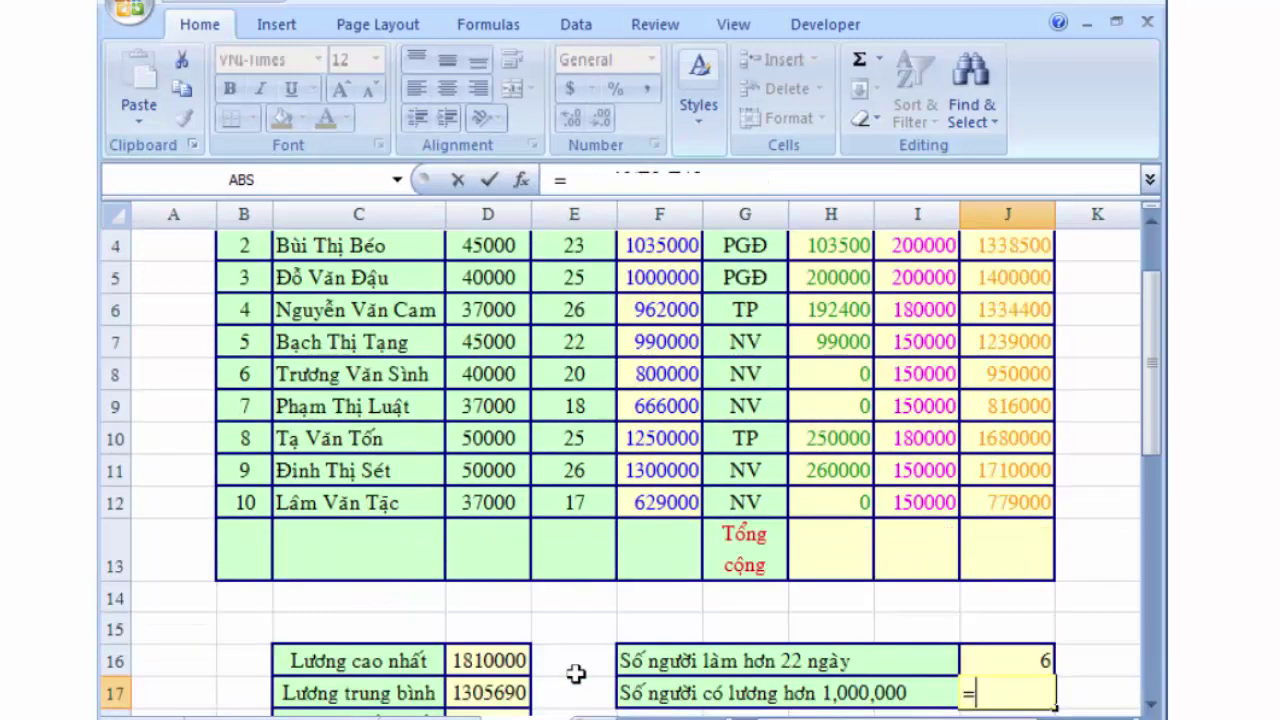
{"action": "type", "text": "counti"}
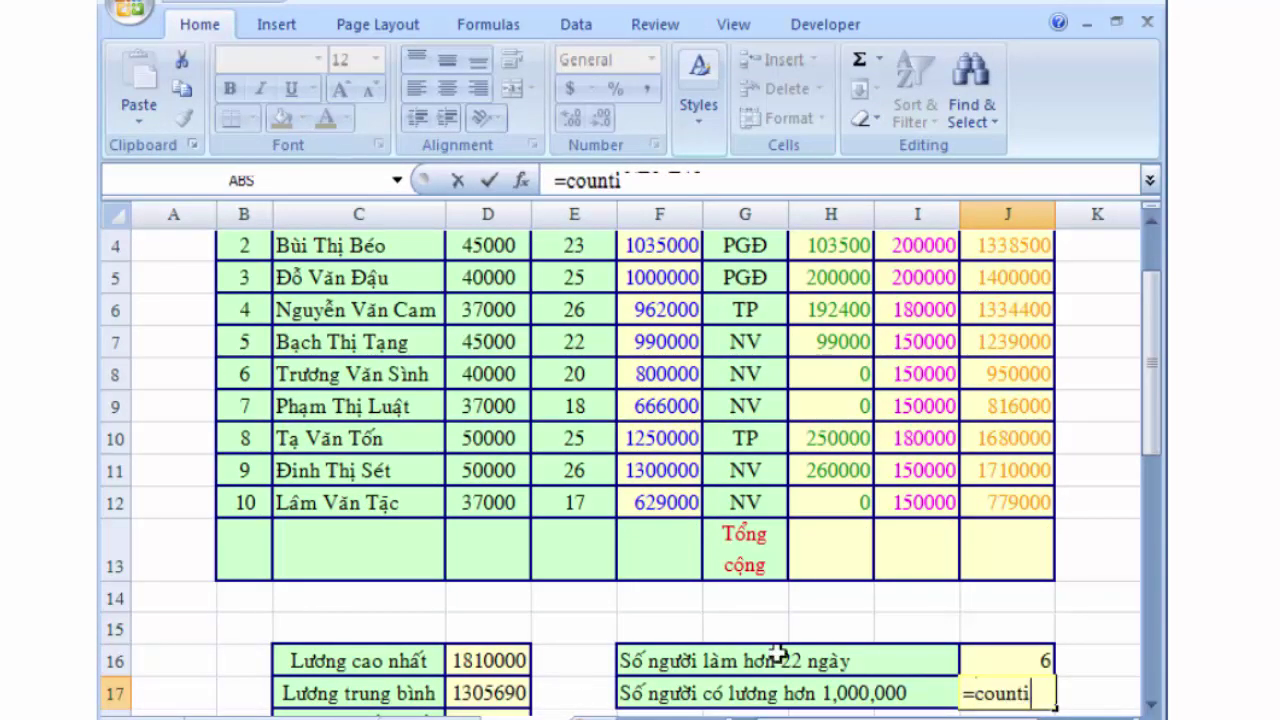
{"action": "type", "text": "f("}
{"action": "scroll", "coordinate": [1017, 400], "scroll_direction": "up", "scroll_amount": 1}
{"action": "left_click_drag", "start_coordinate": [1010, 381], "coordinate": [1015, 660]}
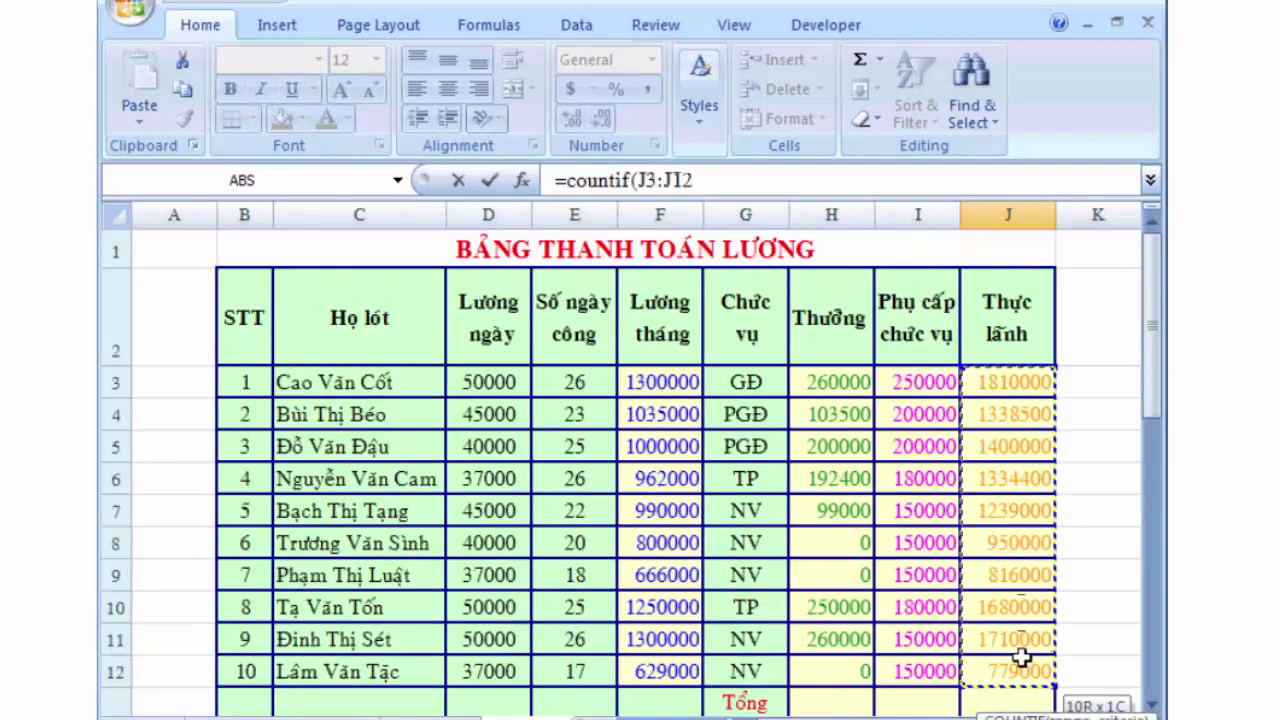
{"action": "type", "text": ",\">10"}
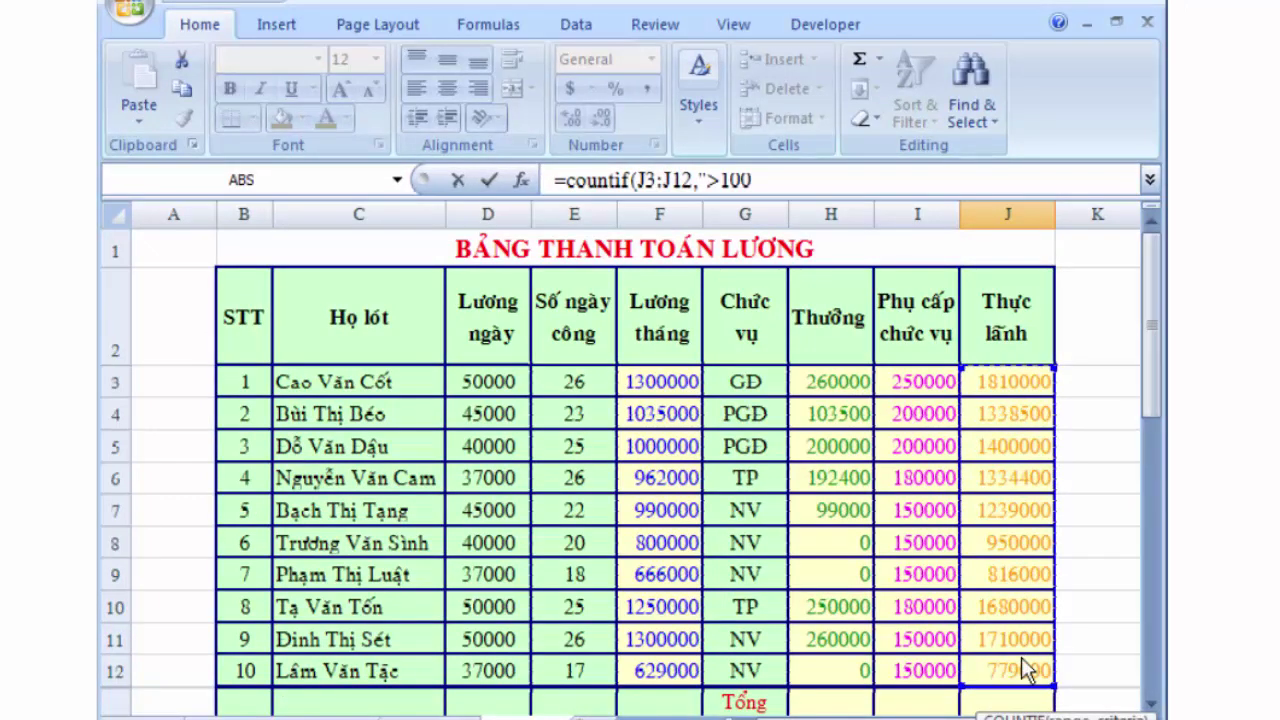
{"action": "type", "text": "000"}
{"action": "left_click_drag", "start_coordinate": [1154, 318], "coordinate": [1158, 370]}
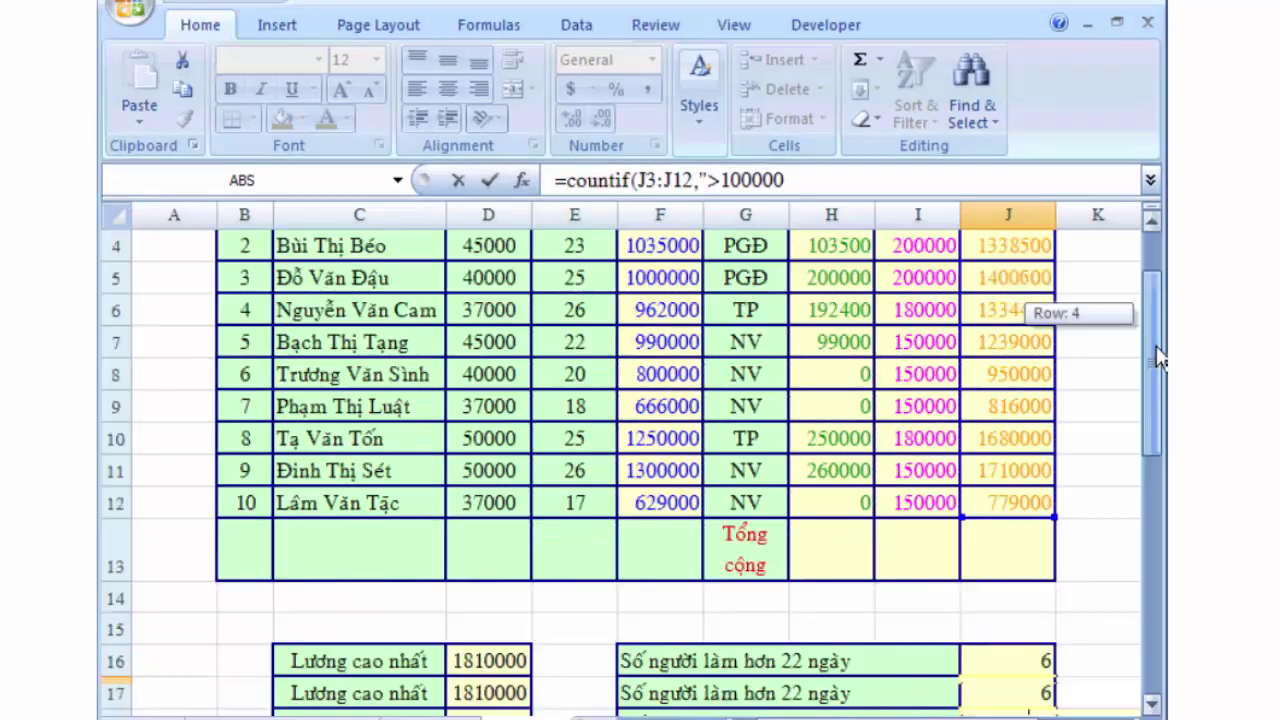
{"action": "type", "text": "0\")"}
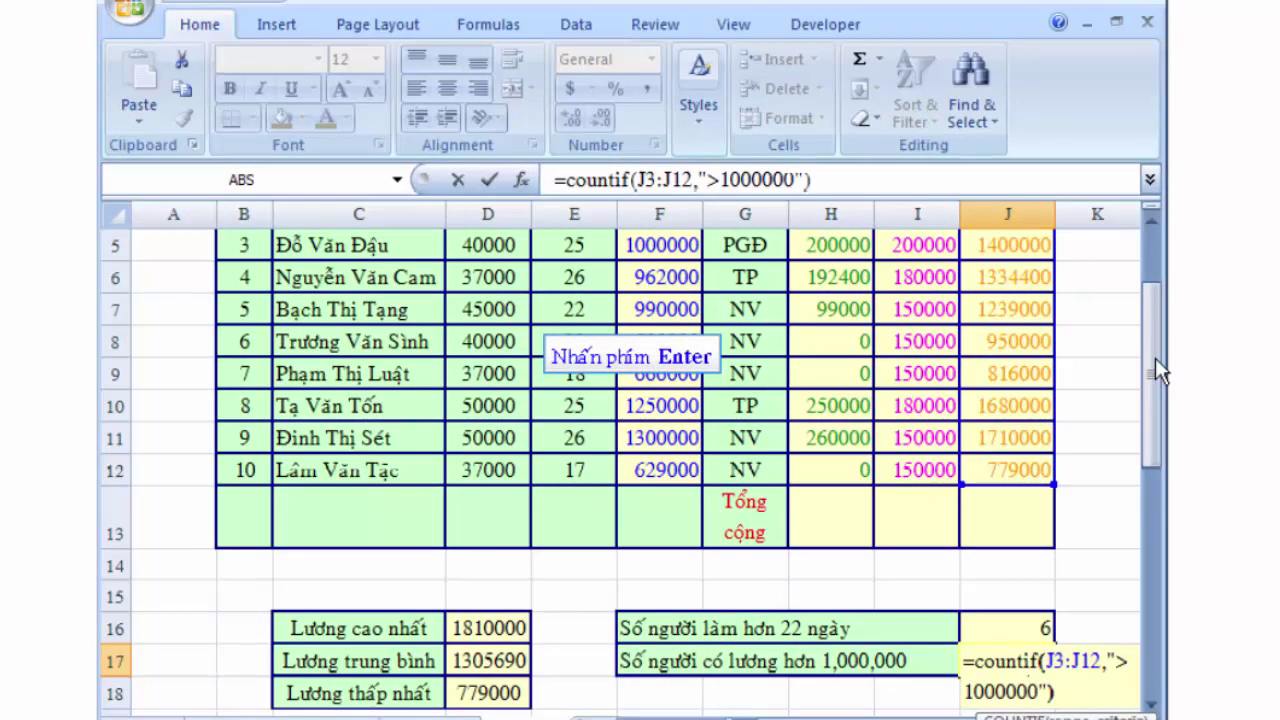
{"action": "key", "text": "Return"}
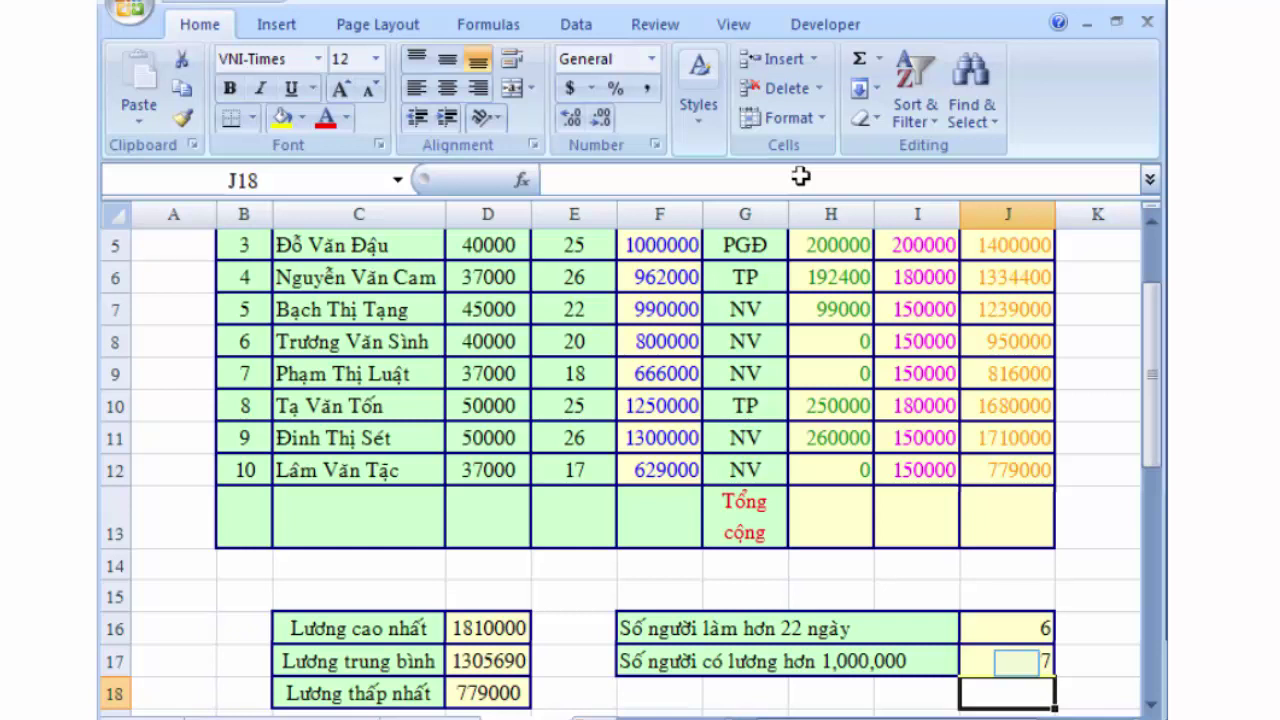
{"action": "left_click", "coordinate": [1016, 662]}
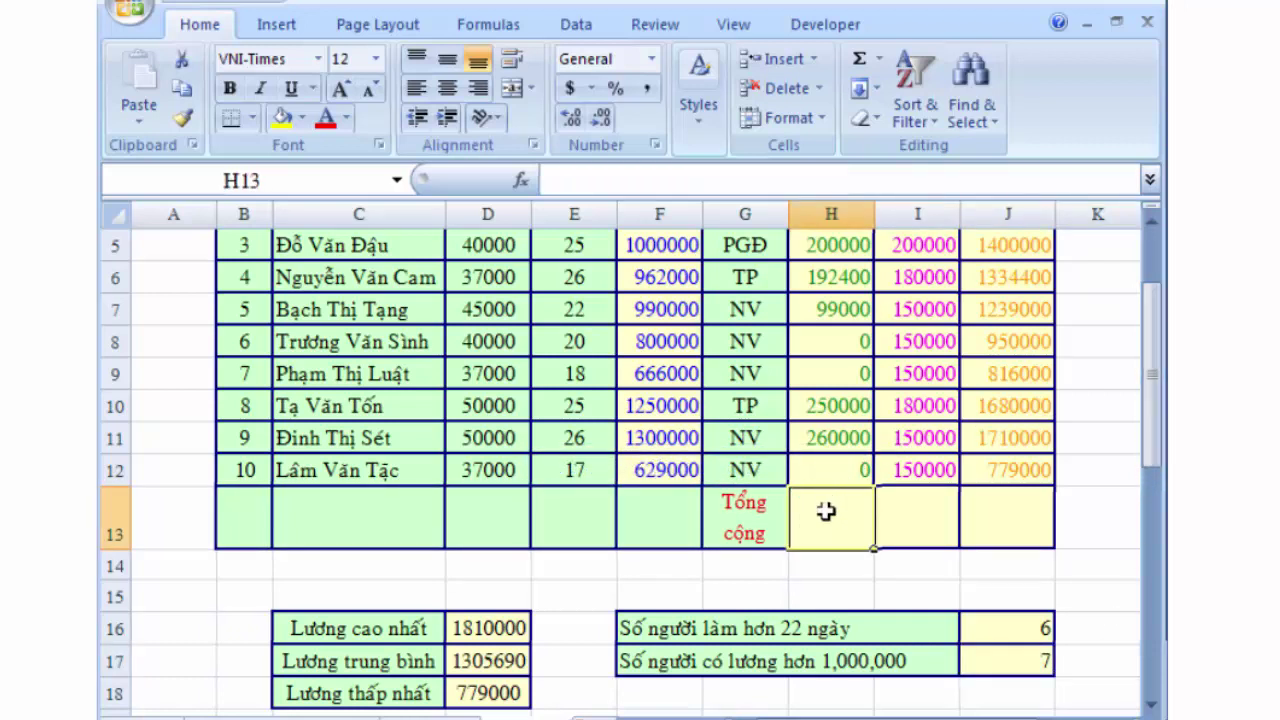
- Total the bonuses in H13 with =SUM(H3:H12)
{"action": "type", "text": "=sum("}
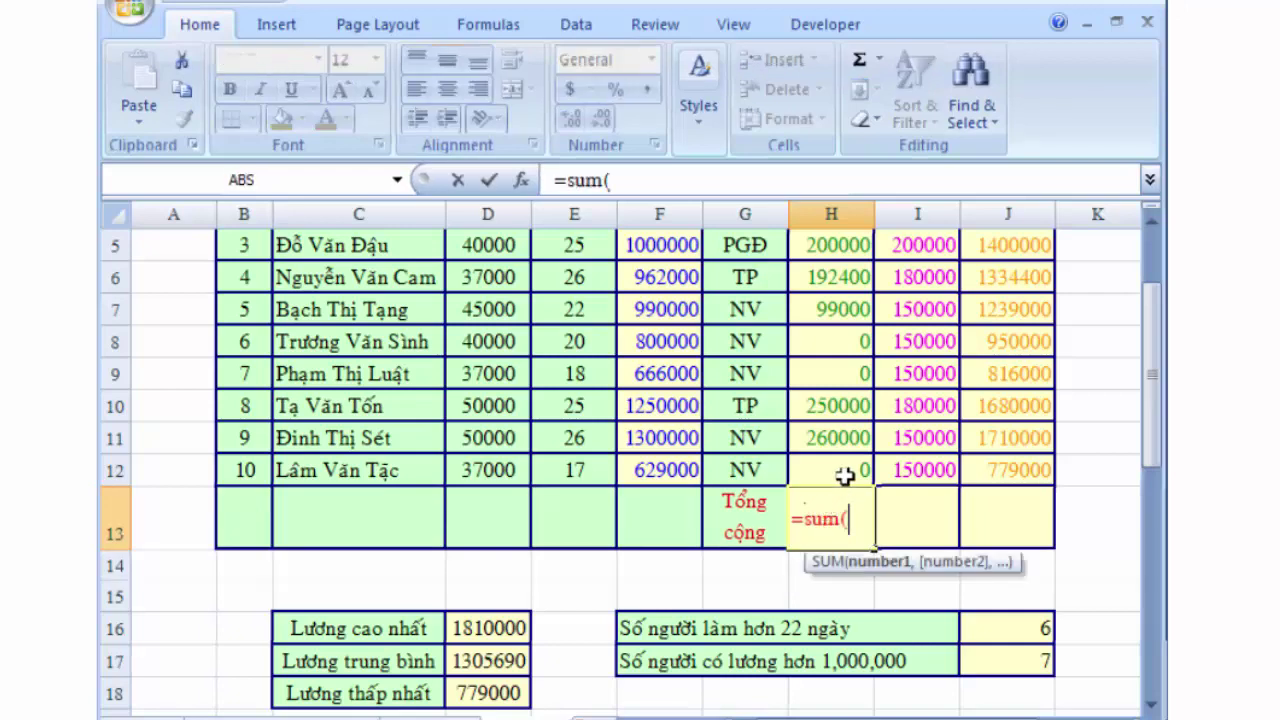
{"action": "scroll", "coordinate": [846, 440], "scroll_direction": "up", "scroll_amount": 2}
{"action": "left_click_drag", "start_coordinate": [830, 381], "coordinate": [848, 660]}
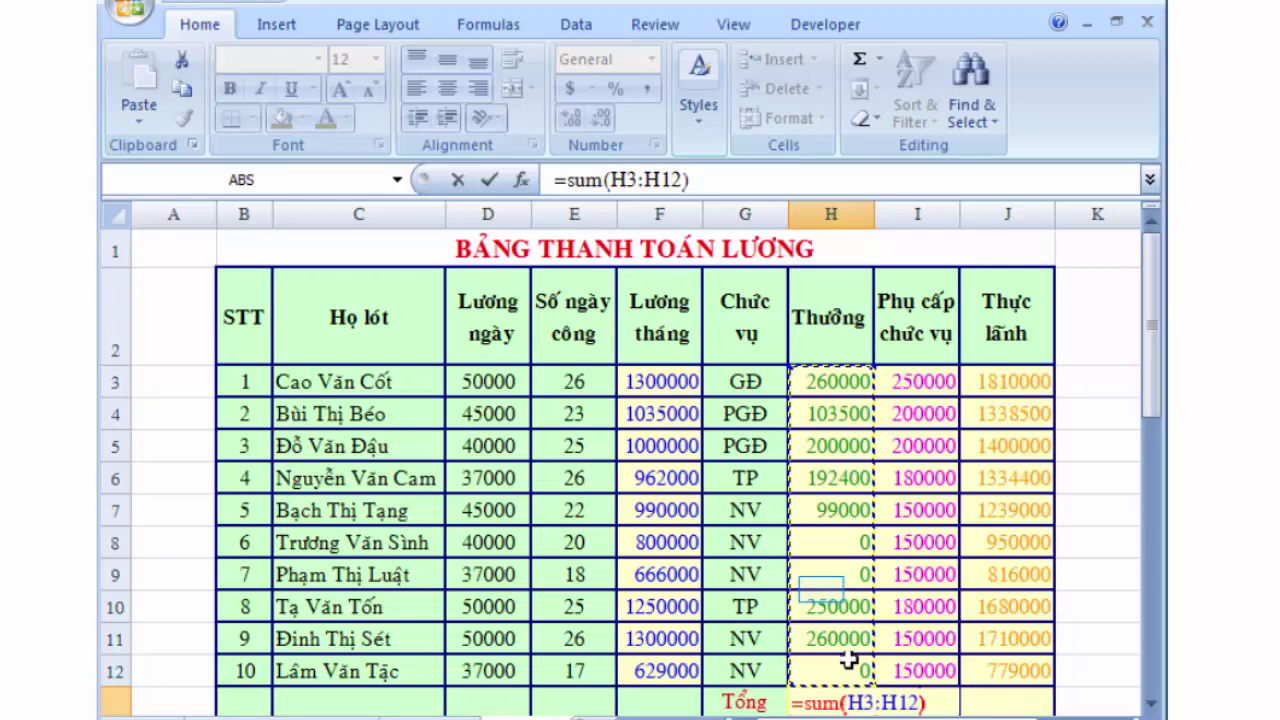
{"action": "key", "text": "Return"}
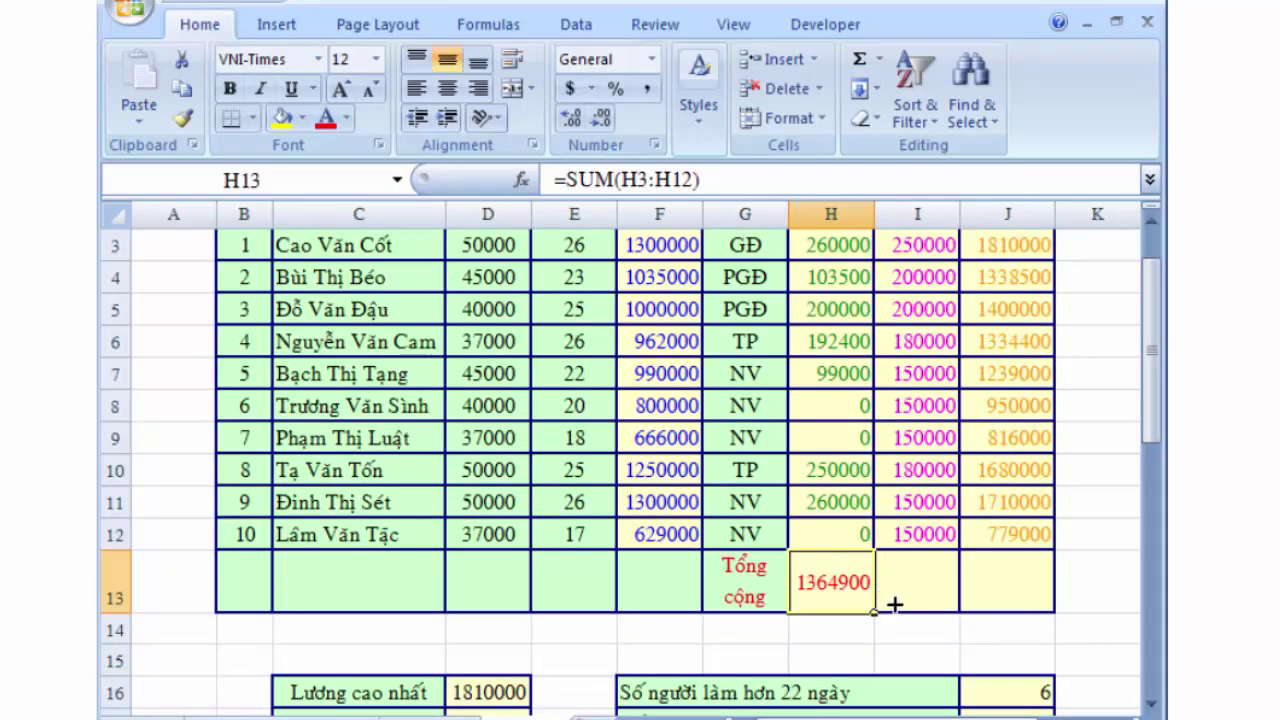
- Copy the total across to I13 and J13, check them, and scroll down to the instructions
{"action": "left_click_drag", "start_coordinate": [899, 617], "coordinate": [1045, 617]}
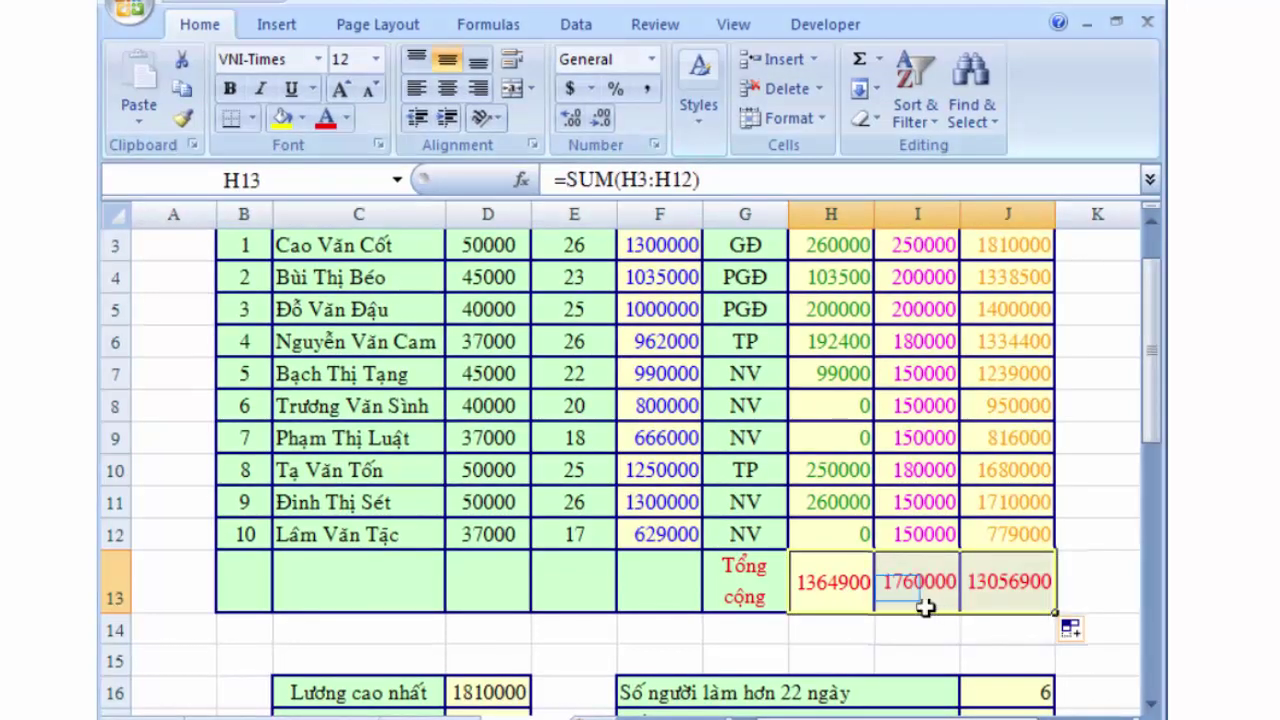
{"action": "left_click", "coordinate": [897, 587]}
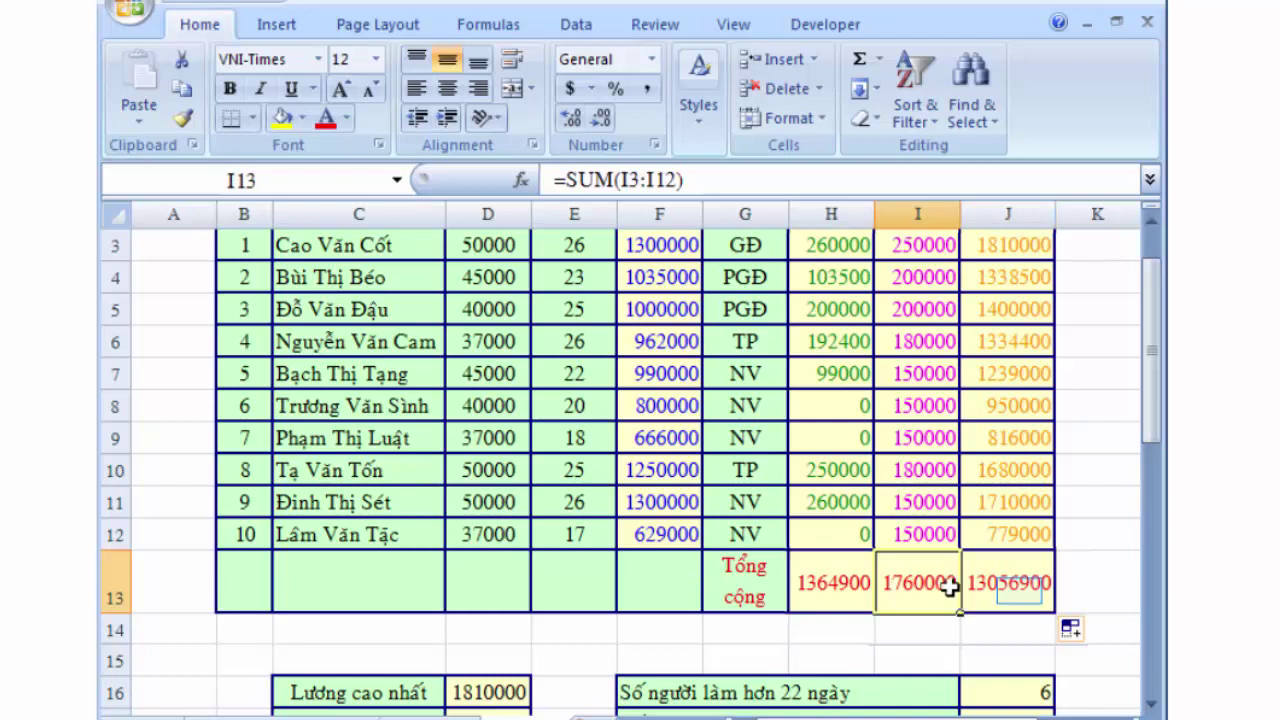
{"action": "left_click", "coordinate": [1018, 591]}
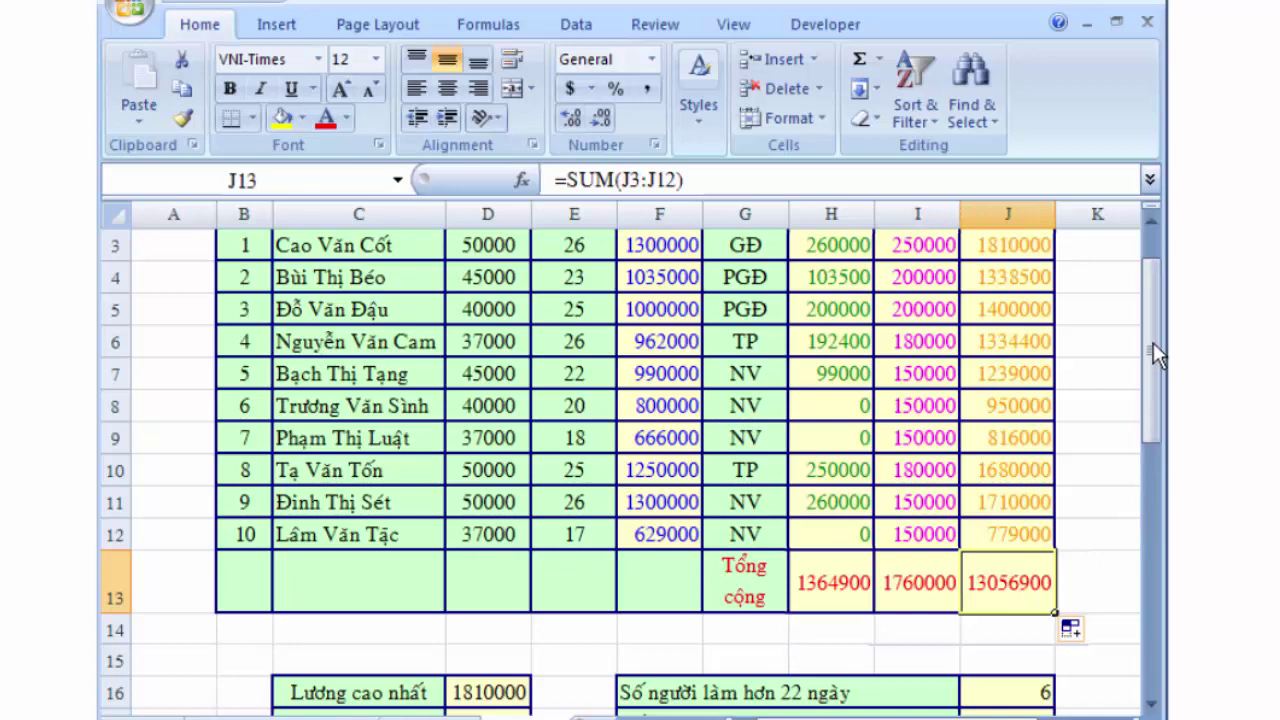
{"action": "left_click_drag", "start_coordinate": [1152, 344], "coordinate": [1156, 570]}
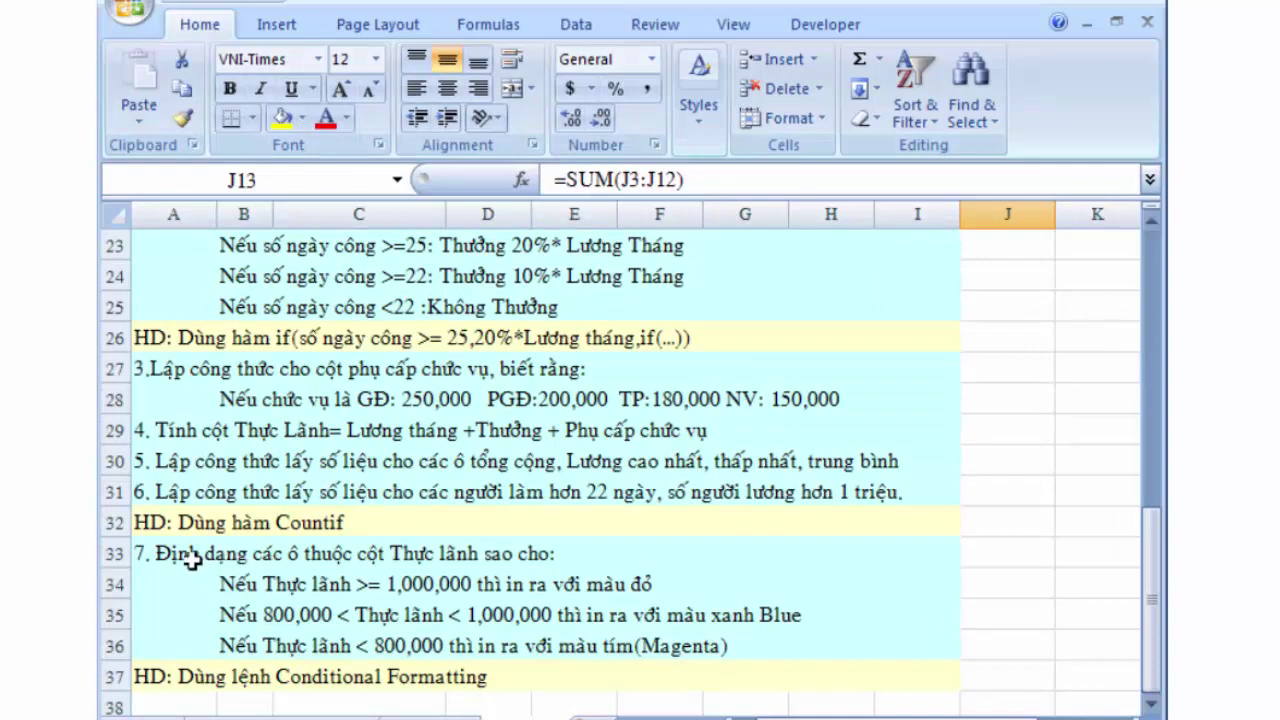
- Highlight the net pay colouring instructions, then select the net pay values J3:J12
{"action": "left_click_drag", "start_coordinate": [191, 560], "coordinate": [337, 648]}
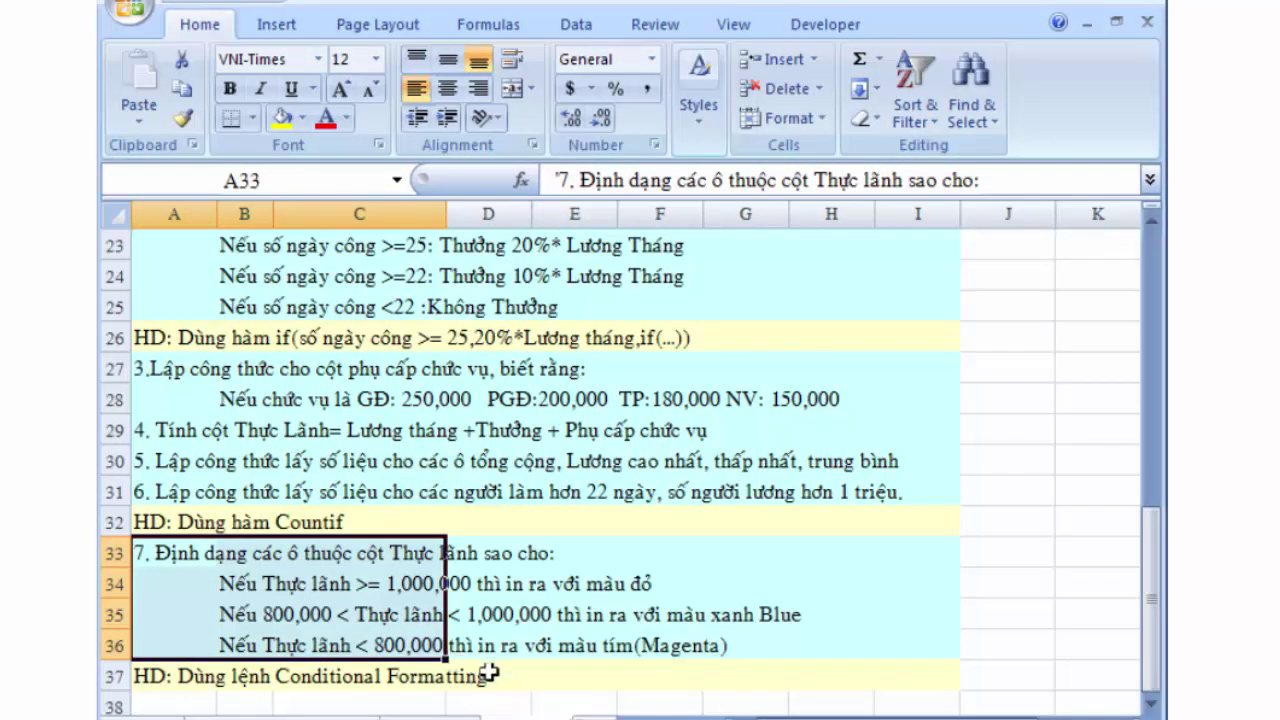
{"action": "left_click", "coordinate": [493, 686]}
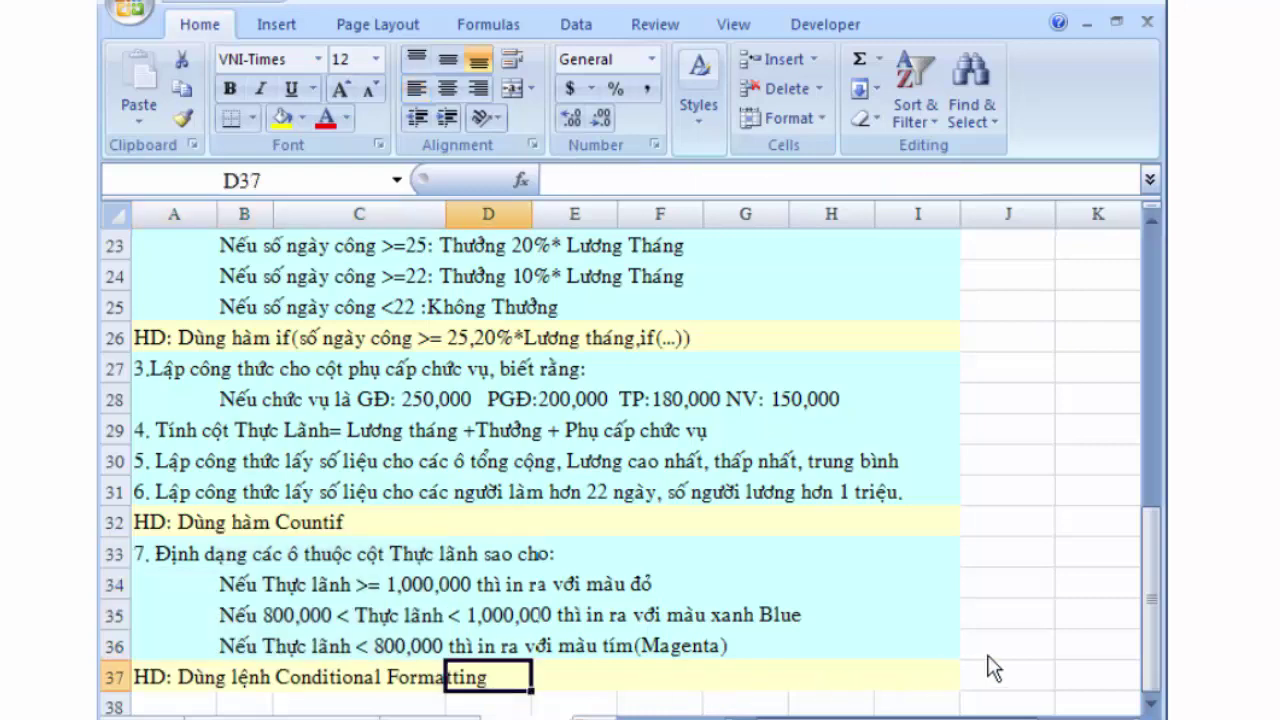
{"action": "left_click_drag", "start_coordinate": [1156, 578], "coordinate": [1128, 310]}
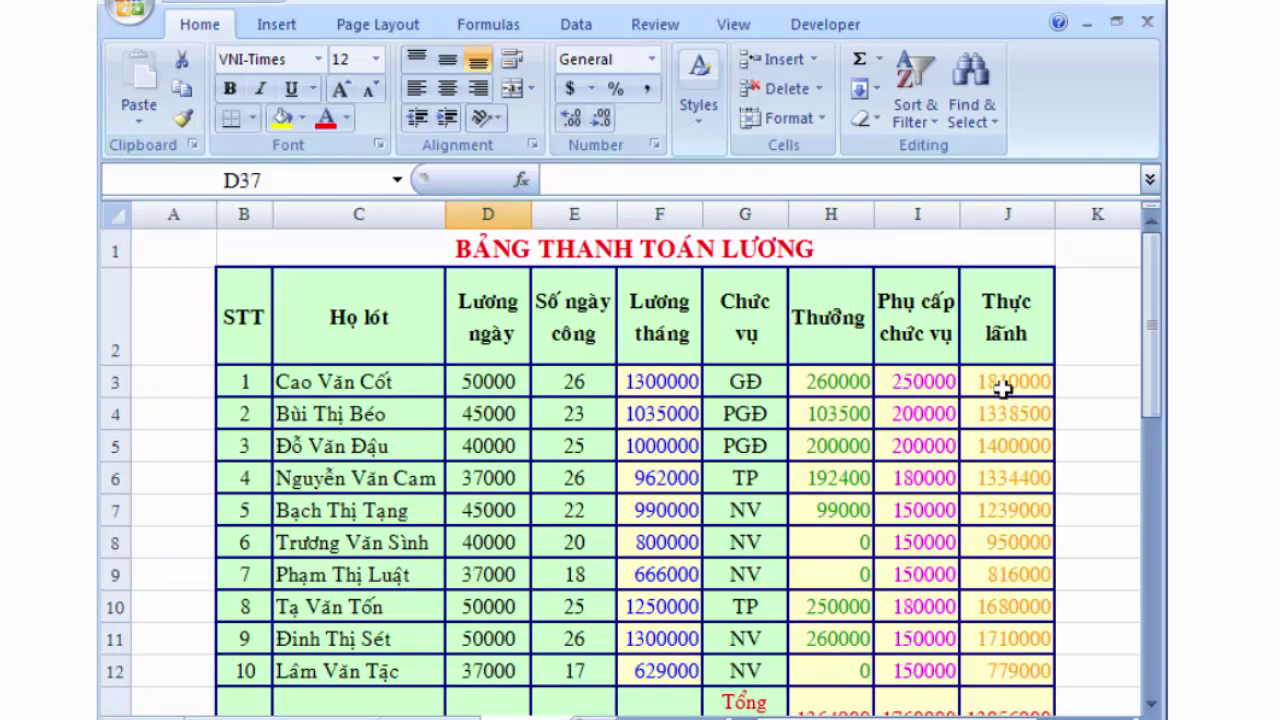
{"action": "left_click_drag", "start_coordinate": [1005, 382], "coordinate": [1033, 674]}
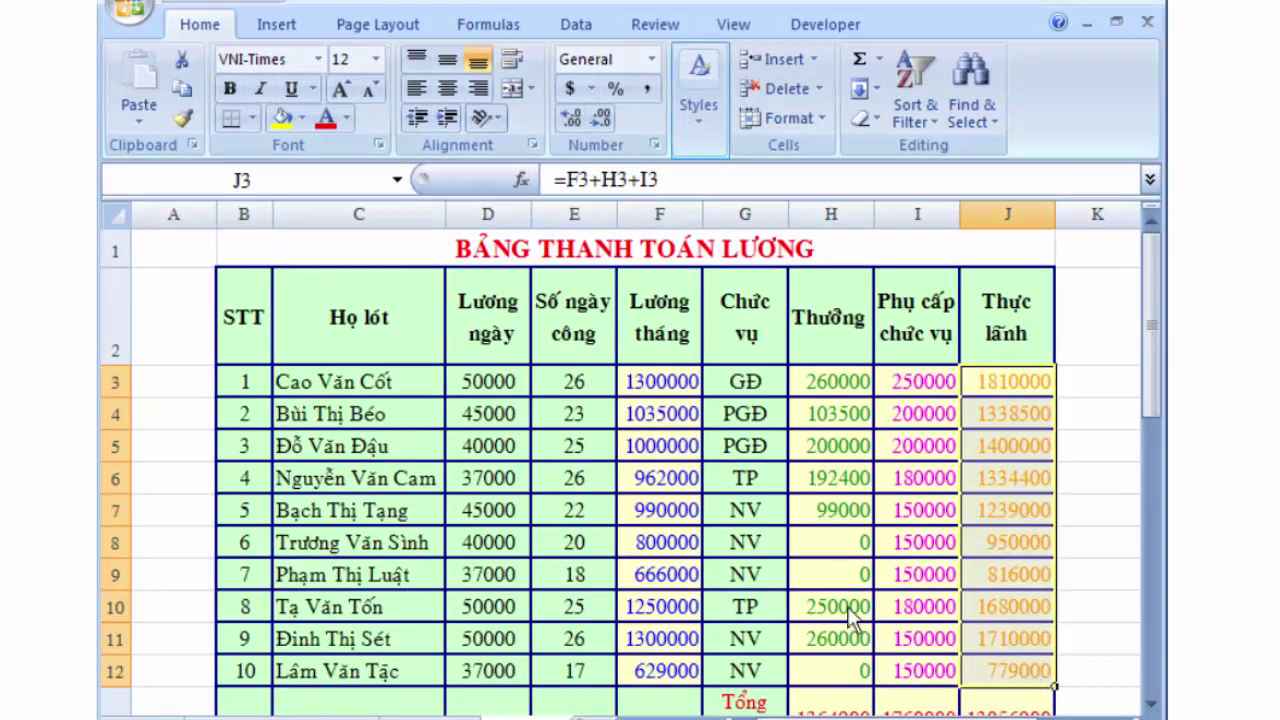
- Open the Conditional Formatting Rules Manager for J3:J12 and move it clear of the table
{"action": "left_click", "coordinate": [704, 126]}
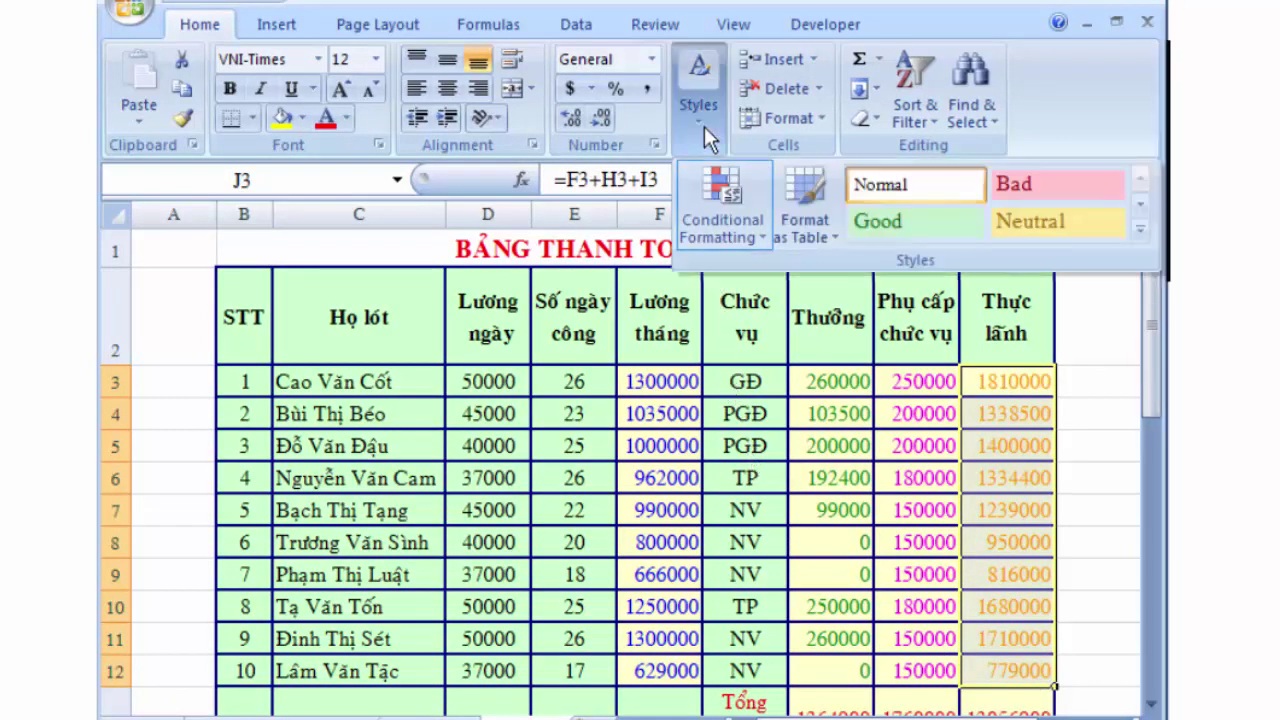
{"action": "left_click", "coordinate": [762, 238]}
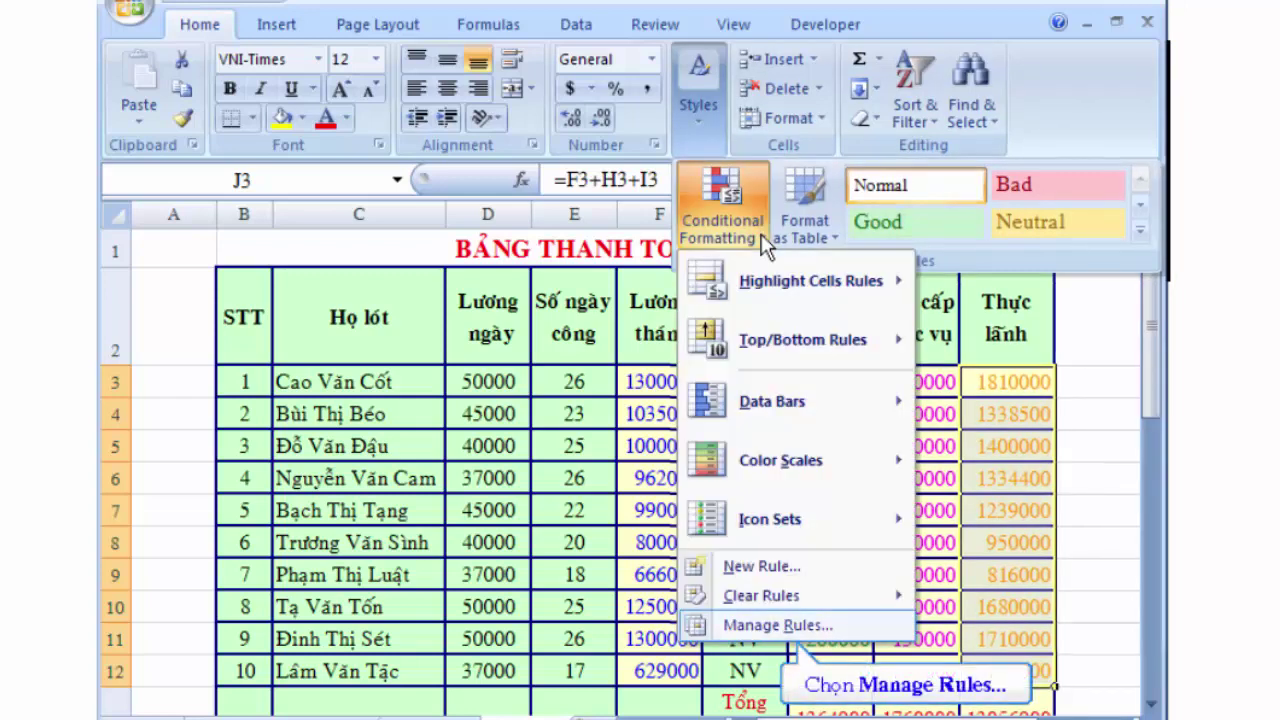
{"action": "left_click", "coordinate": [782, 625]}
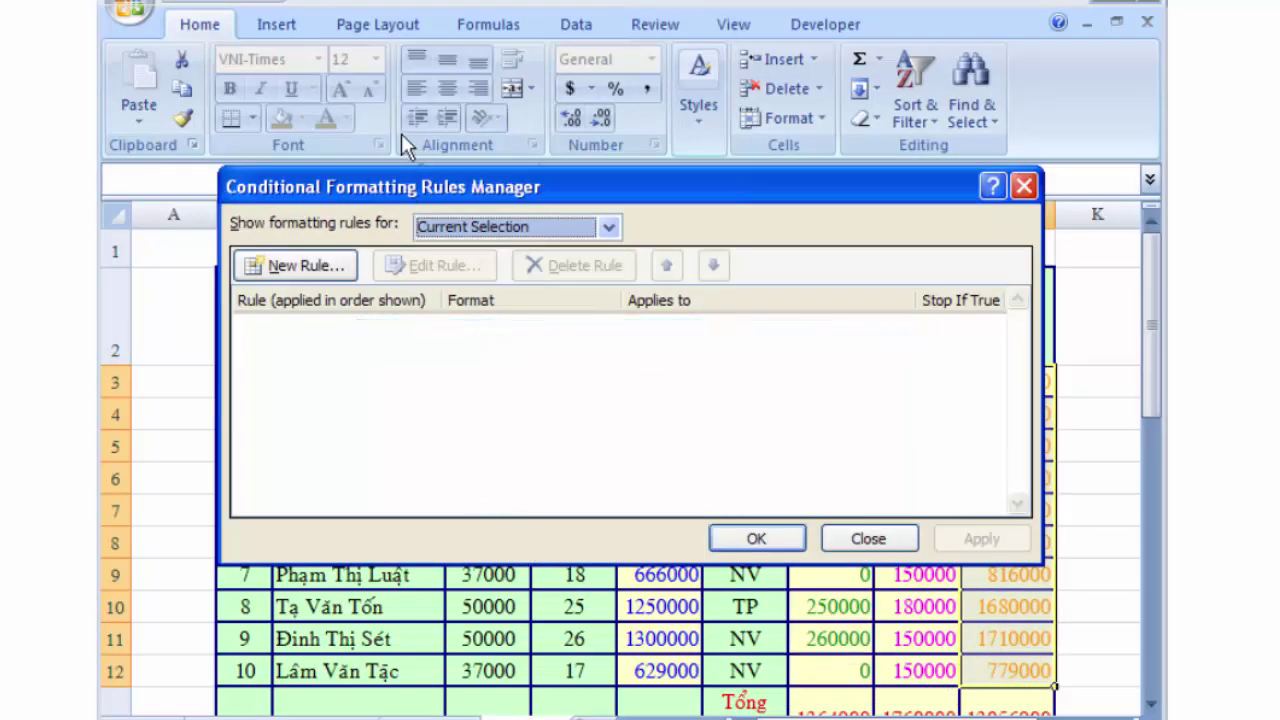
{"action": "left_click_drag", "start_coordinate": [401, 187], "coordinate": [288, 20]}
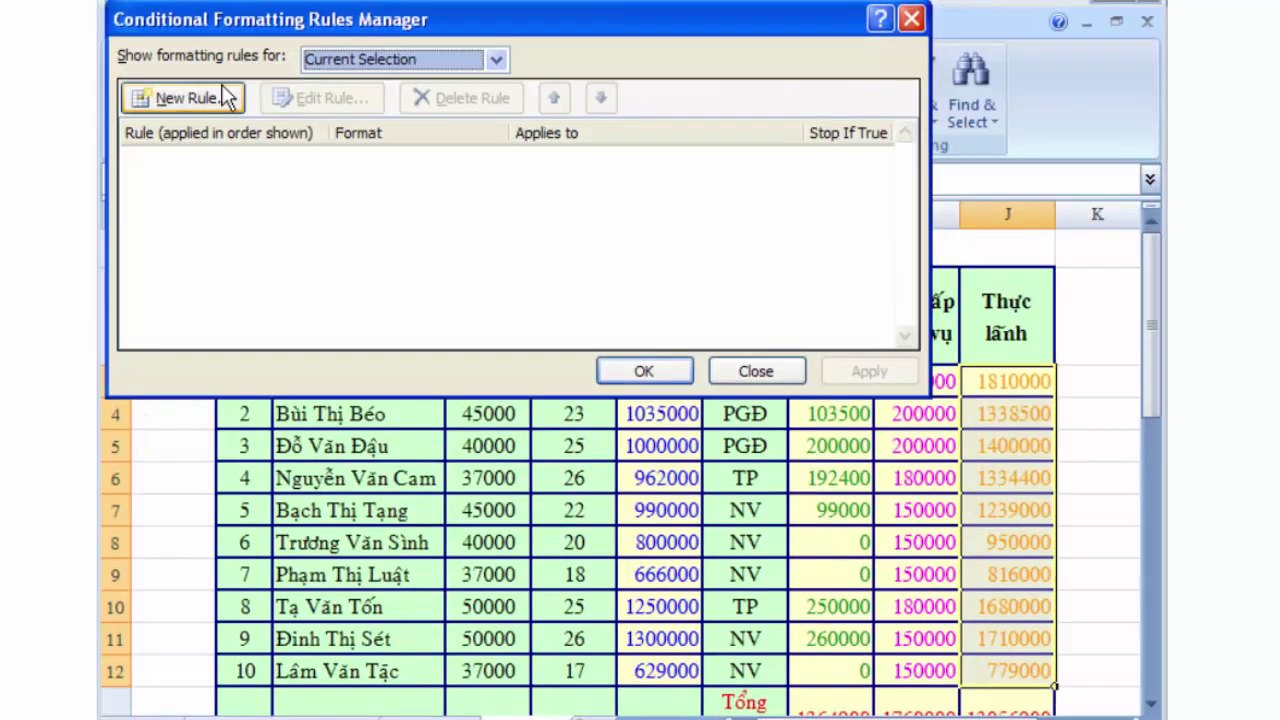
{"action": "left_click", "coordinate": [306, 200]}
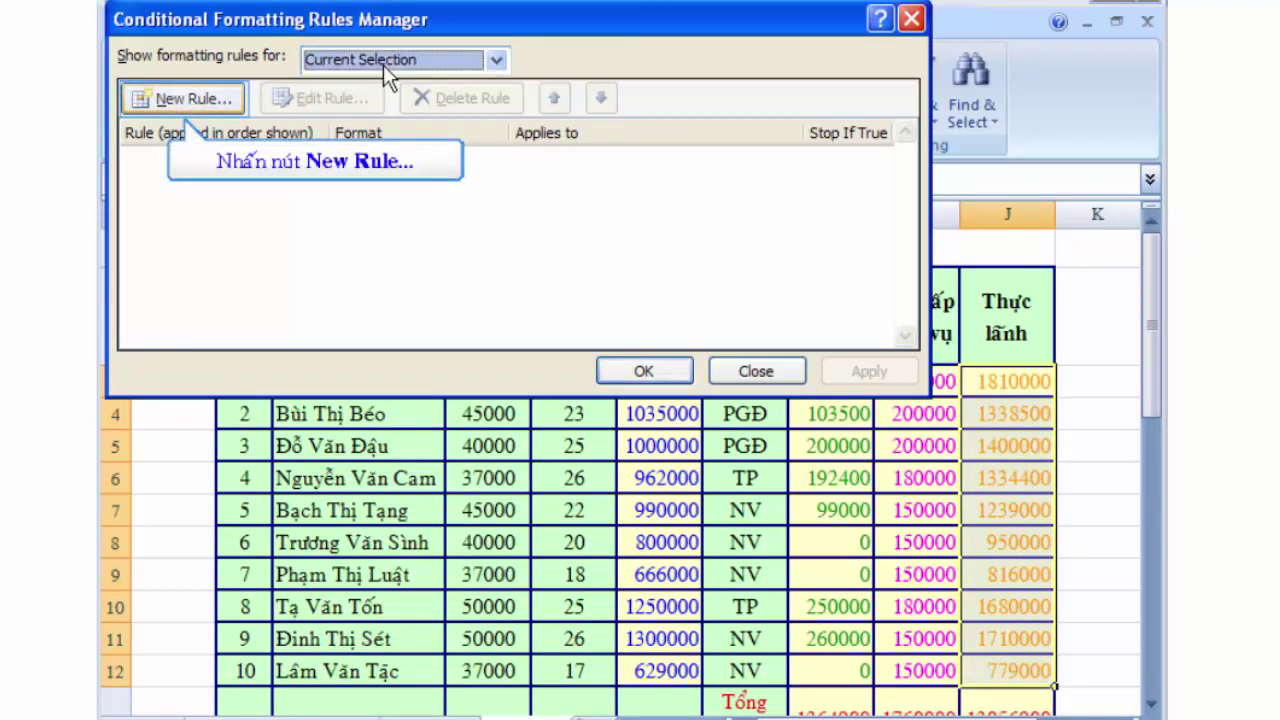
- Add a rule formatting cell values greater than 1000000 with a red font
{"action": "left_click", "coordinate": [194, 94]}
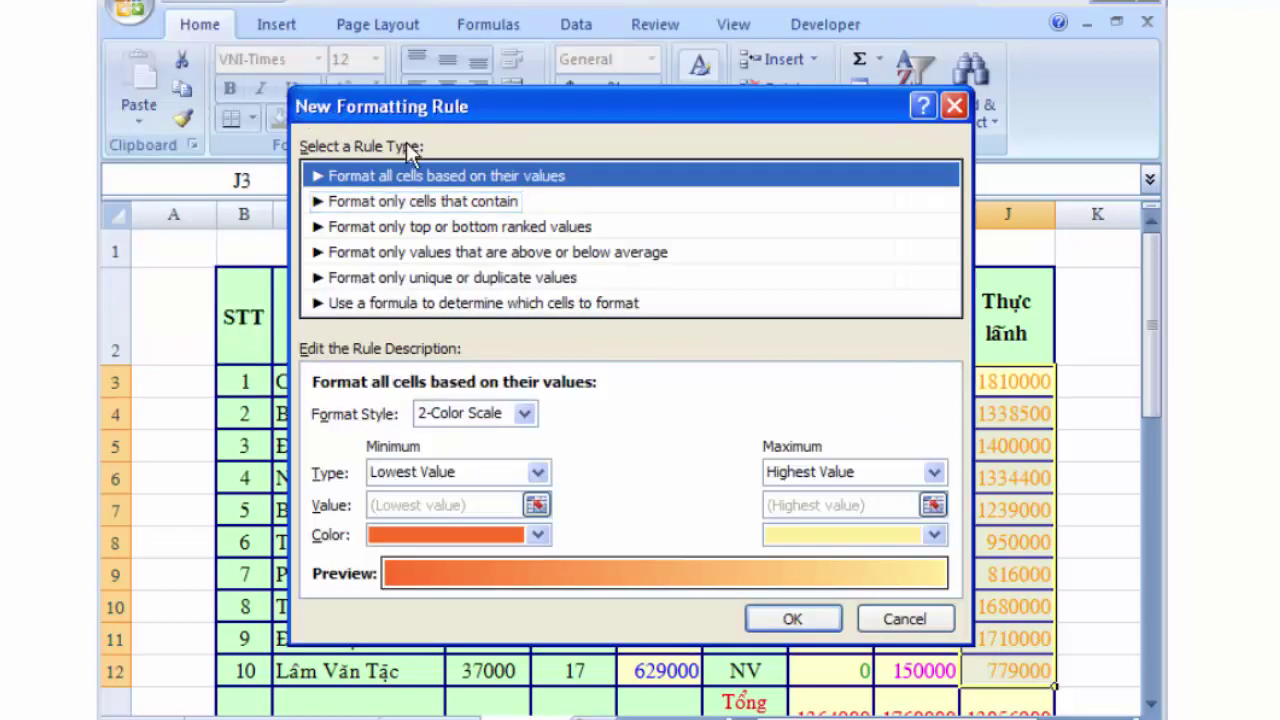
{"action": "left_click", "coordinate": [435, 201]}
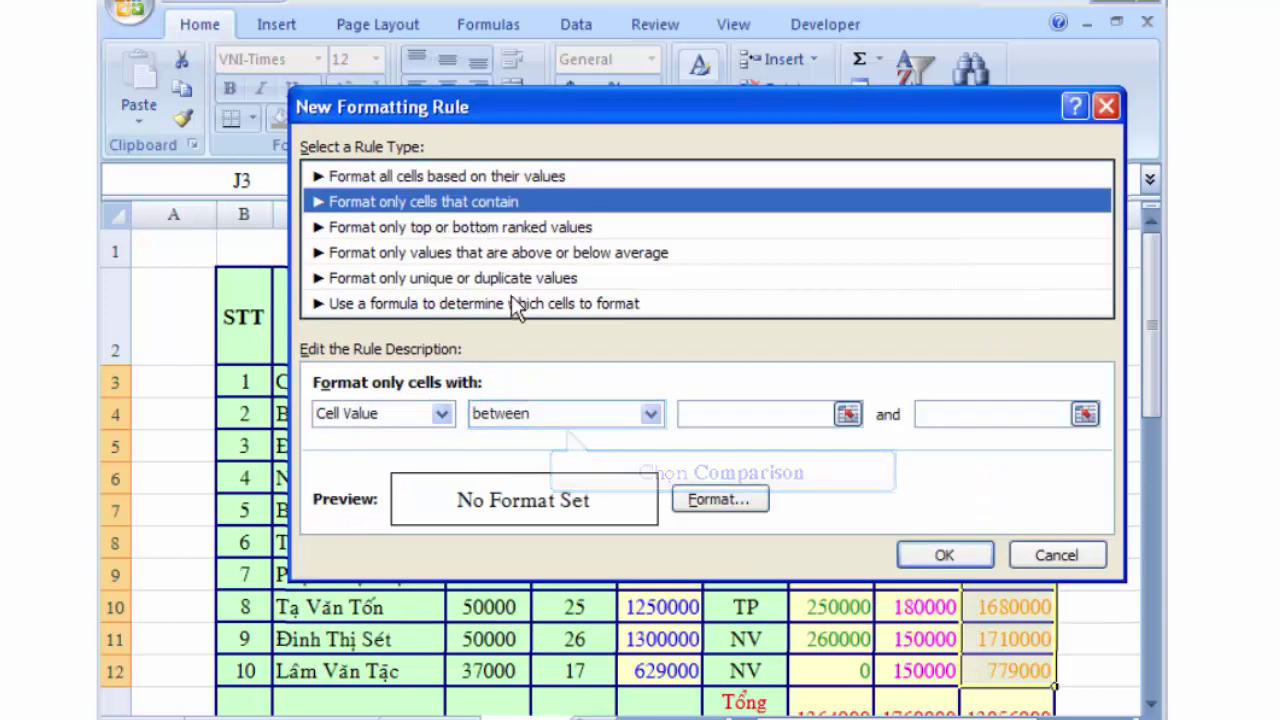
{"action": "left_click", "coordinate": [525, 420]}
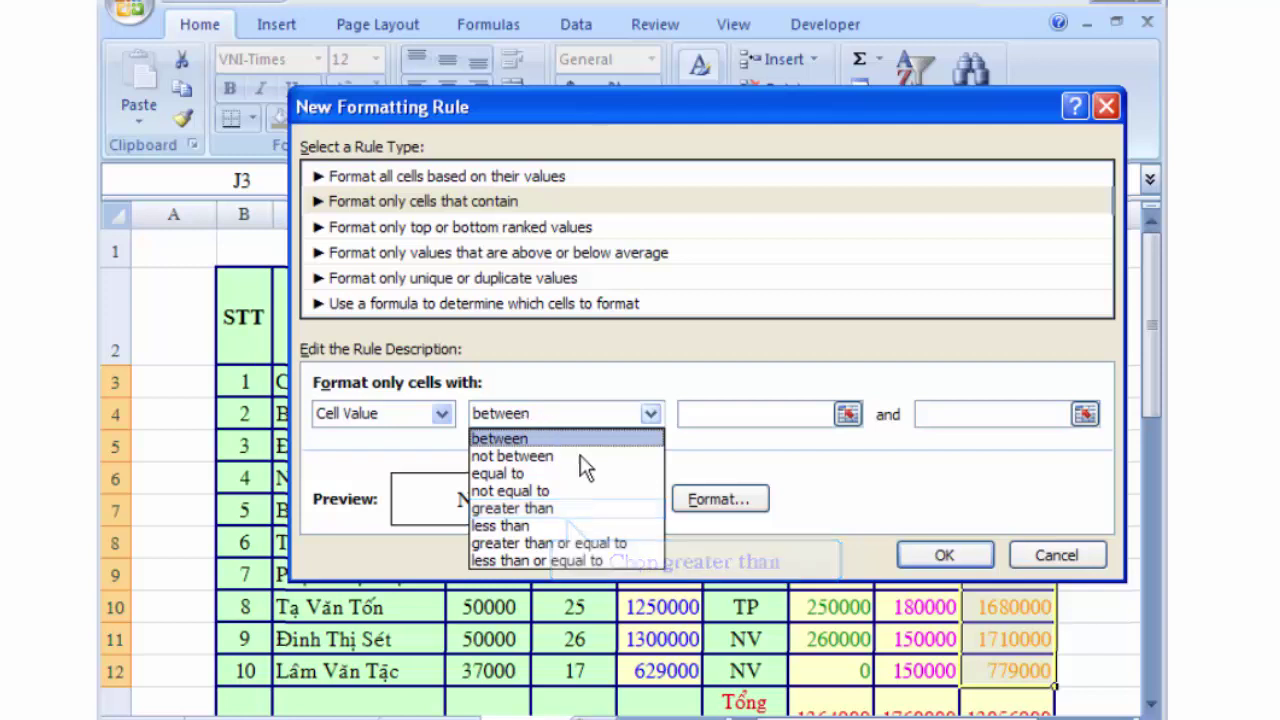
{"action": "left_click", "coordinate": [589, 508]}
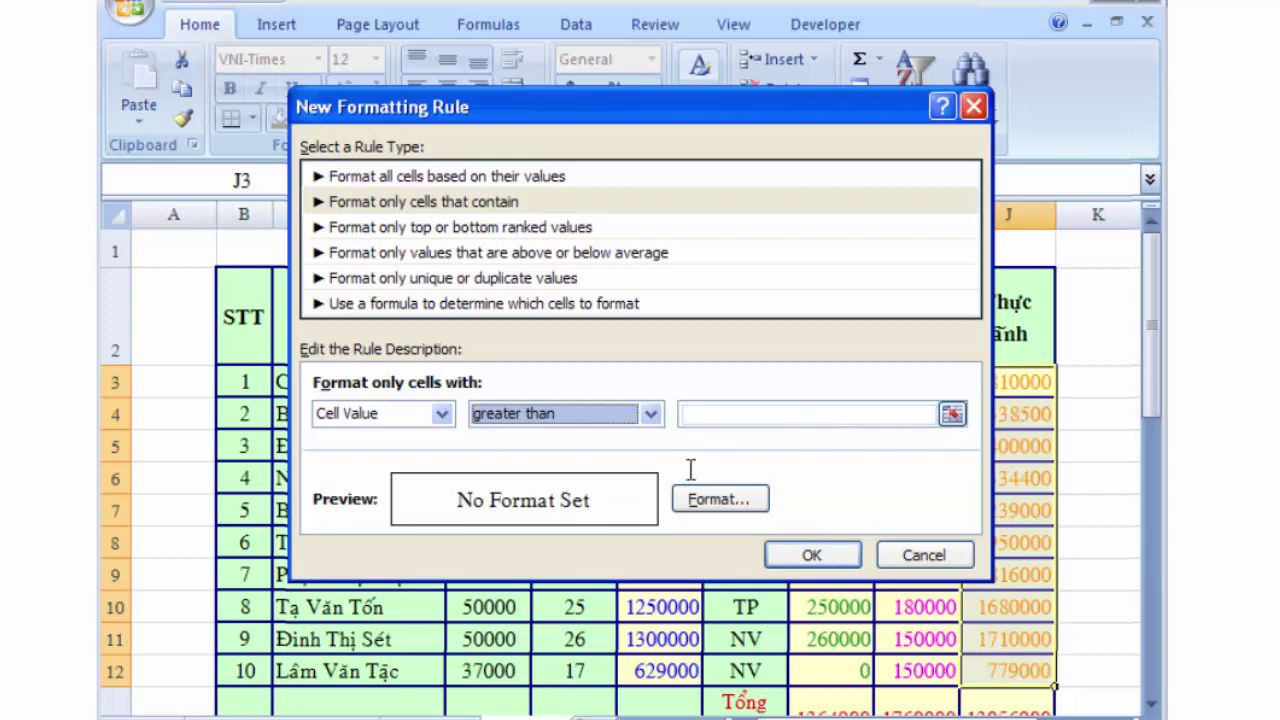
{"action": "left_click", "coordinate": [705, 415]}
{"action": "type", "text": "100"}
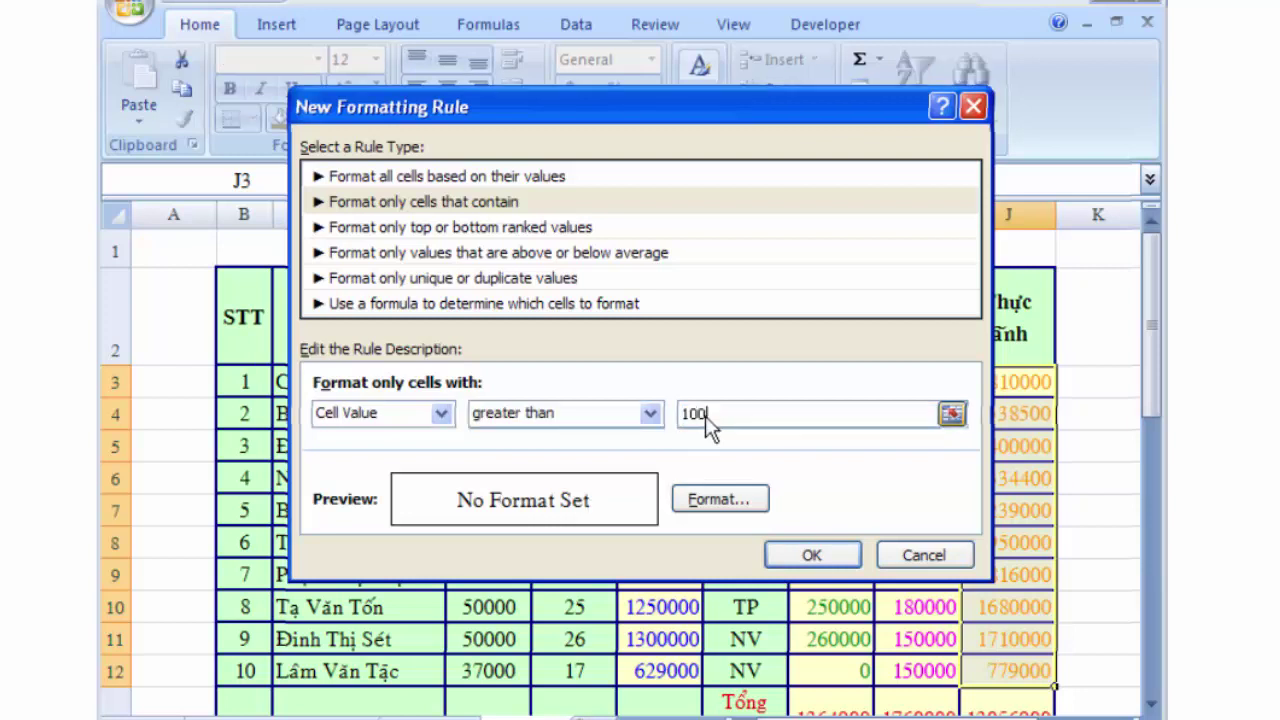
{"action": "type", "text": "0000"}
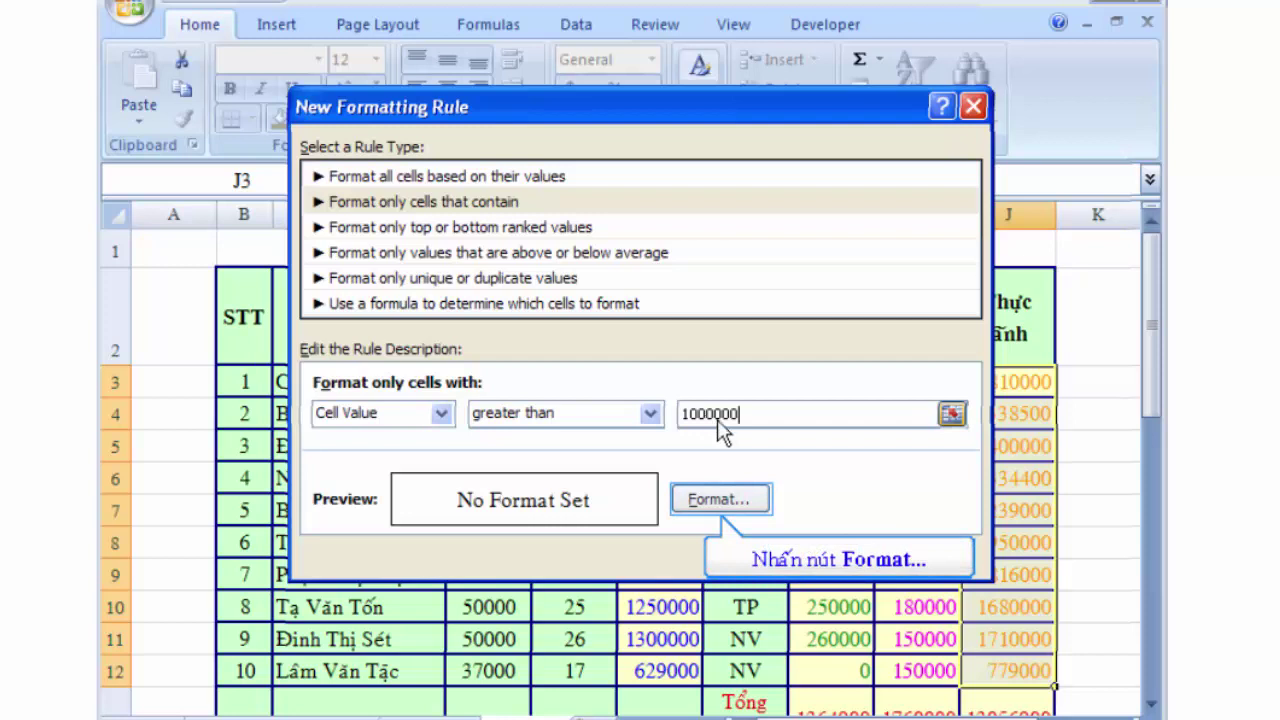
{"action": "left_click", "coordinate": [739, 500]}
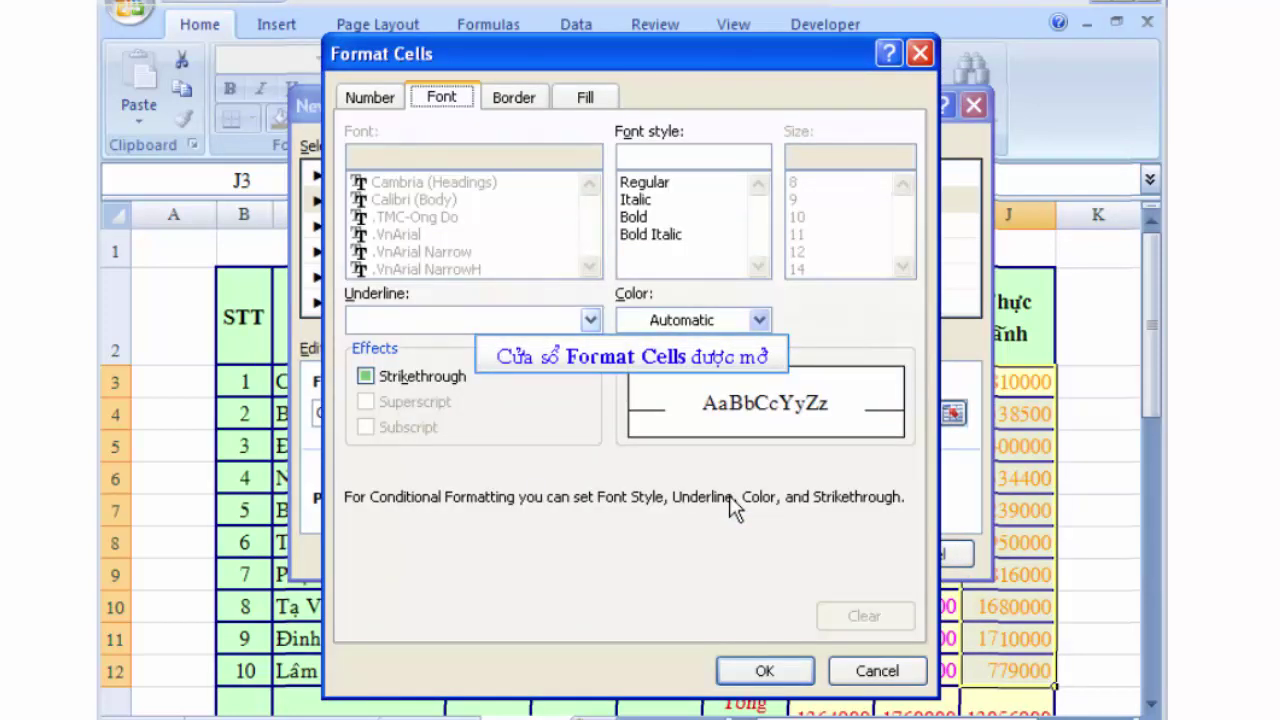
{"action": "key", "text": "alt+c"}
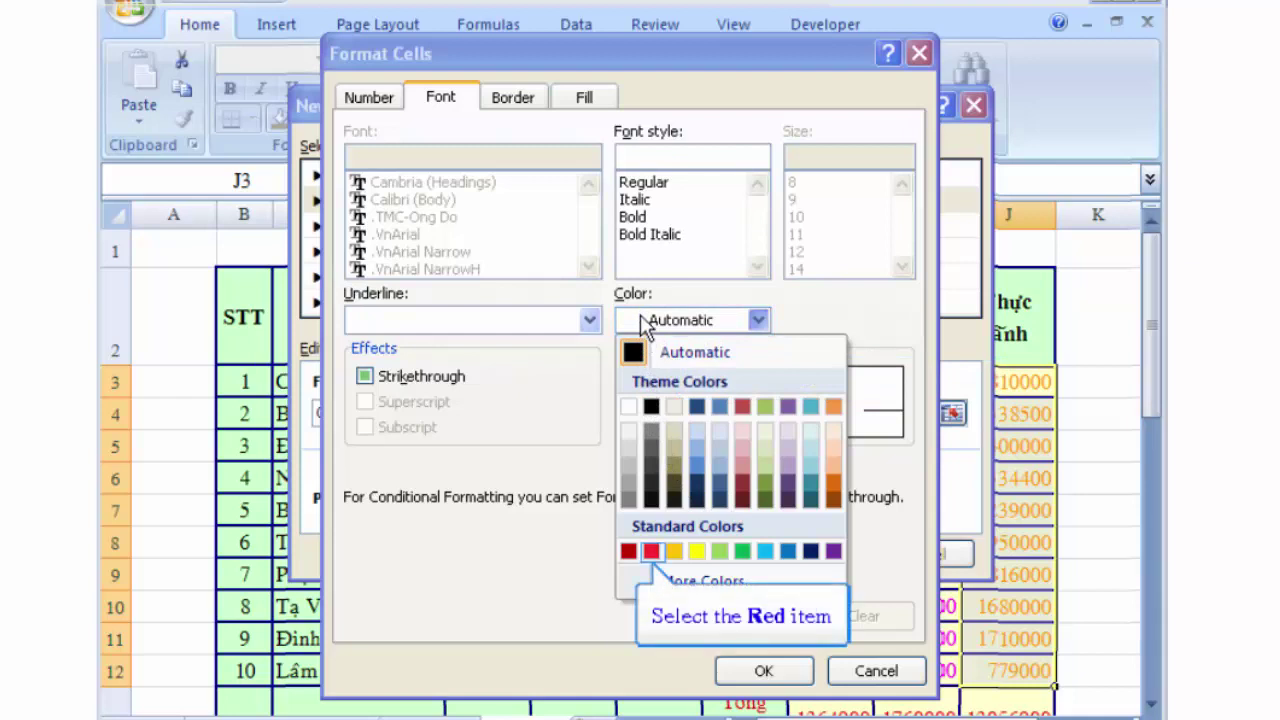
{"action": "left_click", "coordinate": [657, 549]}
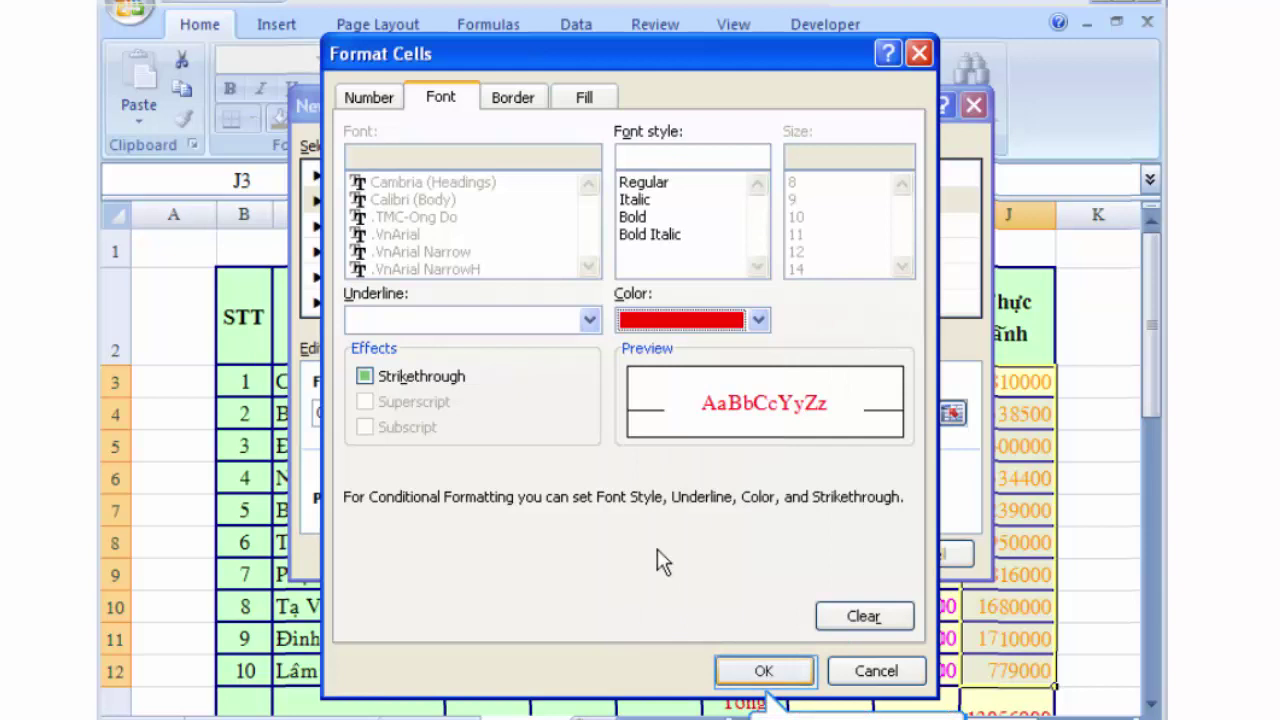
{"action": "left_click", "coordinate": [785, 671]}
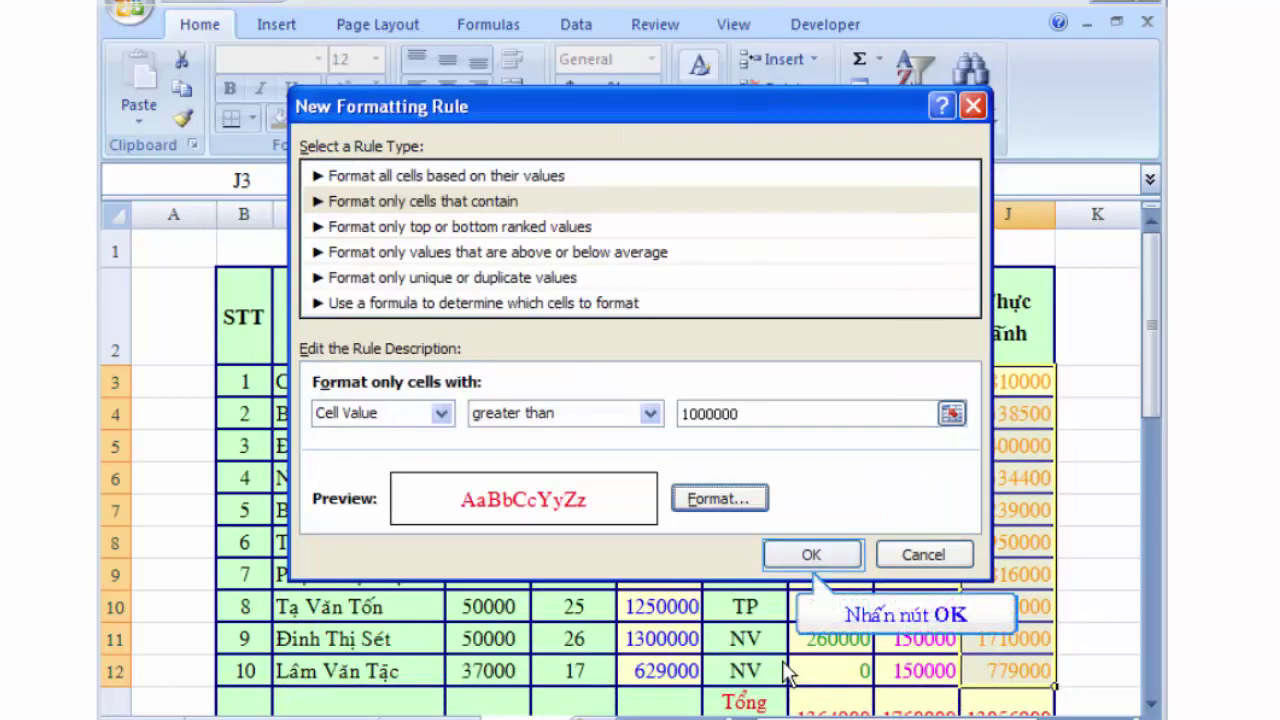
{"action": "left_click", "coordinate": [800, 556]}
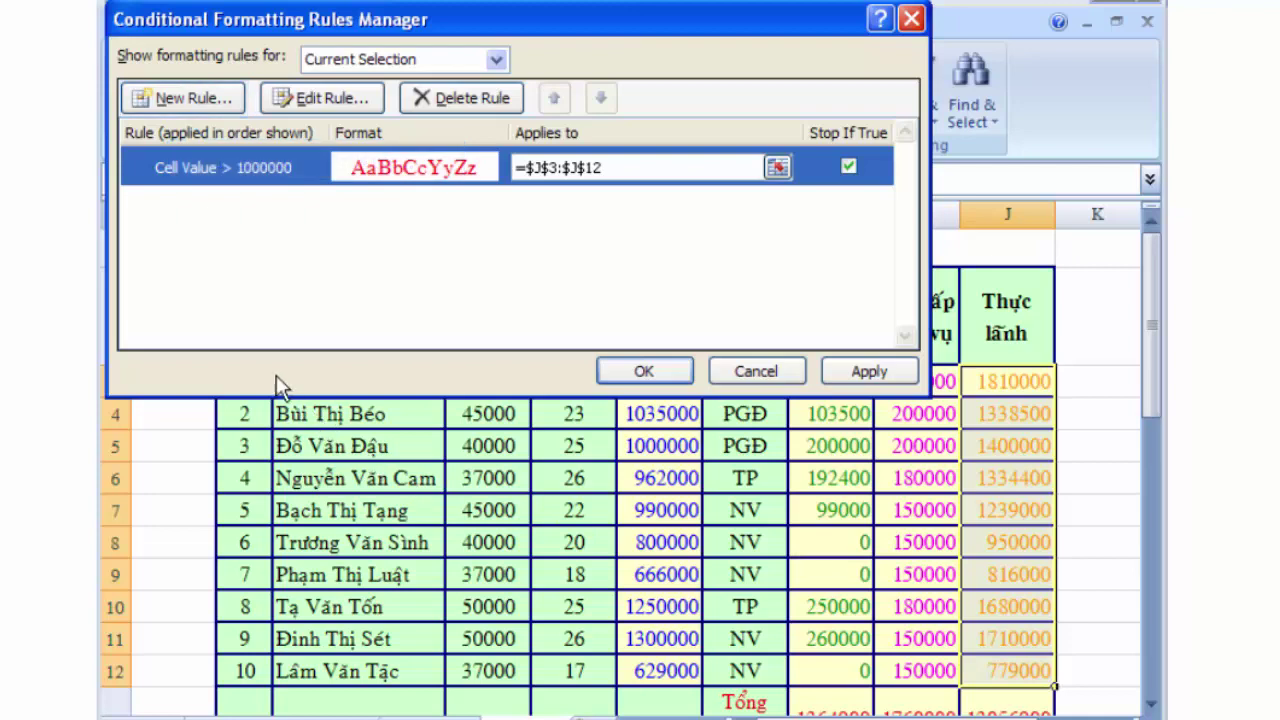
- Start a new rule for cell values between 800000 and 1000000
{"action": "left_click", "coordinate": [188, 98]}
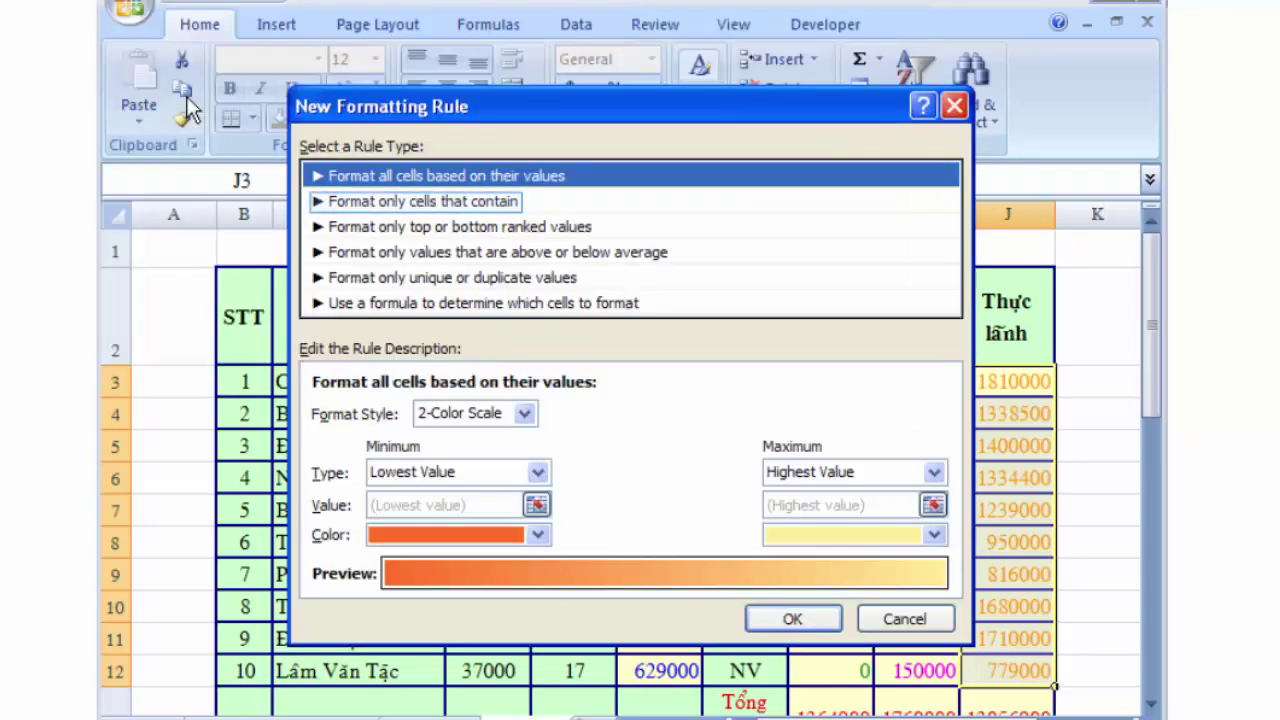
{"action": "left_click", "coordinate": [446, 203]}
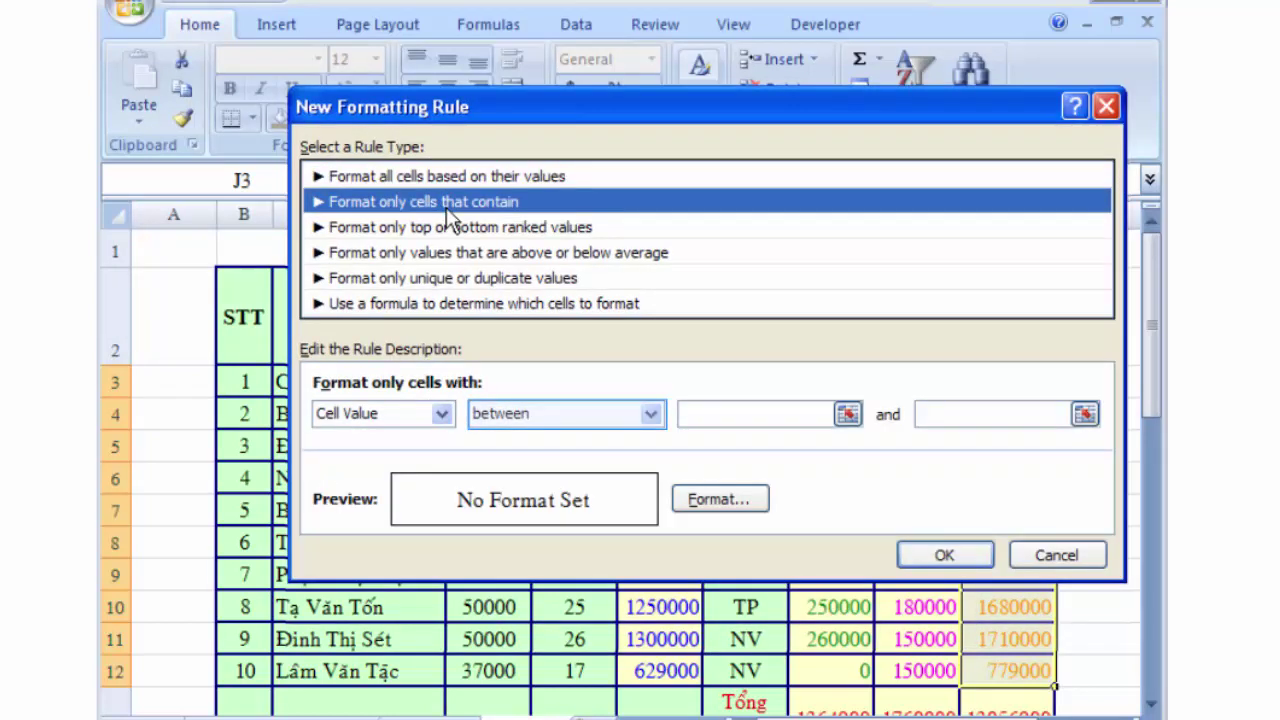
{"action": "left_click", "coordinate": [506, 412]}
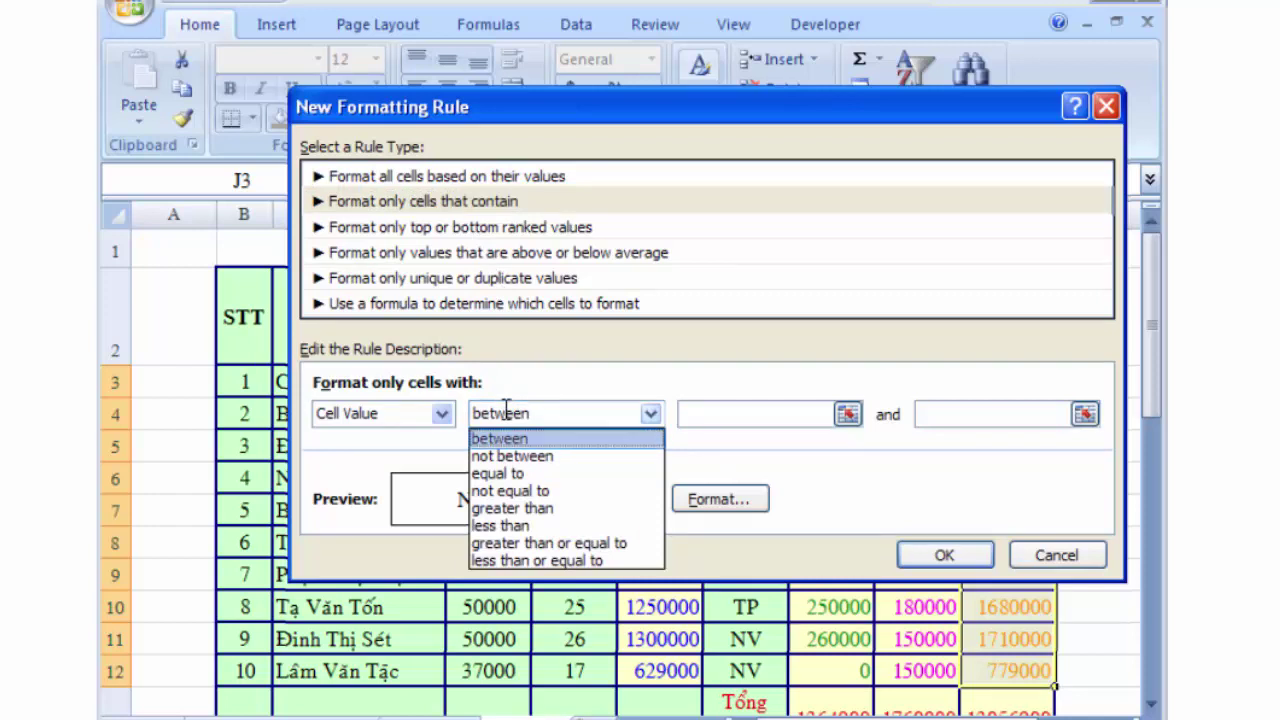
{"action": "left_click", "coordinate": [525, 440]}
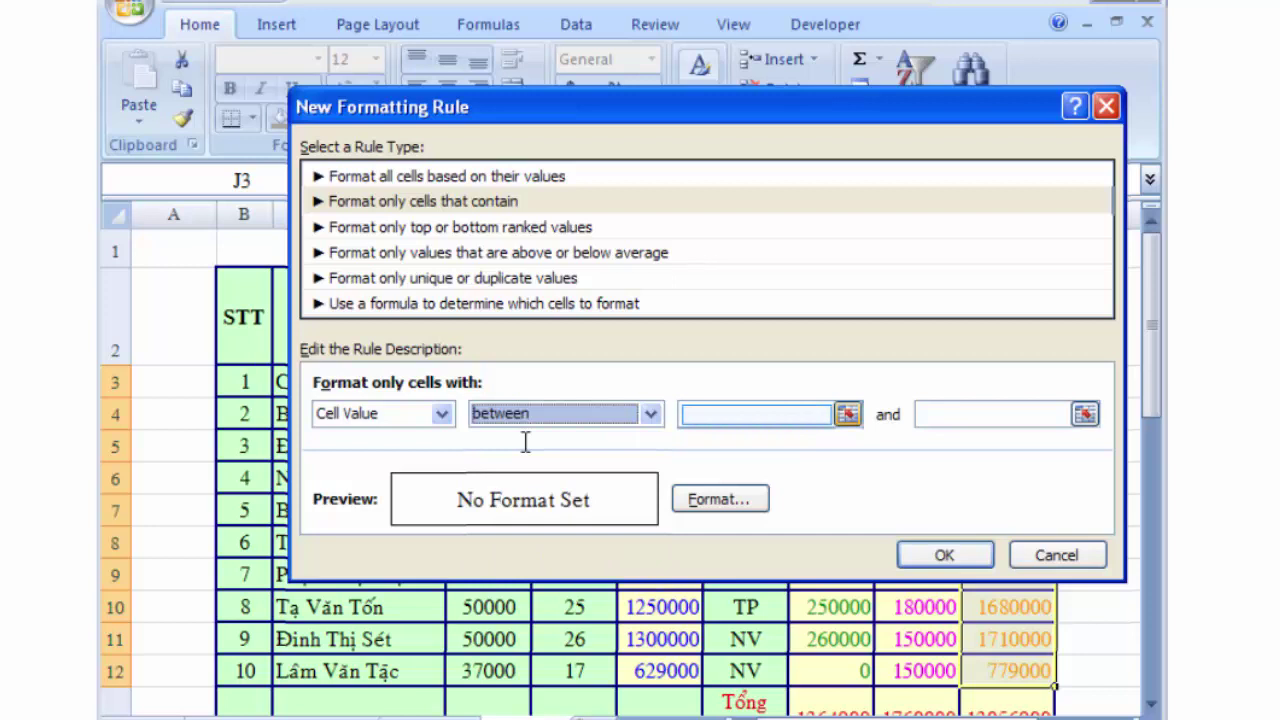
{"action": "left_click", "coordinate": [726, 416]}
{"action": "type", "text": "1000000"}
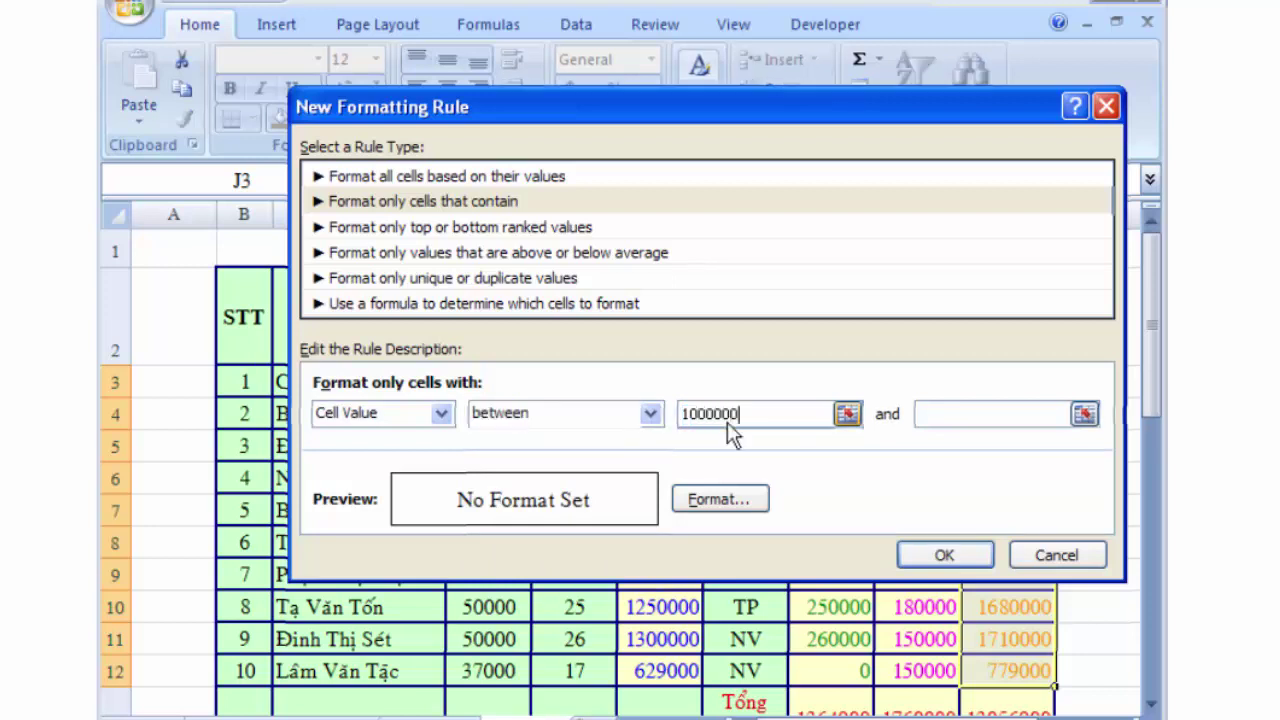
{"action": "double_click", "coordinate": [727, 422]}
{"action": "key", "text": "Tab"}
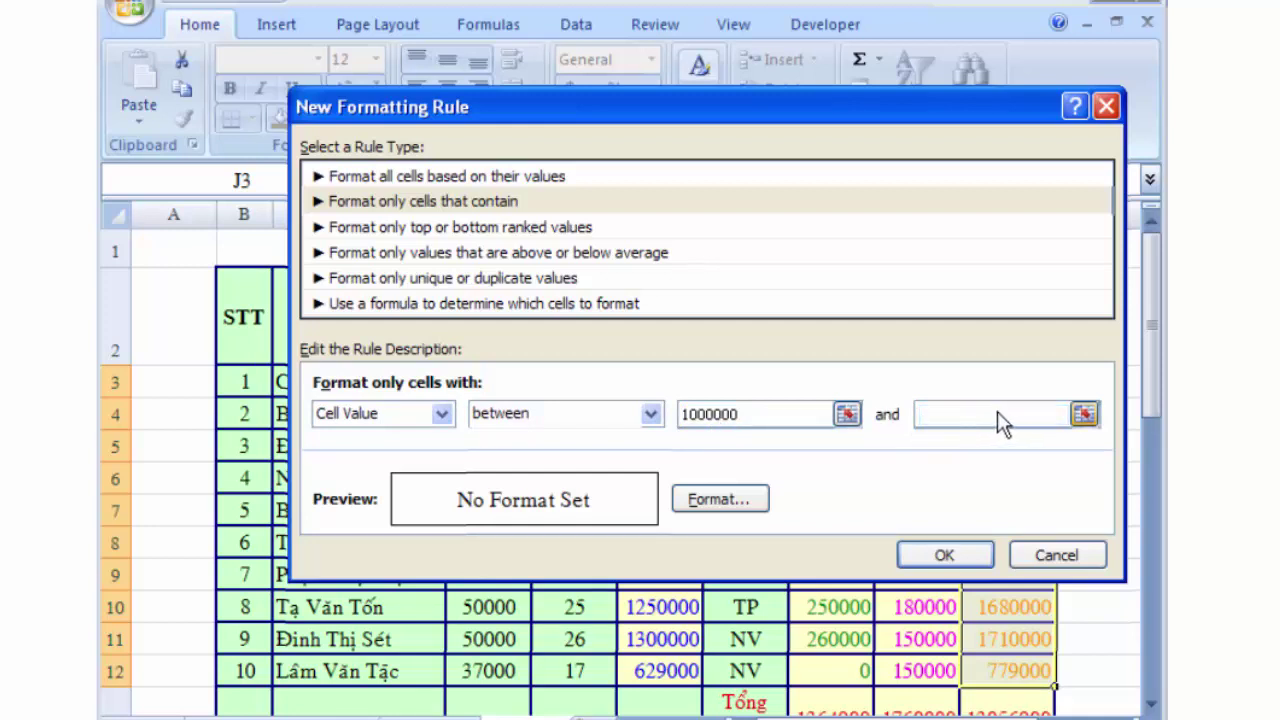
{"action": "type", "text": "800000"}
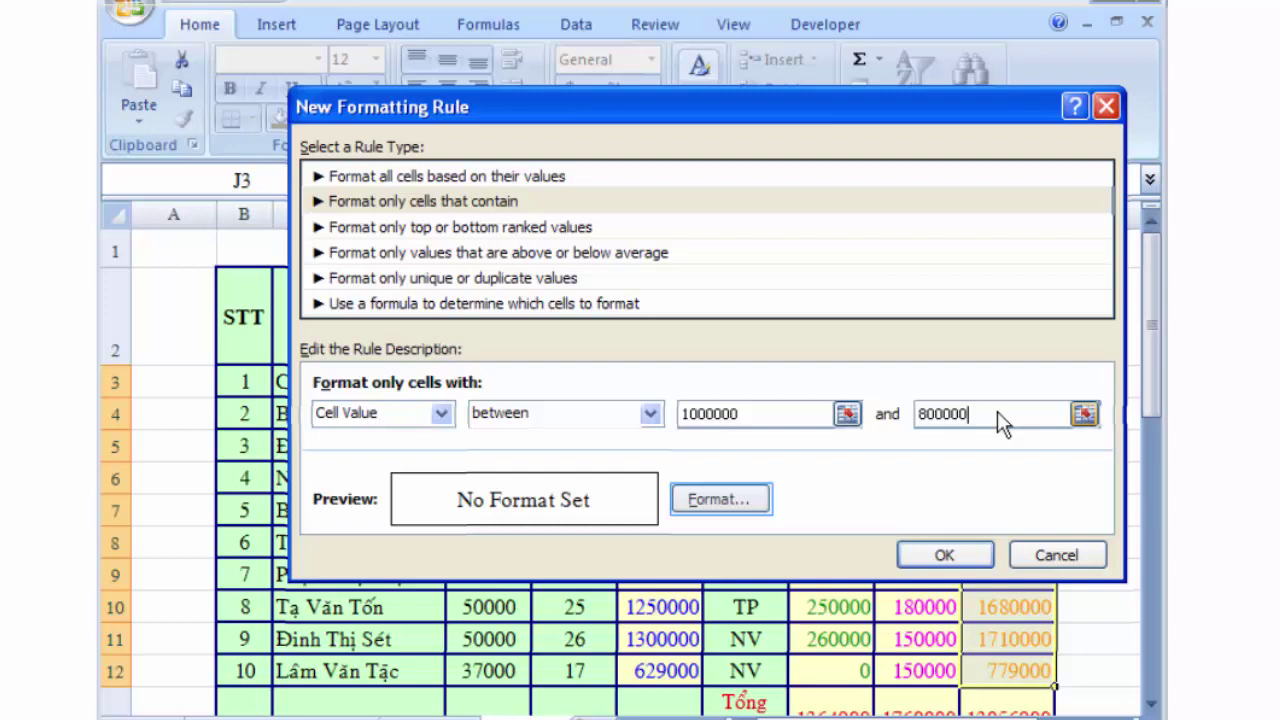
- Give the between rule a blue font colour and add it to the rule list
{"action": "left_click", "coordinate": [713, 500]}
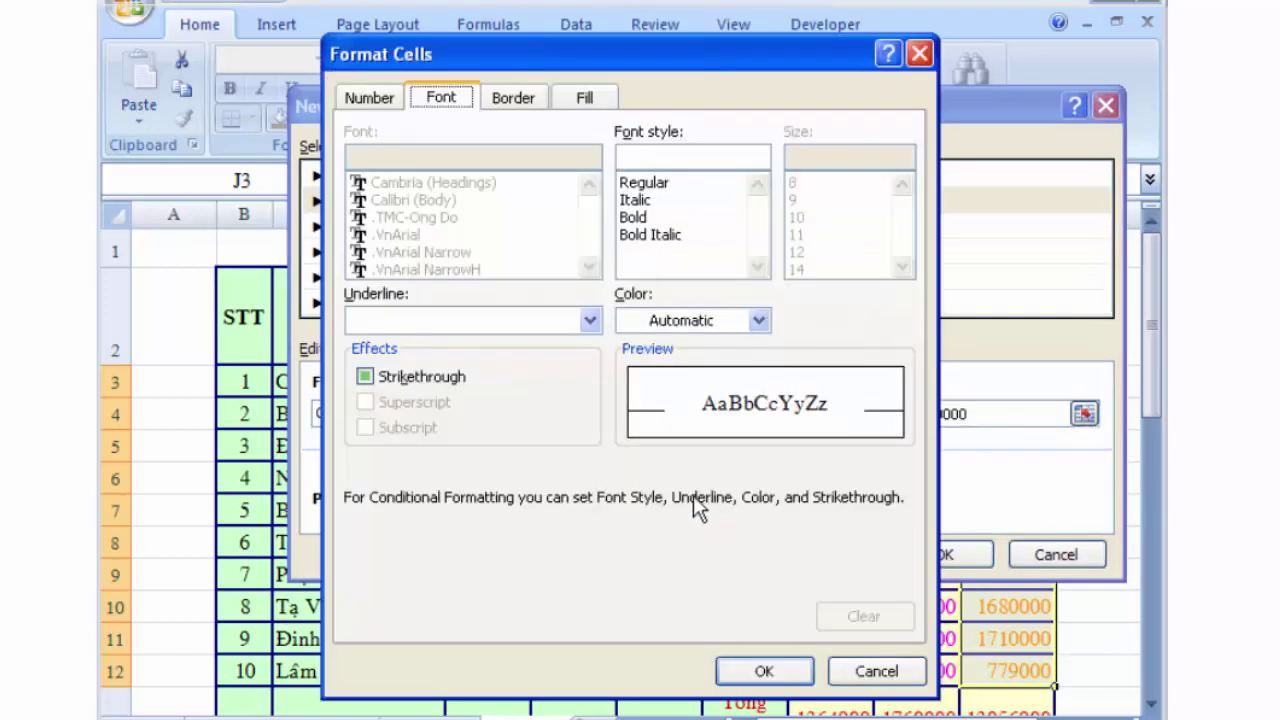
{"action": "key", "text": "alt+c"}
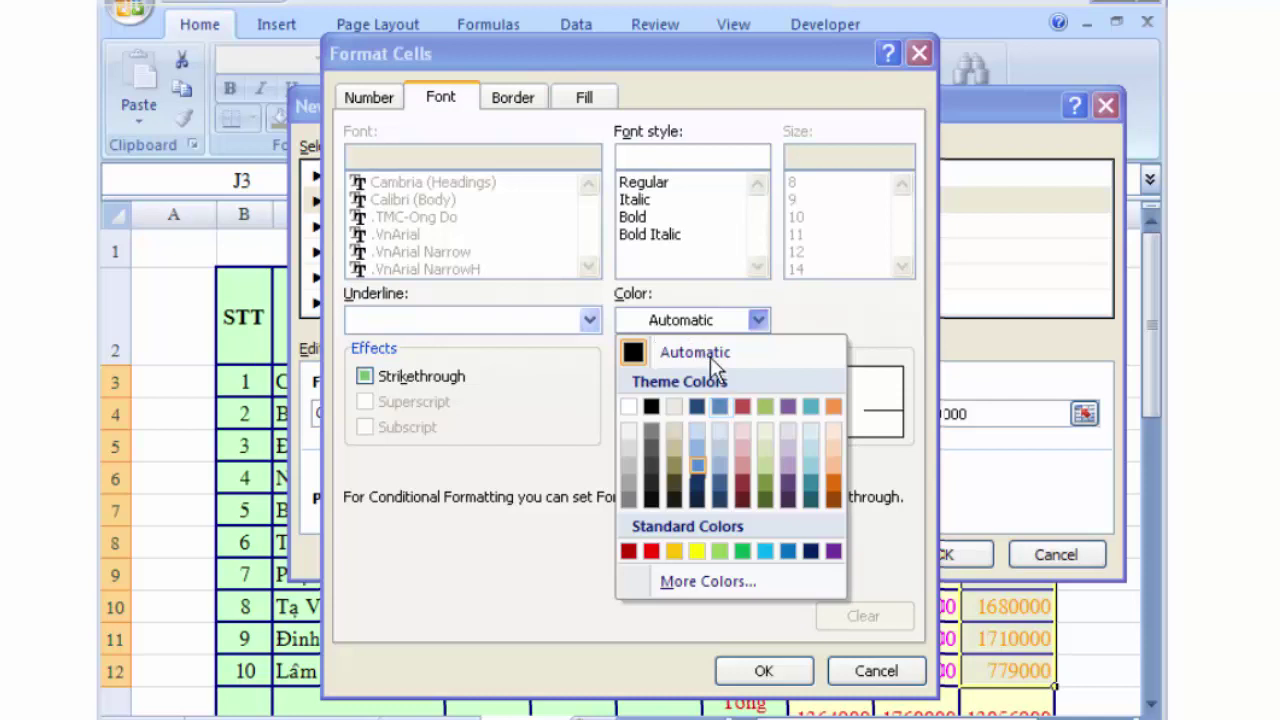
{"action": "left_click", "coordinate": [717, 406]}
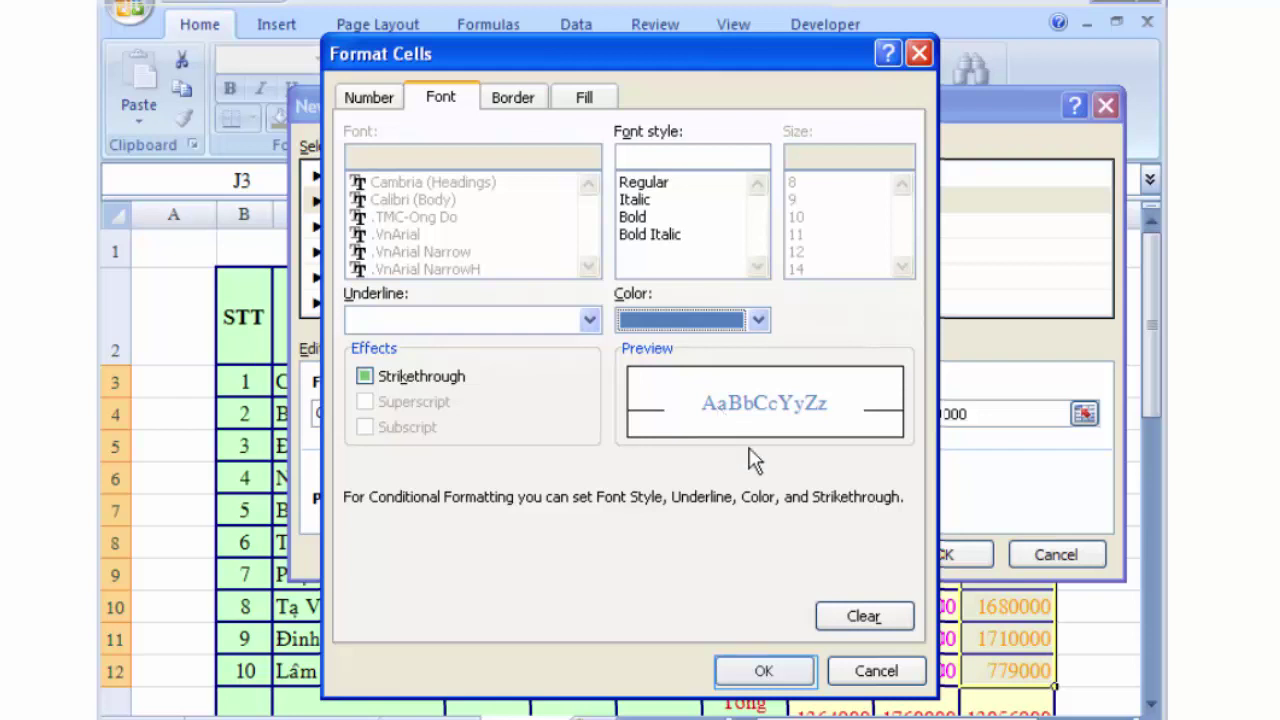
{"action": "left_click", "coordinate": [765, 671]}
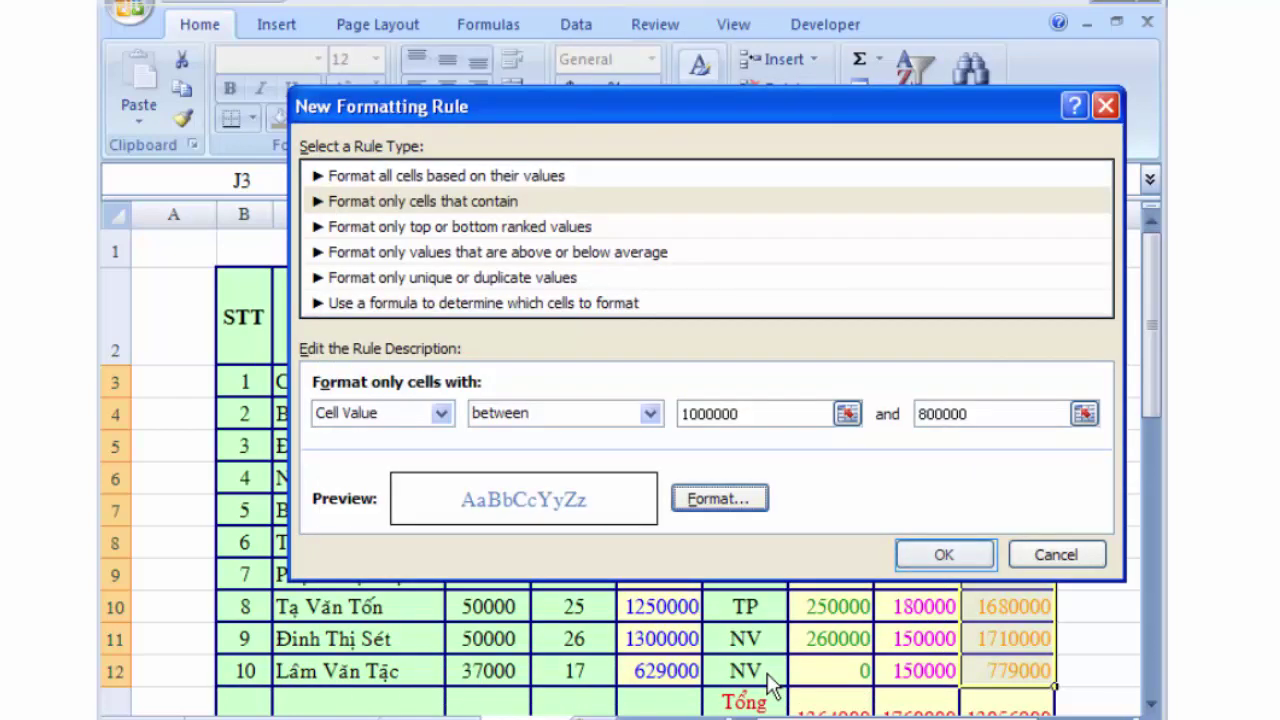
{"action": "left_click", "coordinate": [941, 556]}
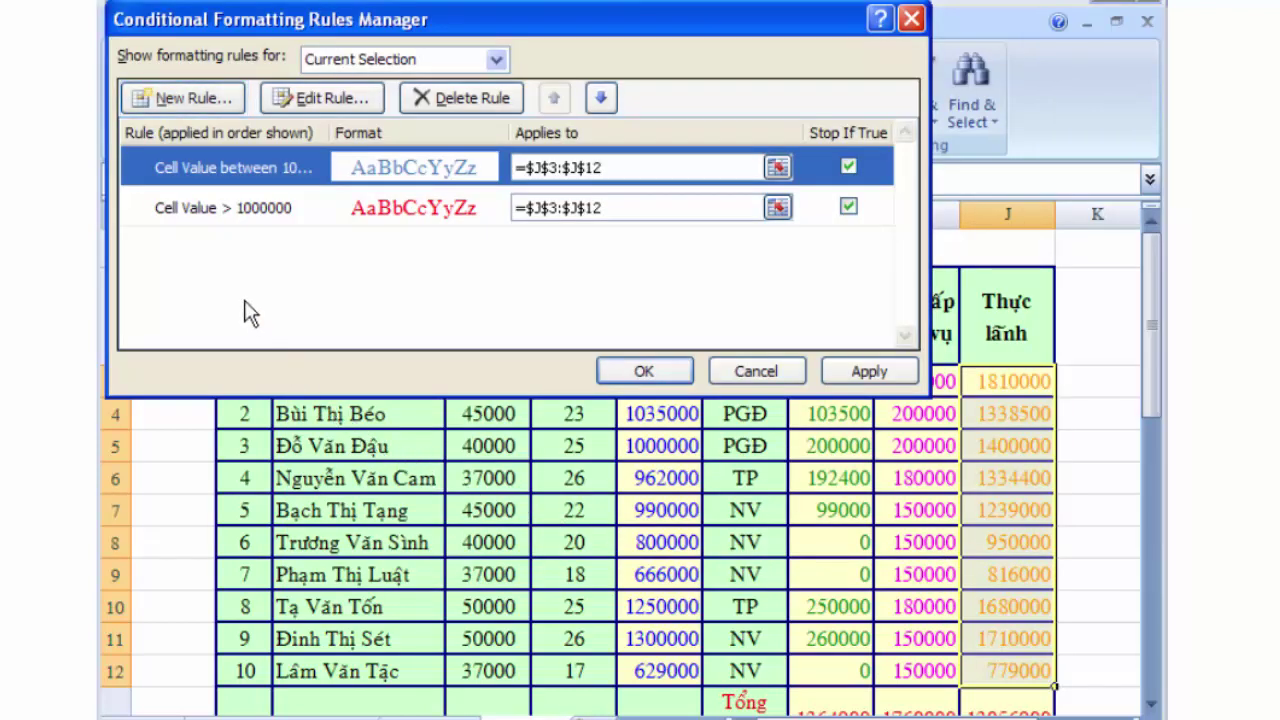
- Add a rule for cell values less than 800000, leaving its format unset
{"action": "left_click", "coordinate": [196, 97]}
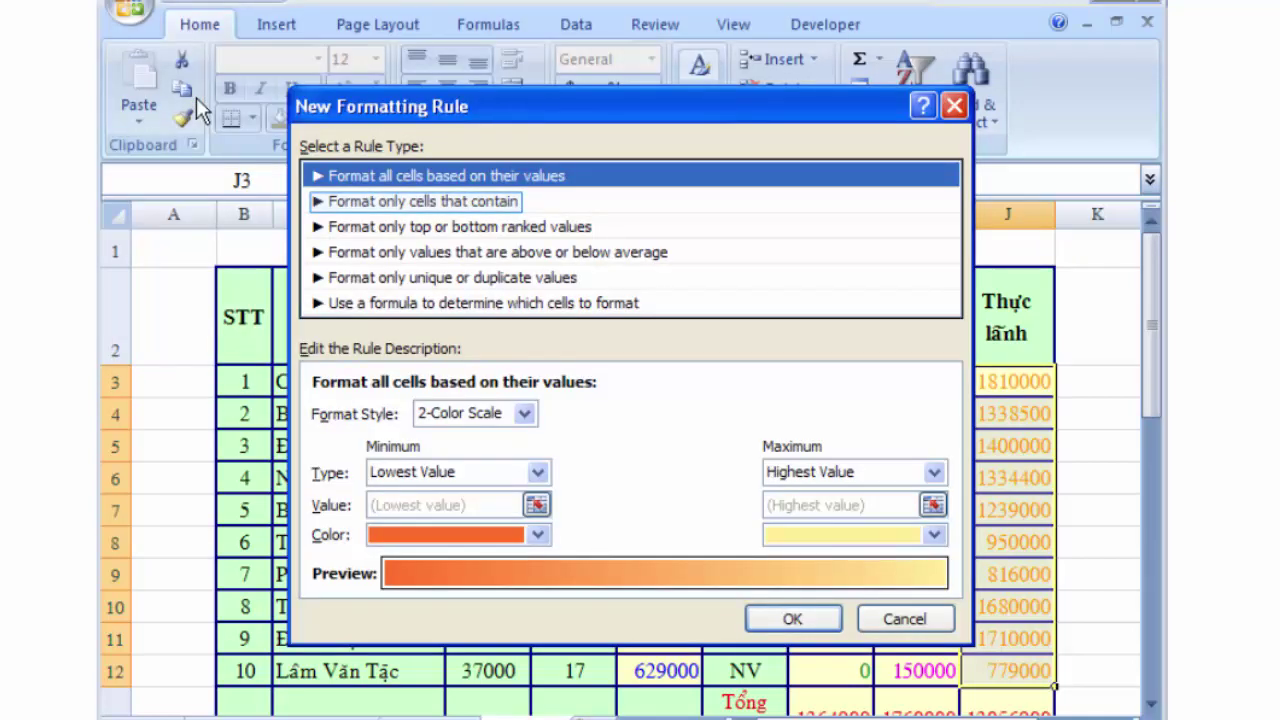
{"action": "left_click", "coordinate": [431, 202]}
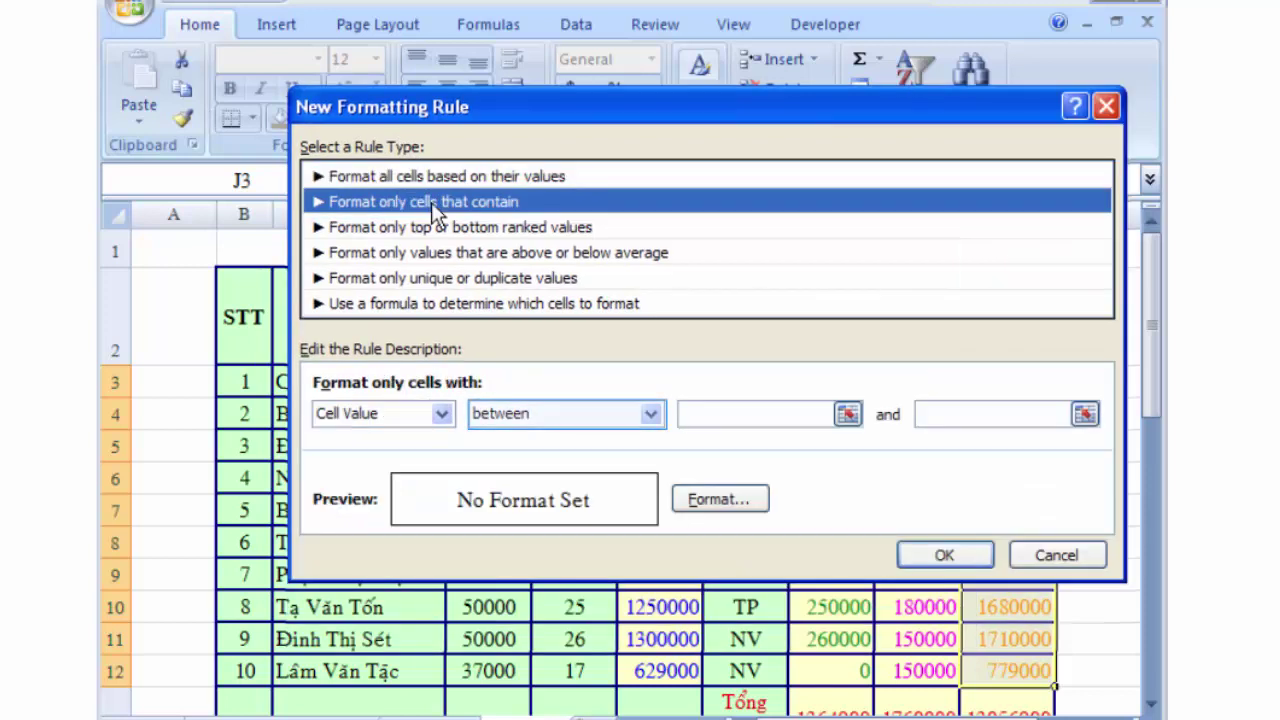
{"action": "left_click", "coordinate": [561, 420]}
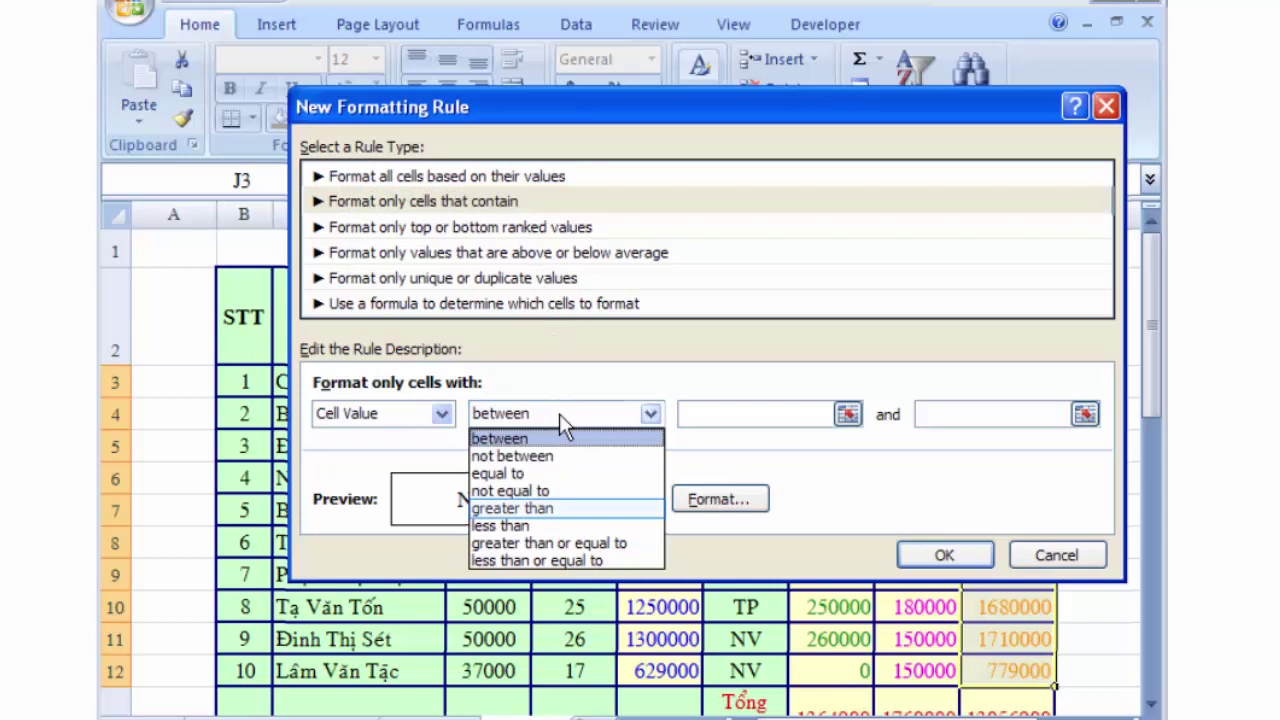
{"action": "left_click", "coordinate": [528, 509]}
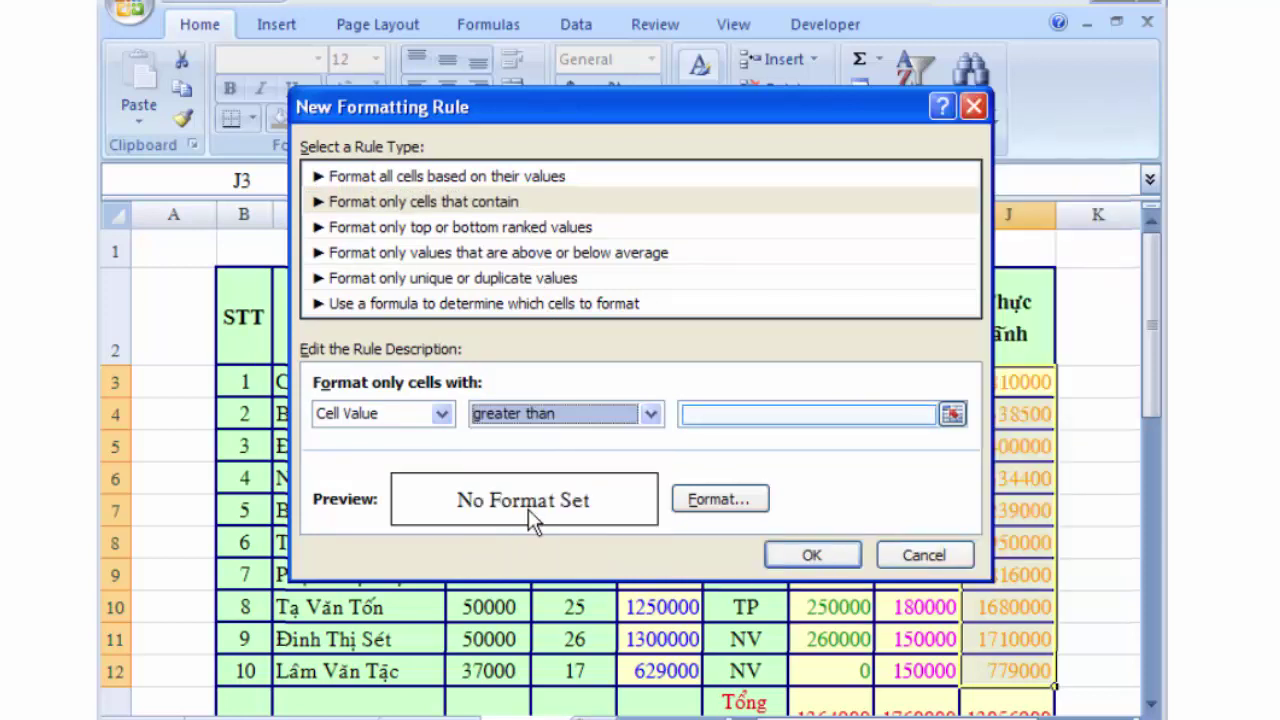
{"action": "left_click", "coordinate": [736, 415]}
{"action": "type", "text": "80"}
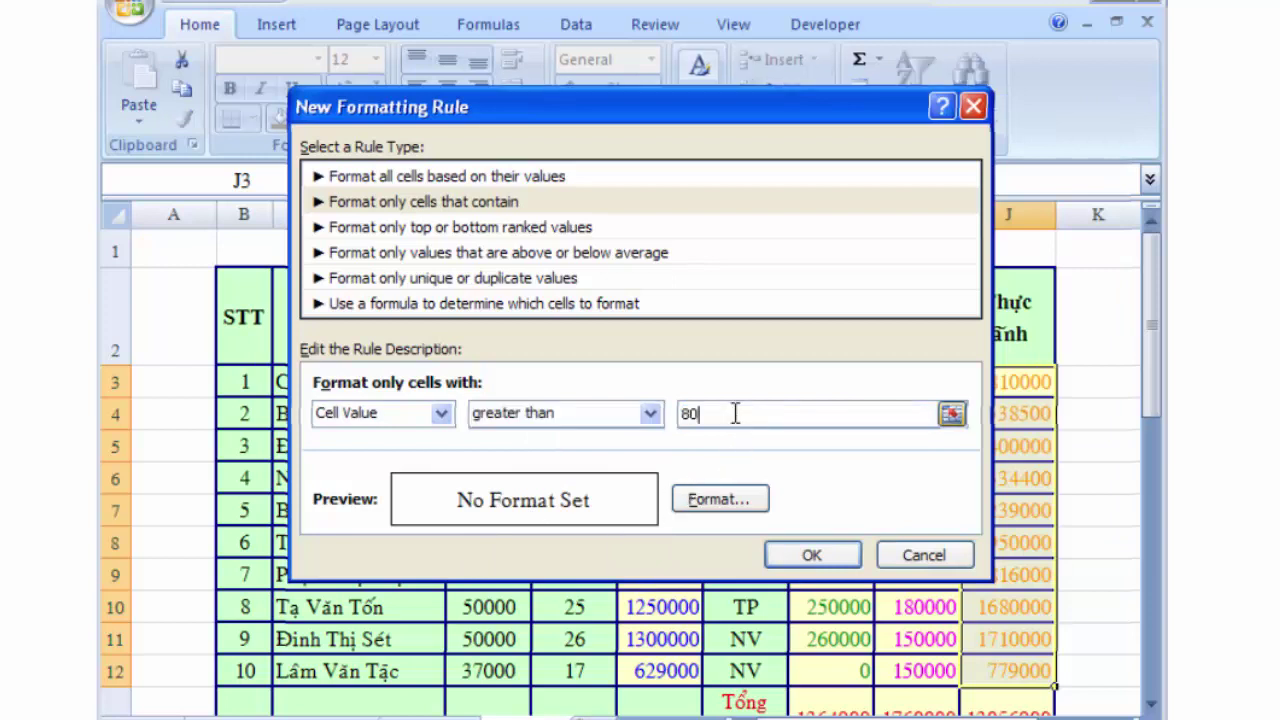
{"action": "type", "text": "000"}
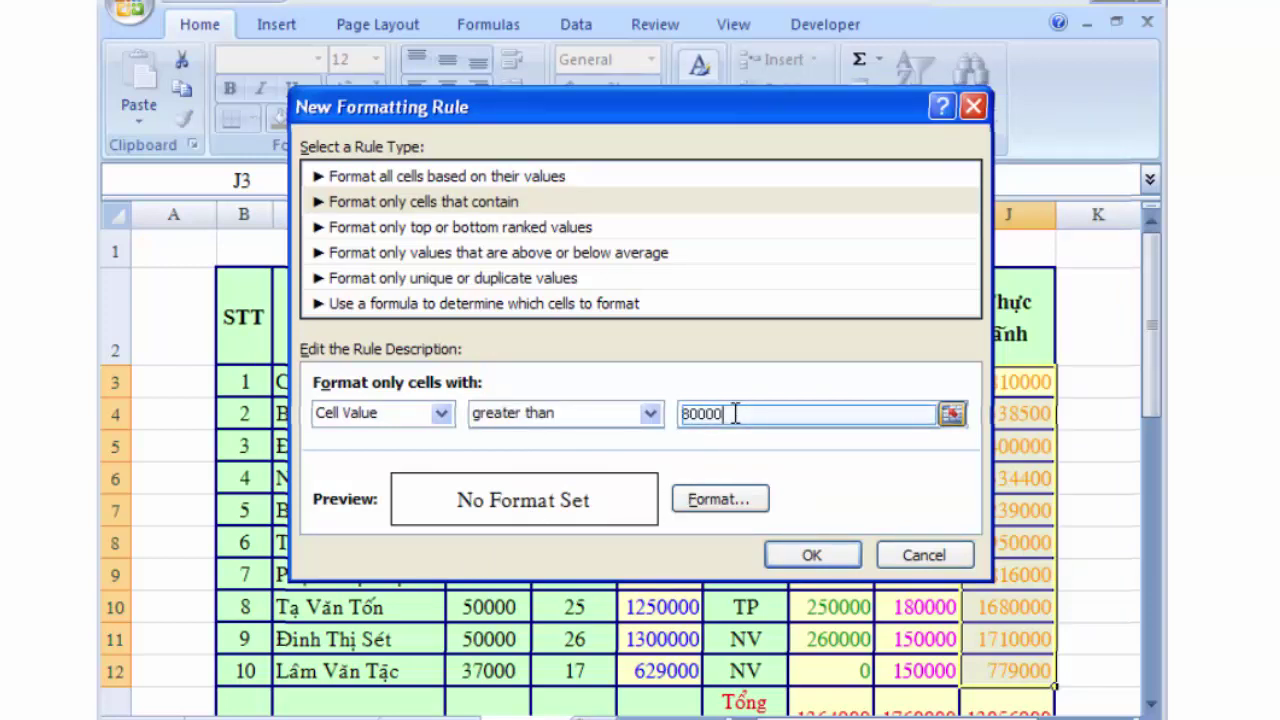
{"action": "type", "text": "0"}
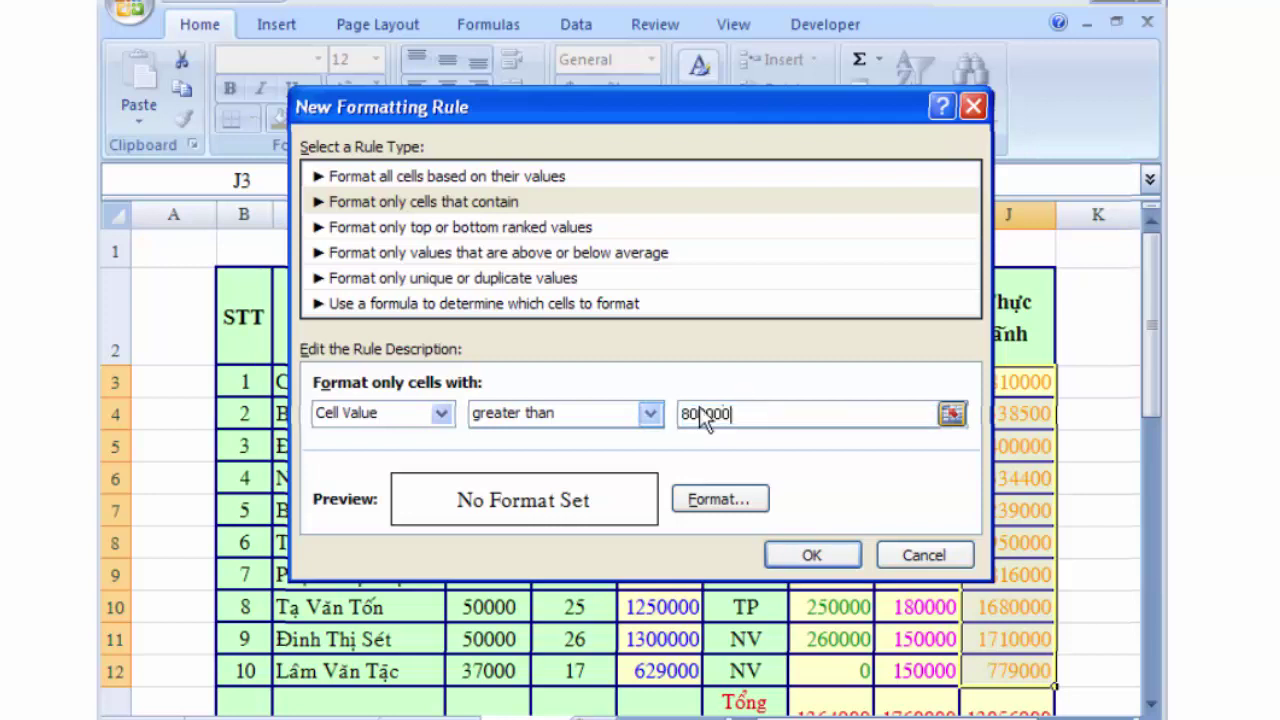
{"action": "left_click", "coordinate": [649, 413]}
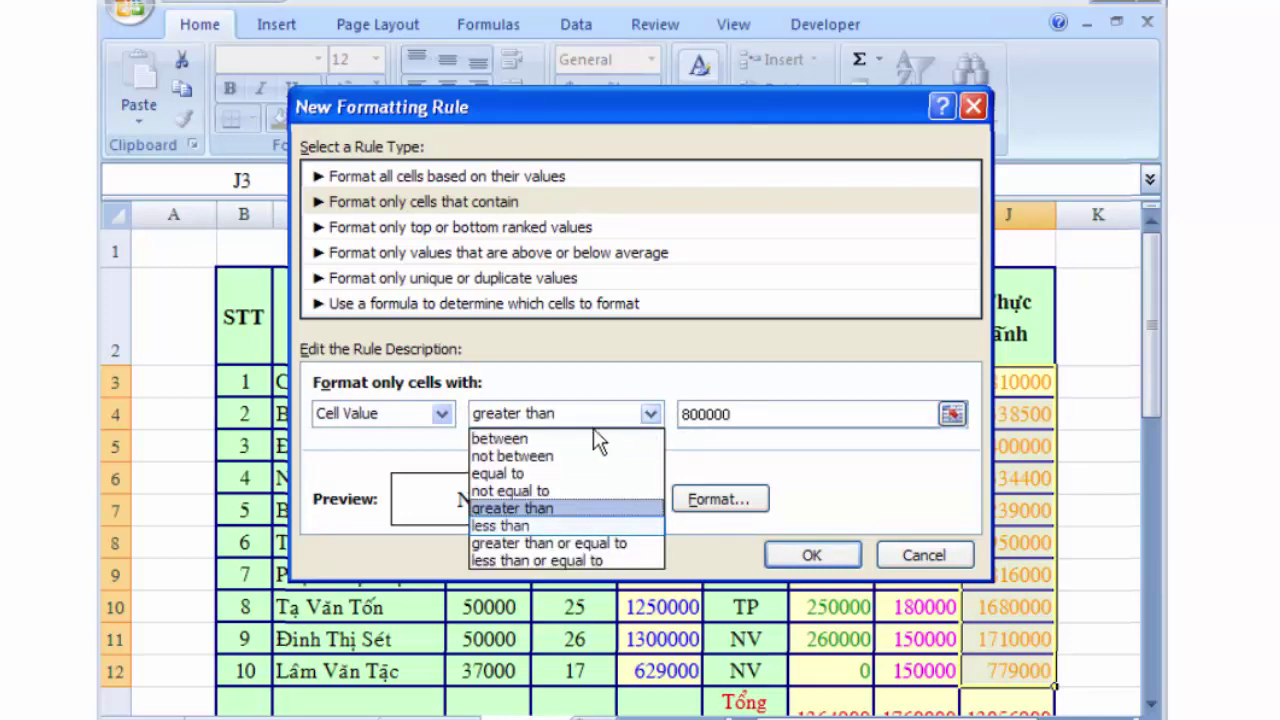
{"action": "left_click", "coordinate": [510, 525]}
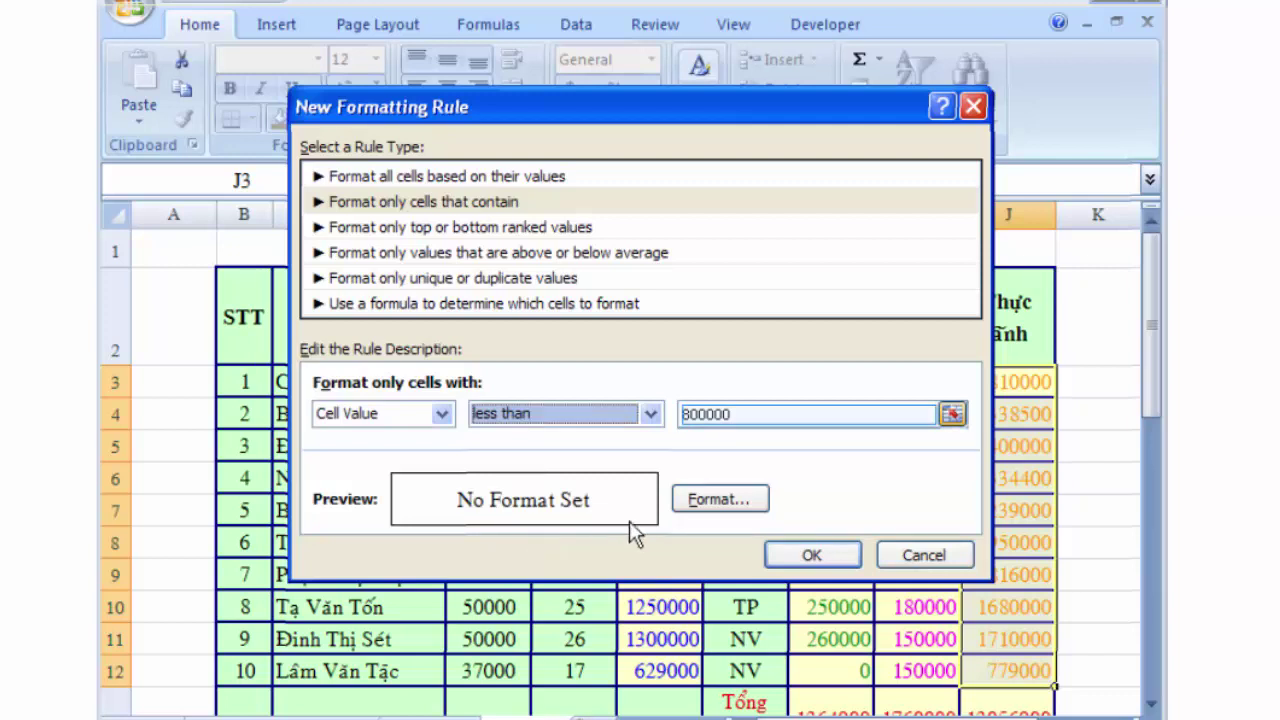
{"action": "left_click", "coordinate": [762, 426]}
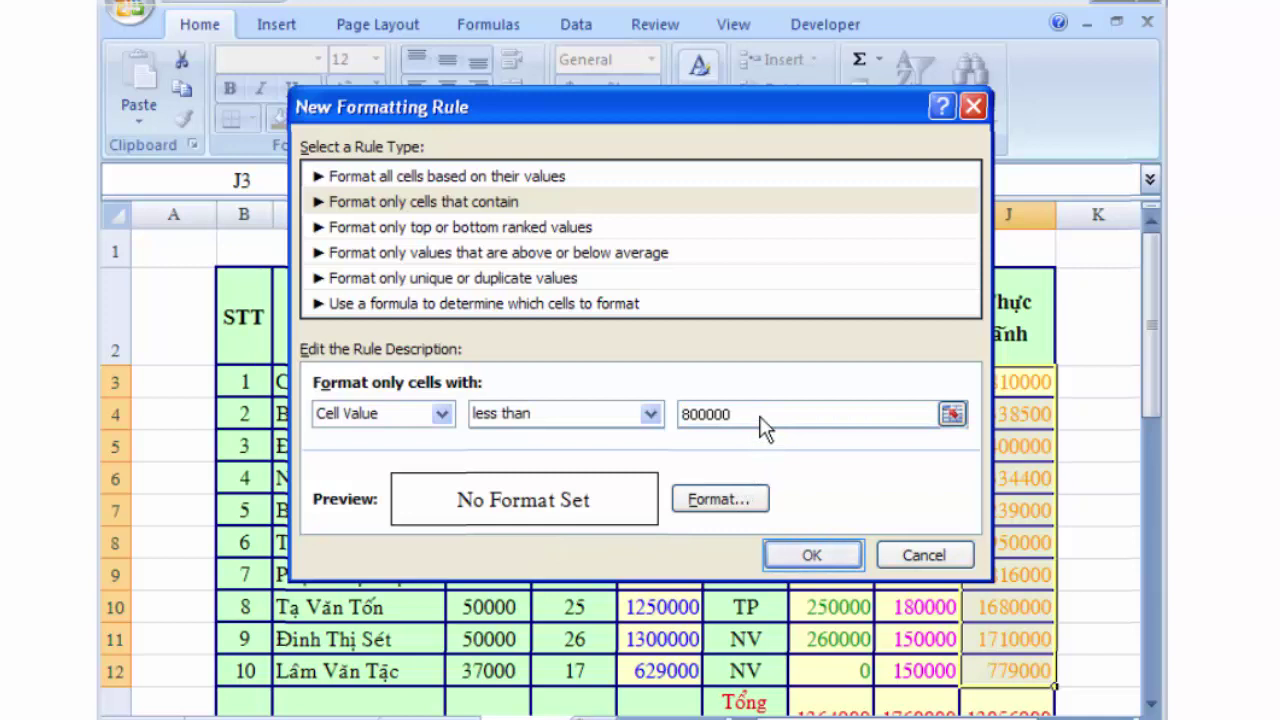
{"action": "left_click", "coordinate": [791, 547]}
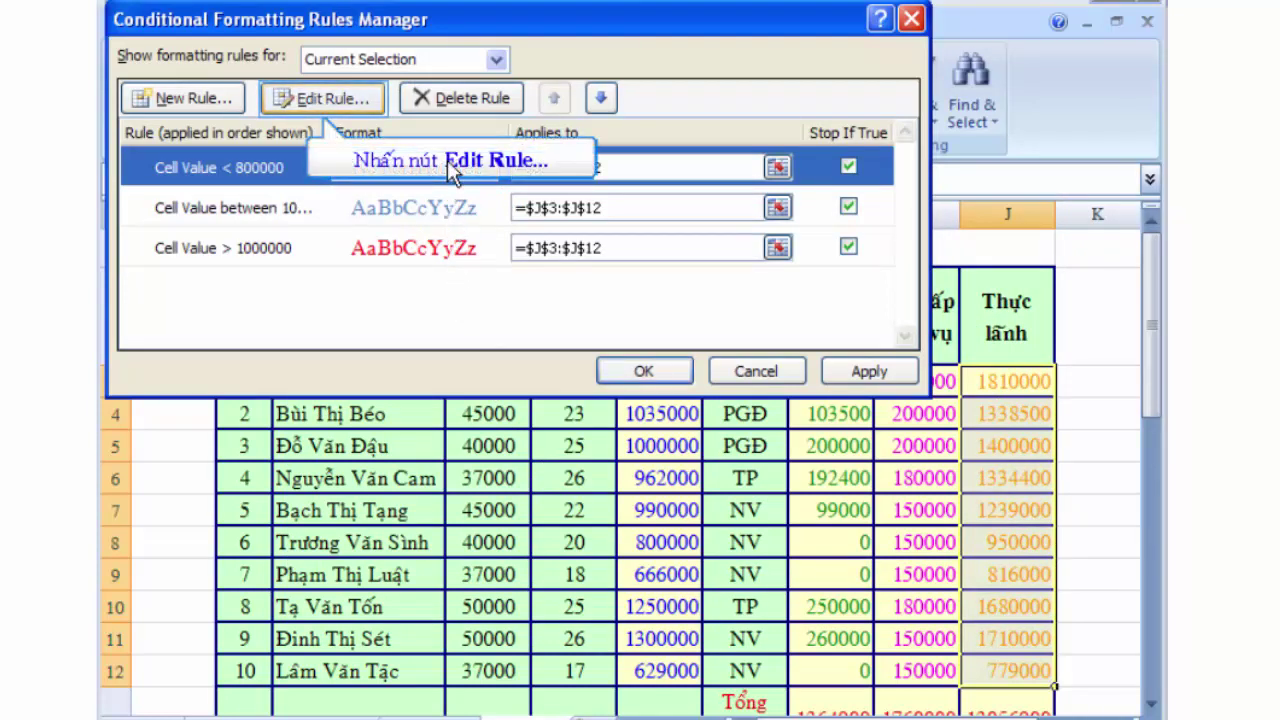
- Edit the less-than-800000 rule so its font colour is purple
{"action": "left_click", "coordinate": [323, 98]}
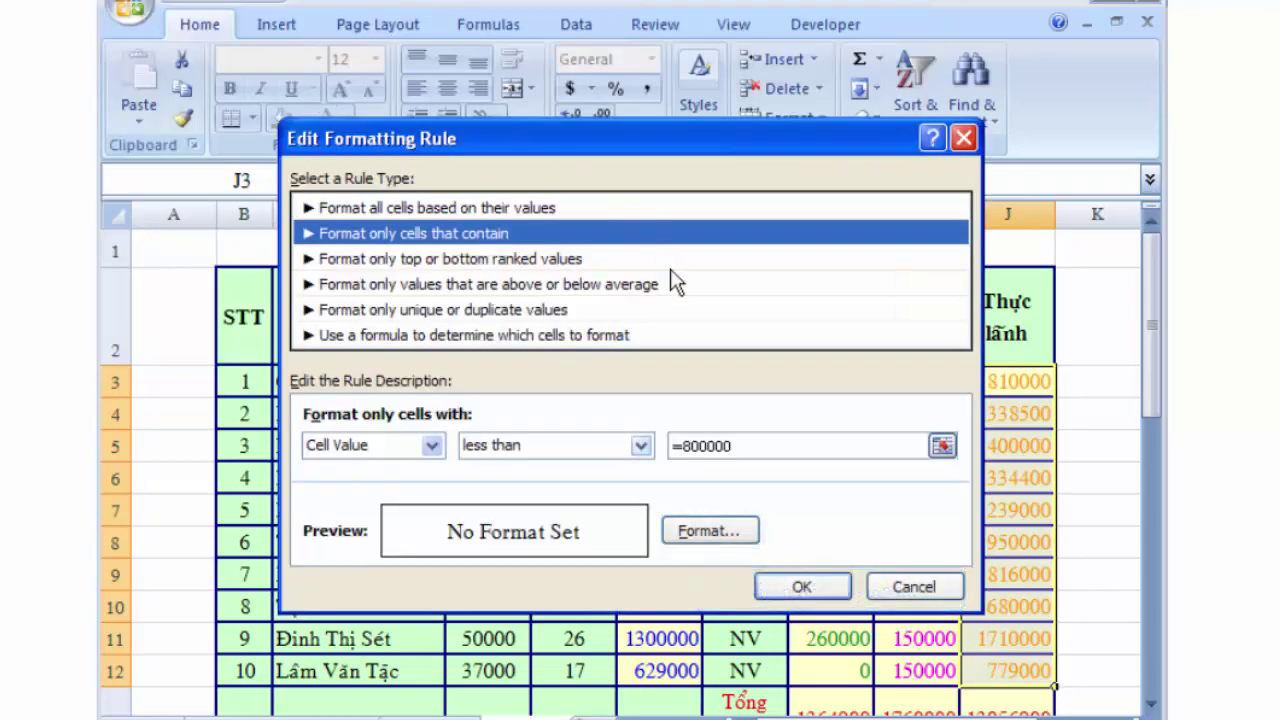
{"action": "left_click", "coordinate": [727, 534]}
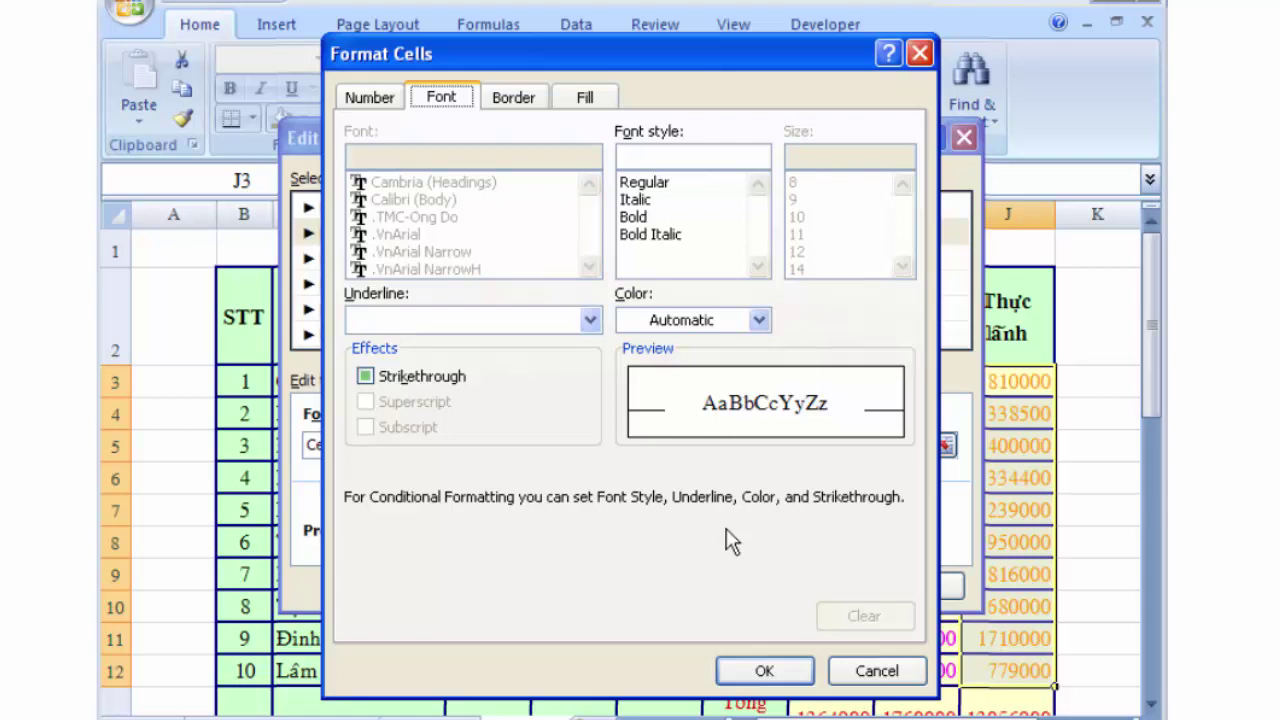
{"action": "key", "text": "alt+c"}
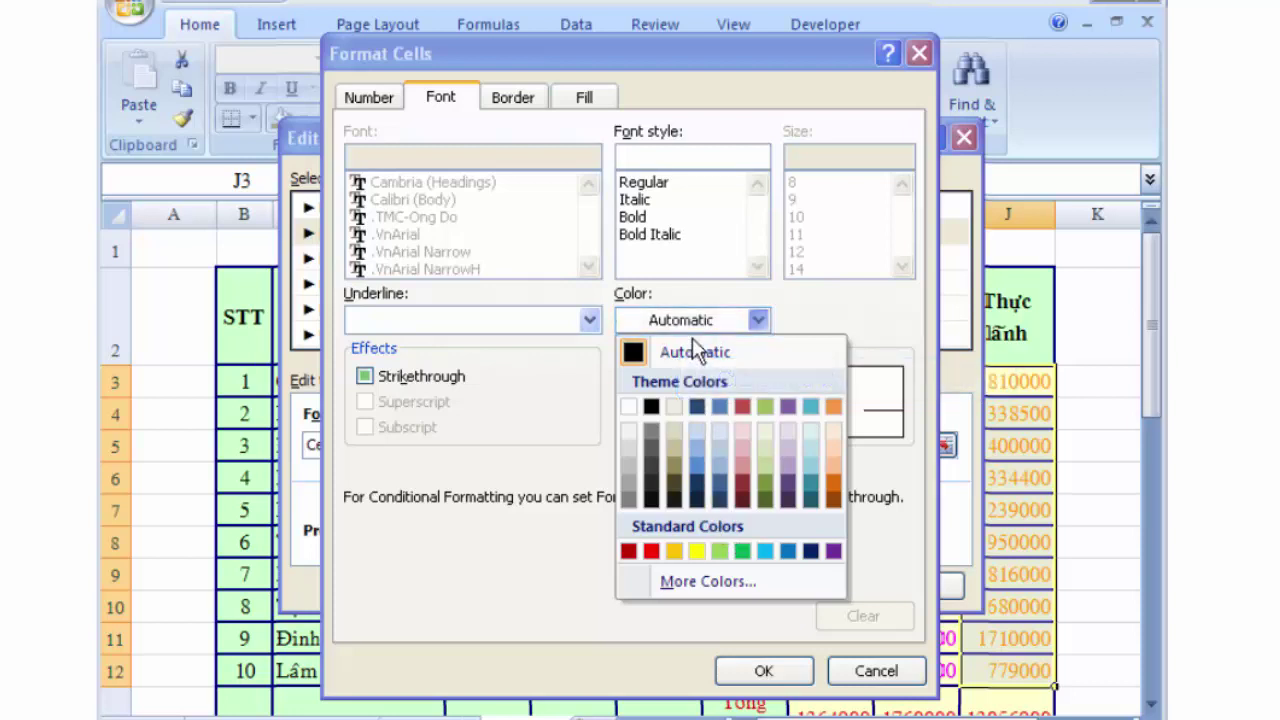
{"action": "key", "text": "Left"}
{"action": "left_click", "coordinate": [834, 551]}
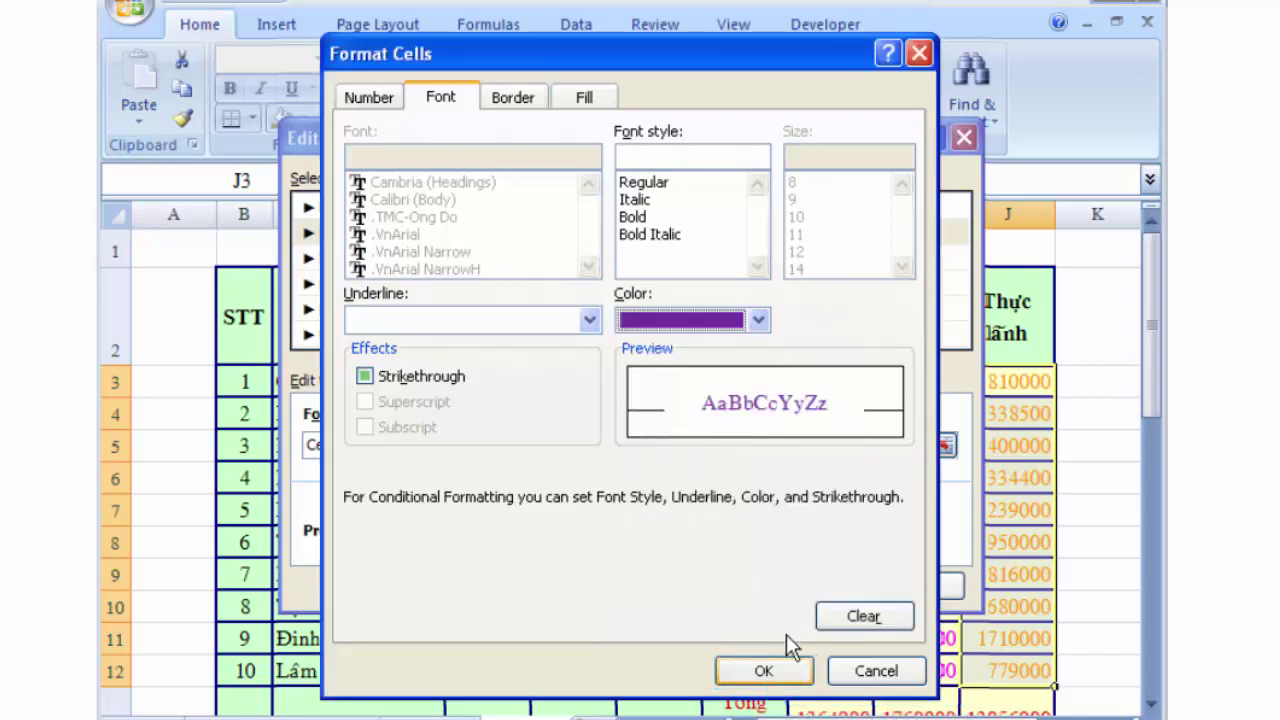
{"action": "left_click", "coordinate": [786, 671]}
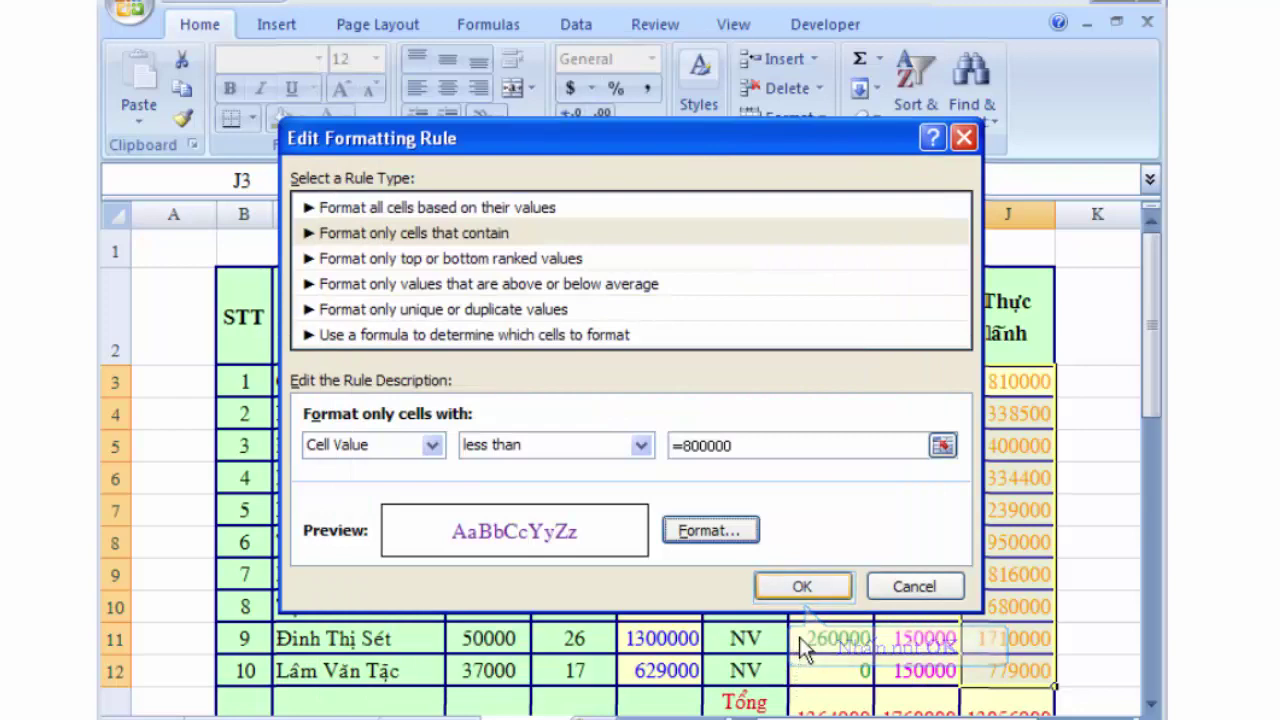
{"action": "left_click", "coordinate": [803, 588]}
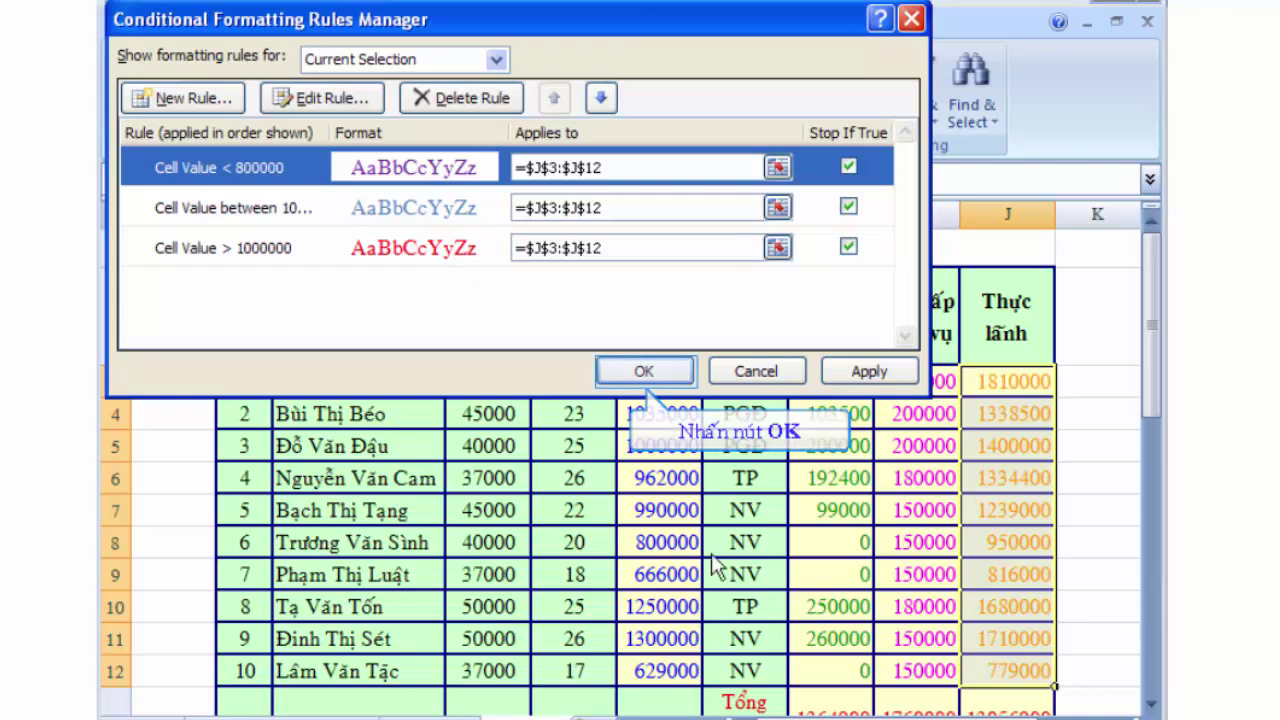
- Apply the three rules and view the Thực lãnh column in red, blue and purple
{"action": "left_click", "coordinate": [652, 370]}
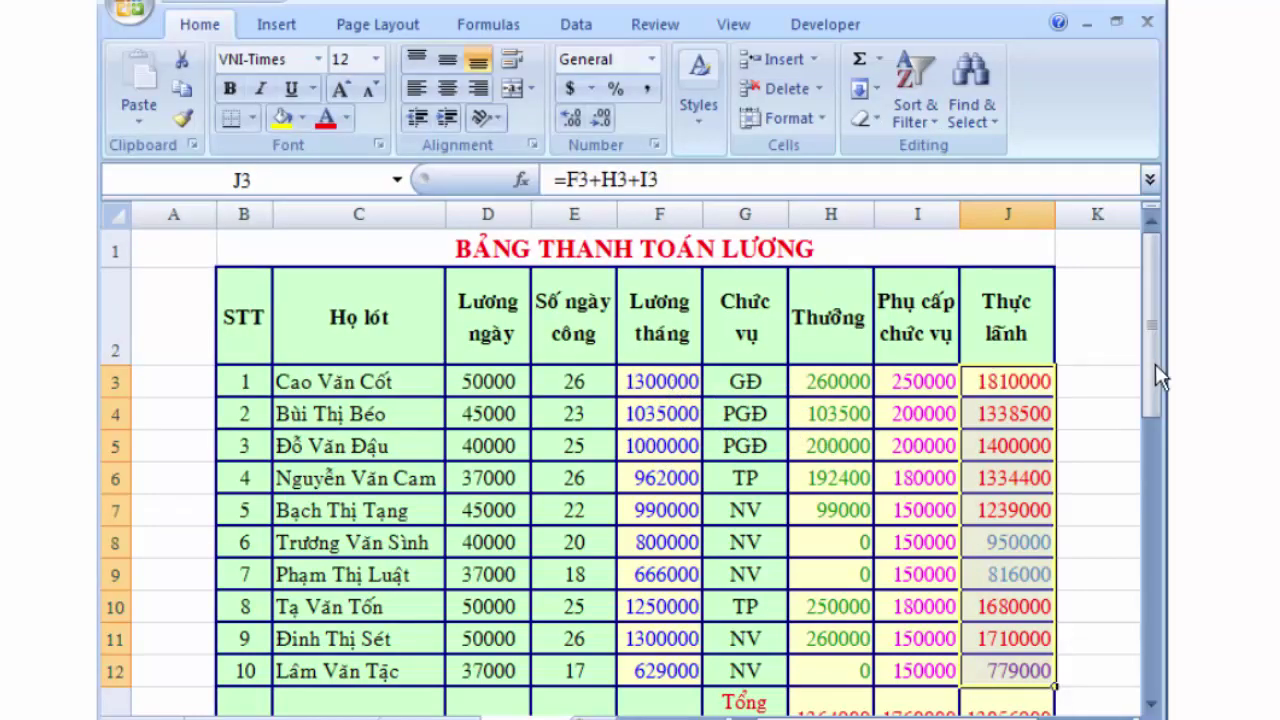
{"action": "mouse_move", "coordinate": [1155, 364]}
{"action": "left_mouse_down"}
{"action": "mouse_move", "coordinate": [1158, 385]}
{"action": "mouse_move", "coordinate": [1074, 371]}
{"action": "left_mouse_up"}
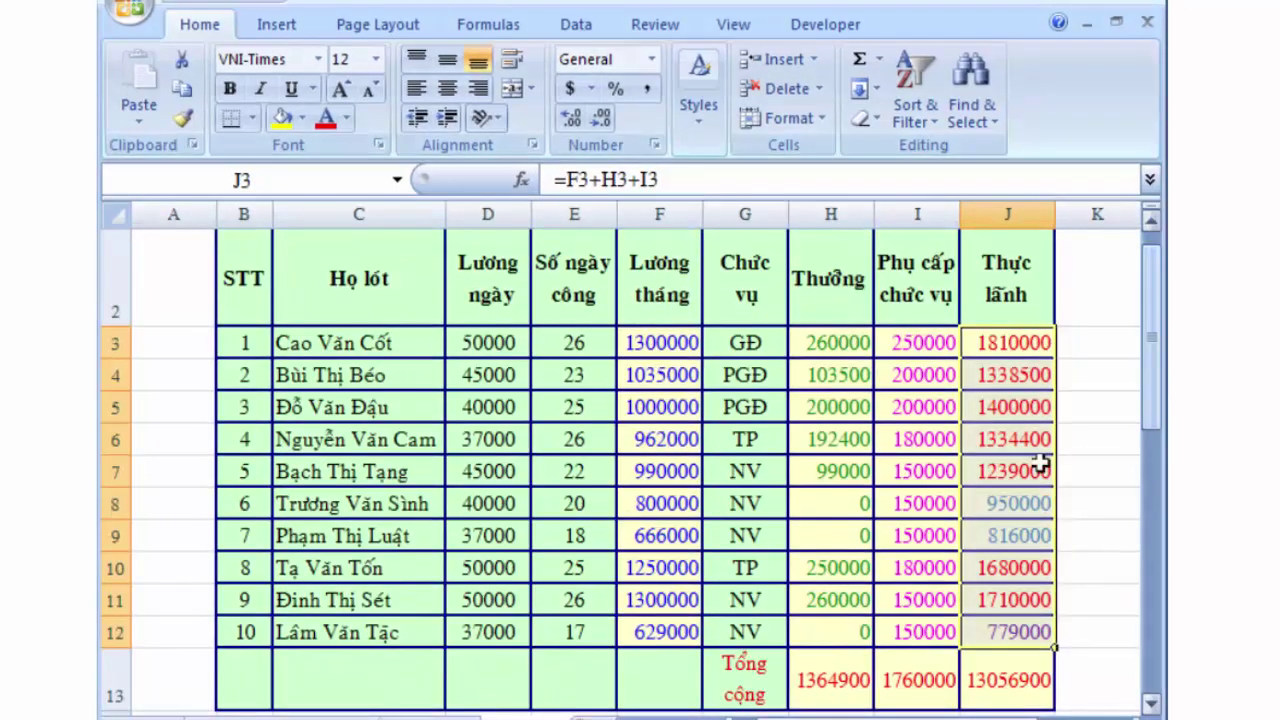